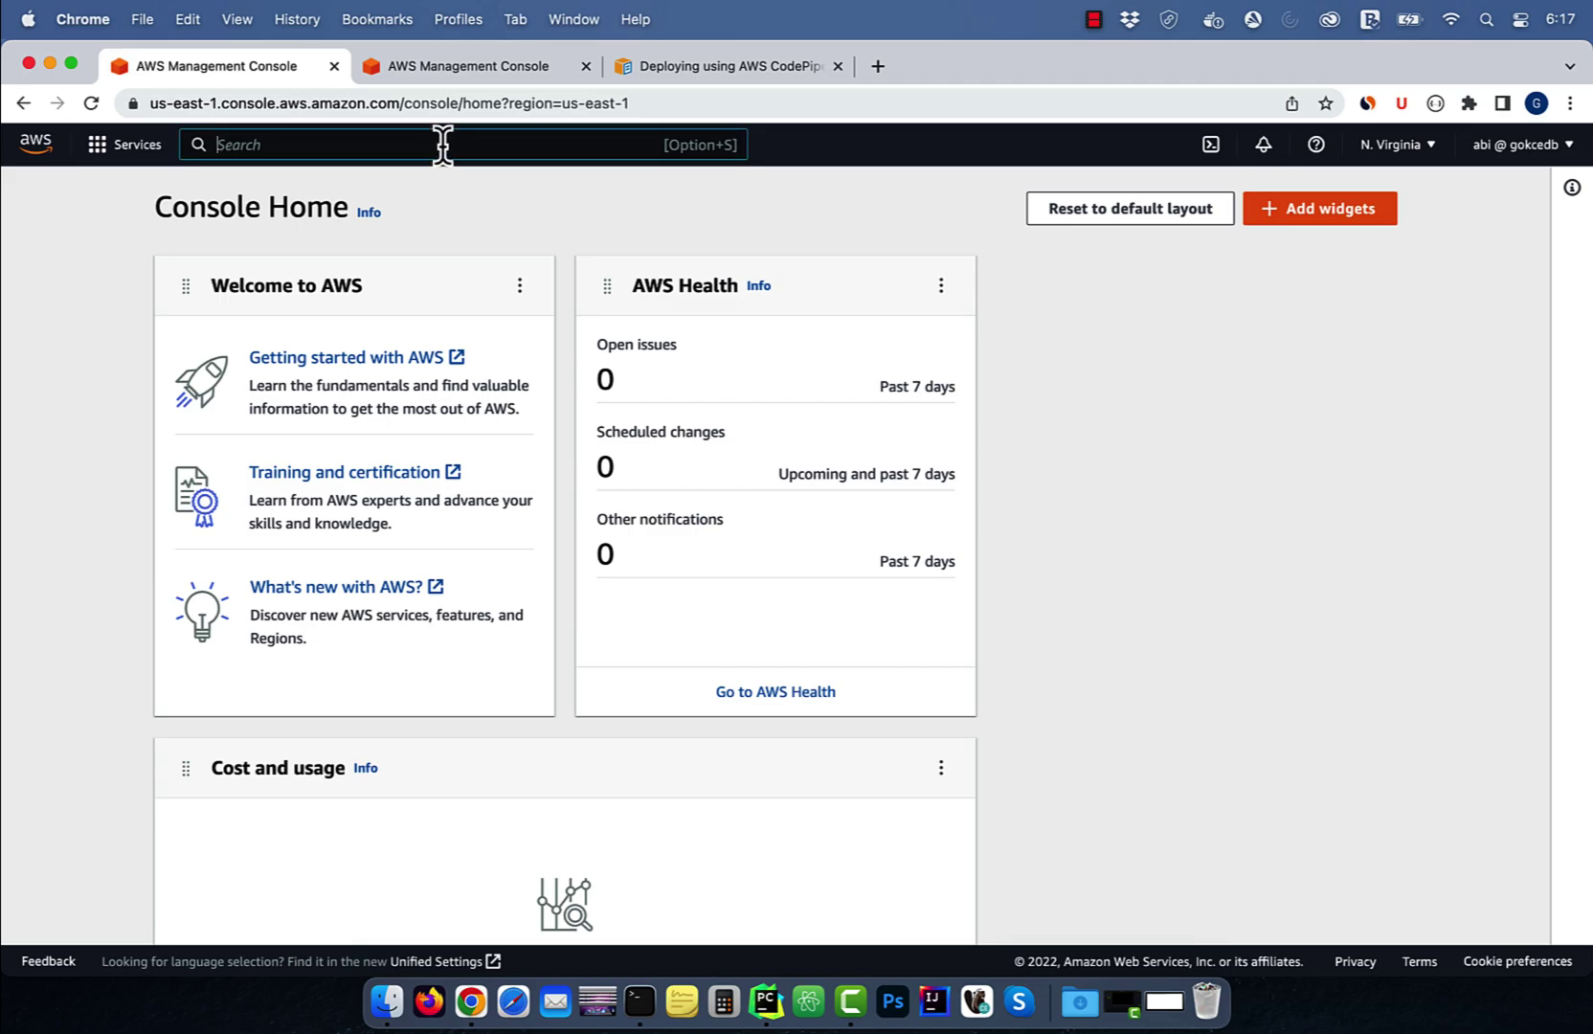
text(codeco)
Create a CodeCommit repository named my-sam-repo
click(560, 303)
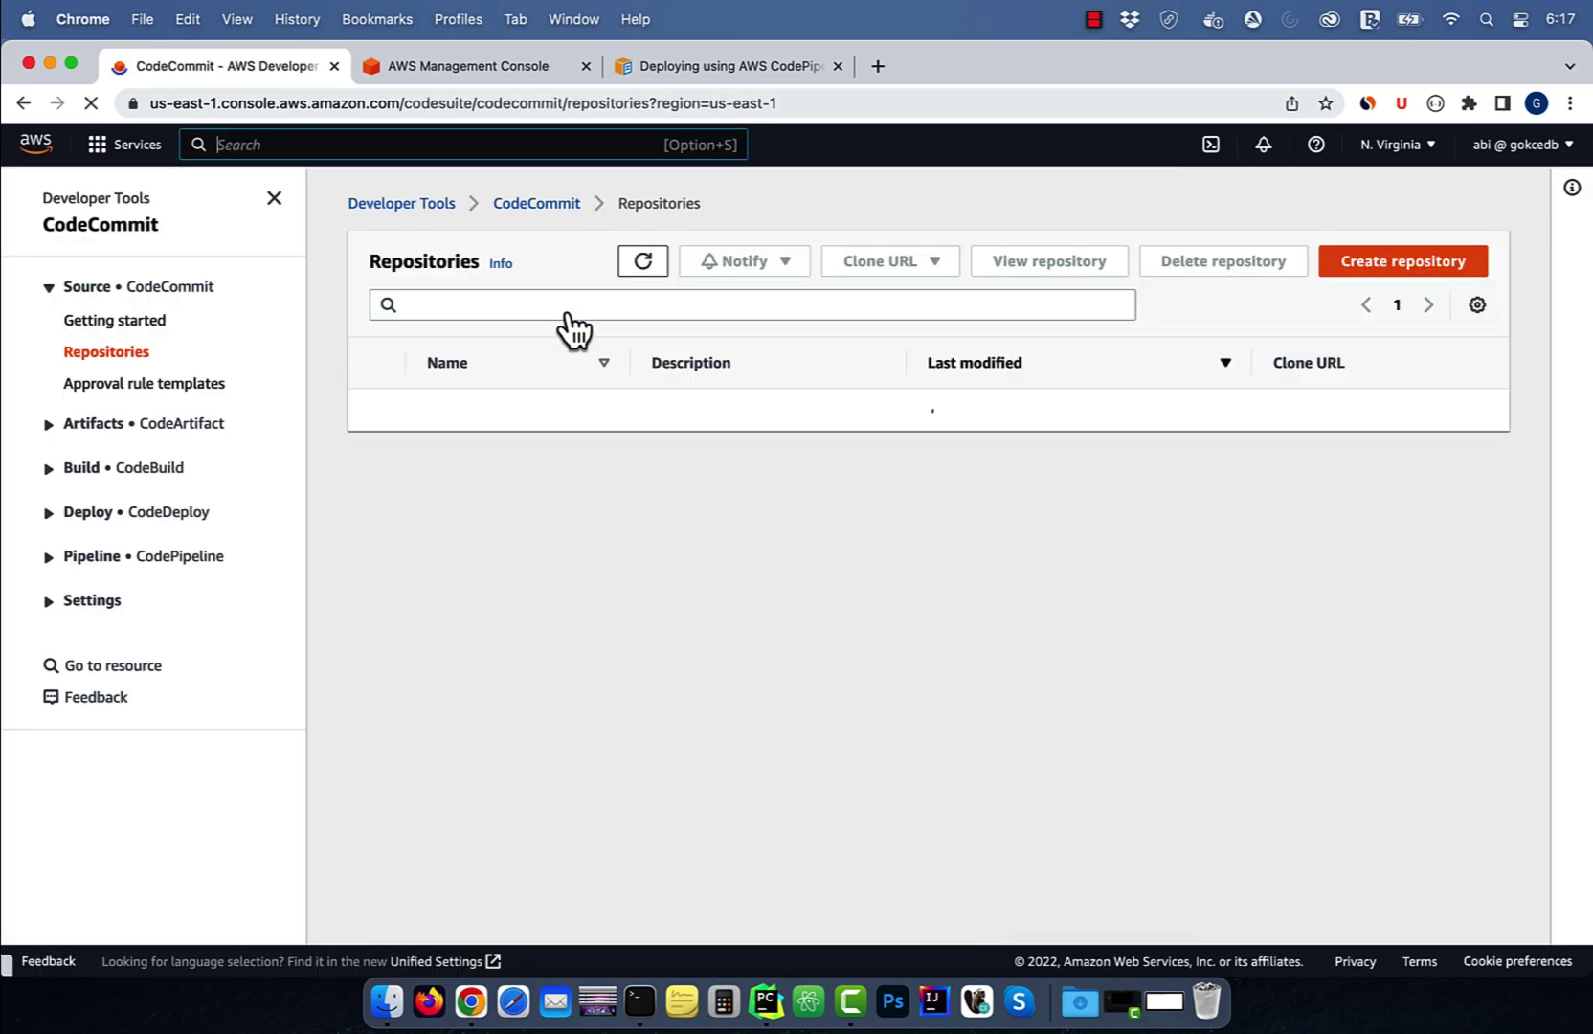
click(1404, 273)
click(404, 479)
text(my-sam-repo)
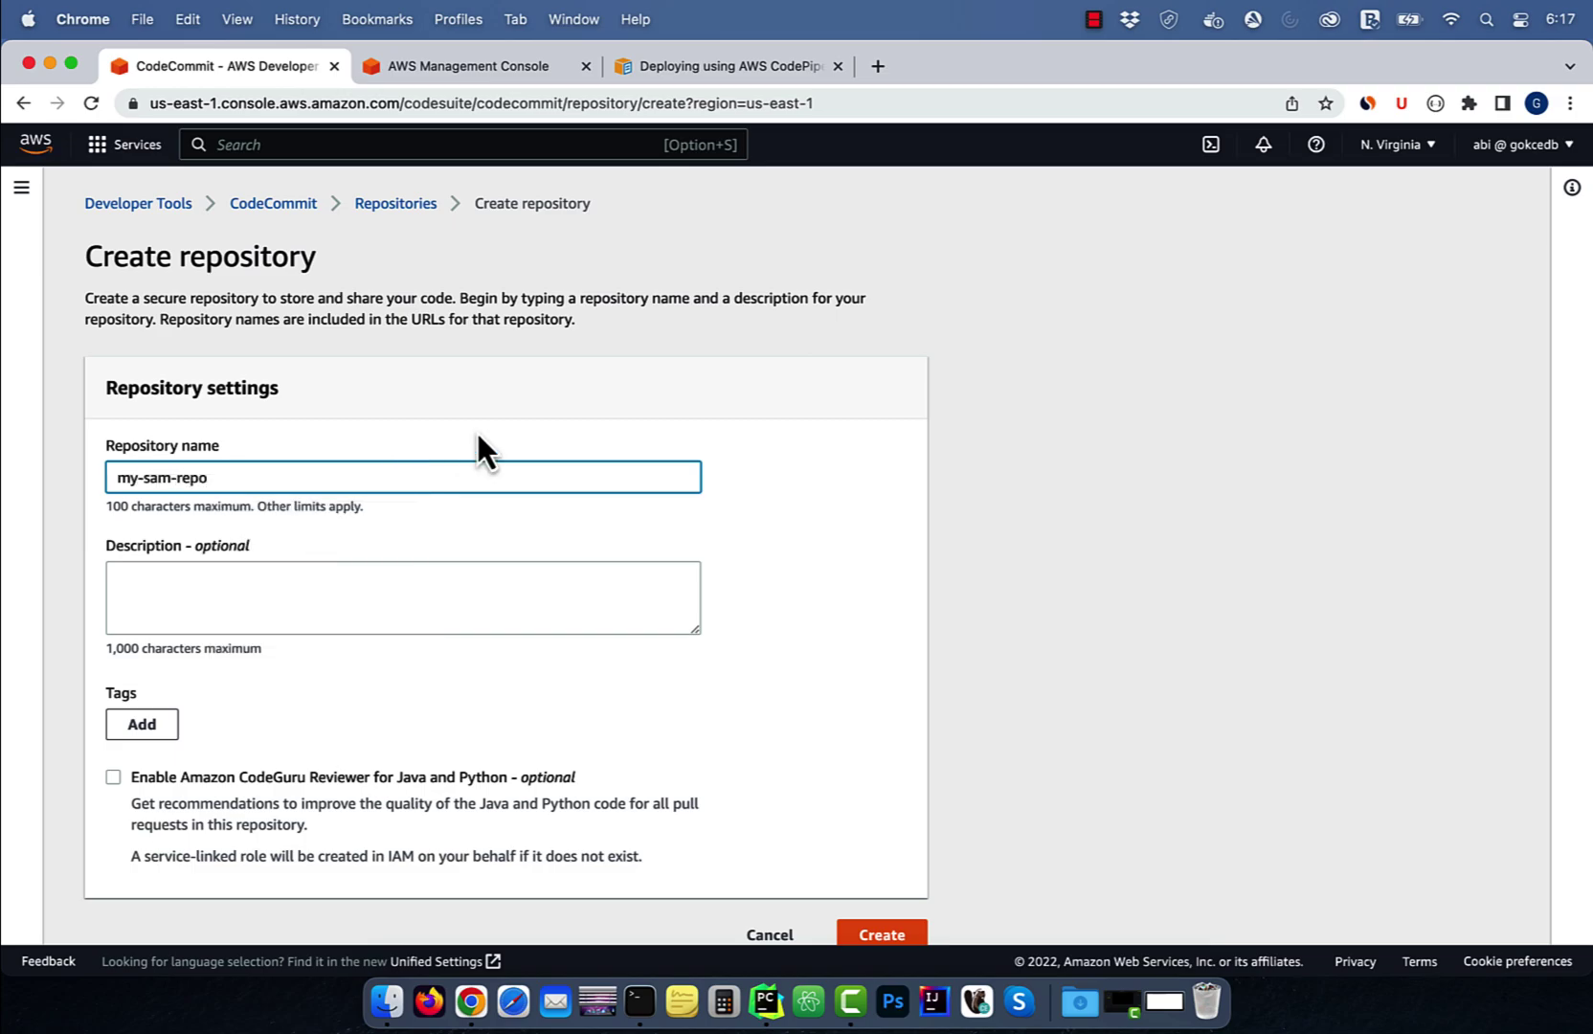
scroll(476, 430, down, 1)
click(899, 915)
scroll(908, 909, down, 3)
Clone my-sam-repo with its HTTPS clone command into the local PycharmProjects folder
click(1264, 729)
click(639, 1001)
key(super+v)
key(Return)
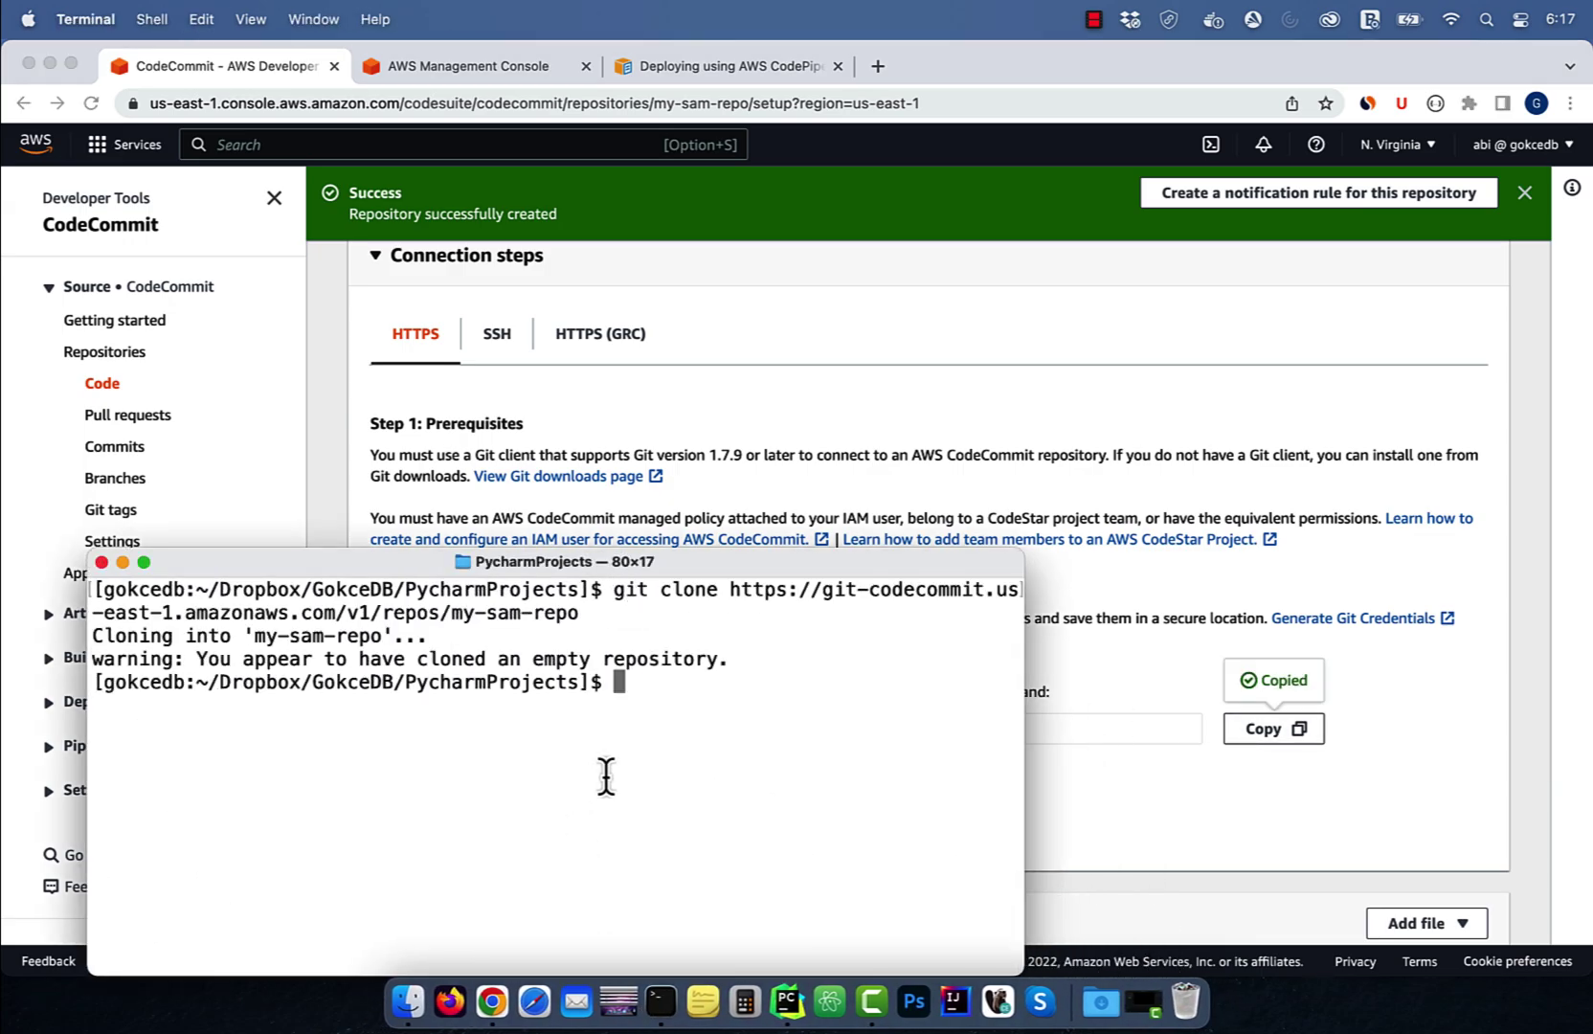
Start a new AWS Serverless Application project located in the cloned my-sam-repo folder
click(787, 1000)
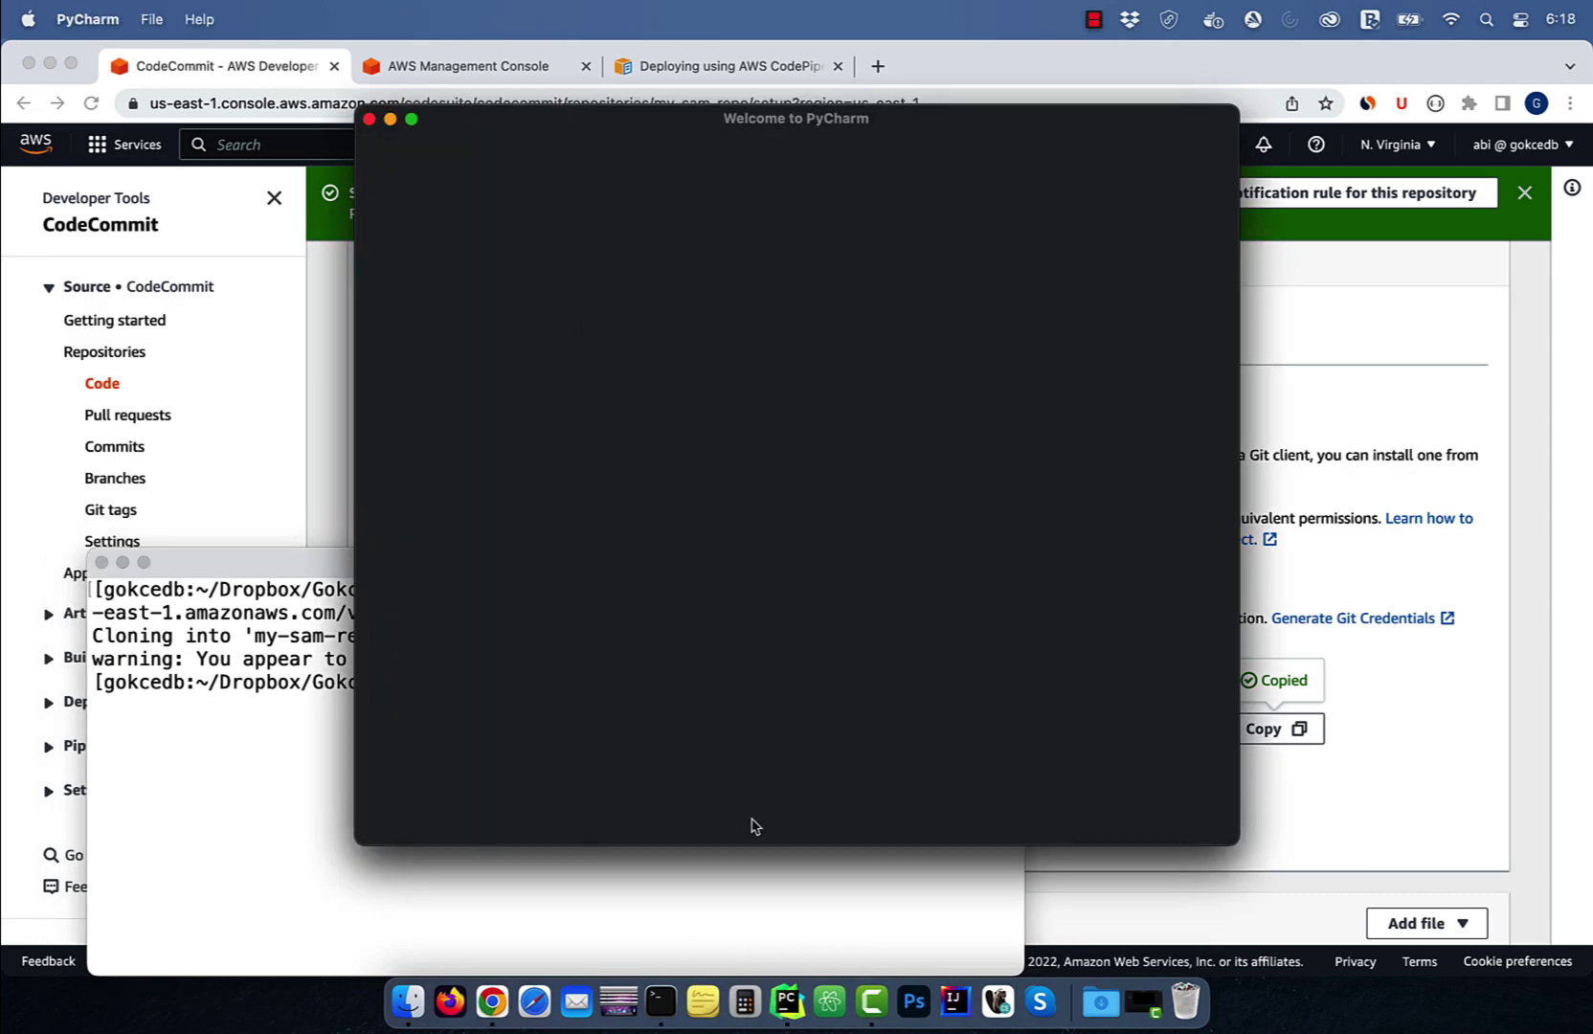
click(963, 163)
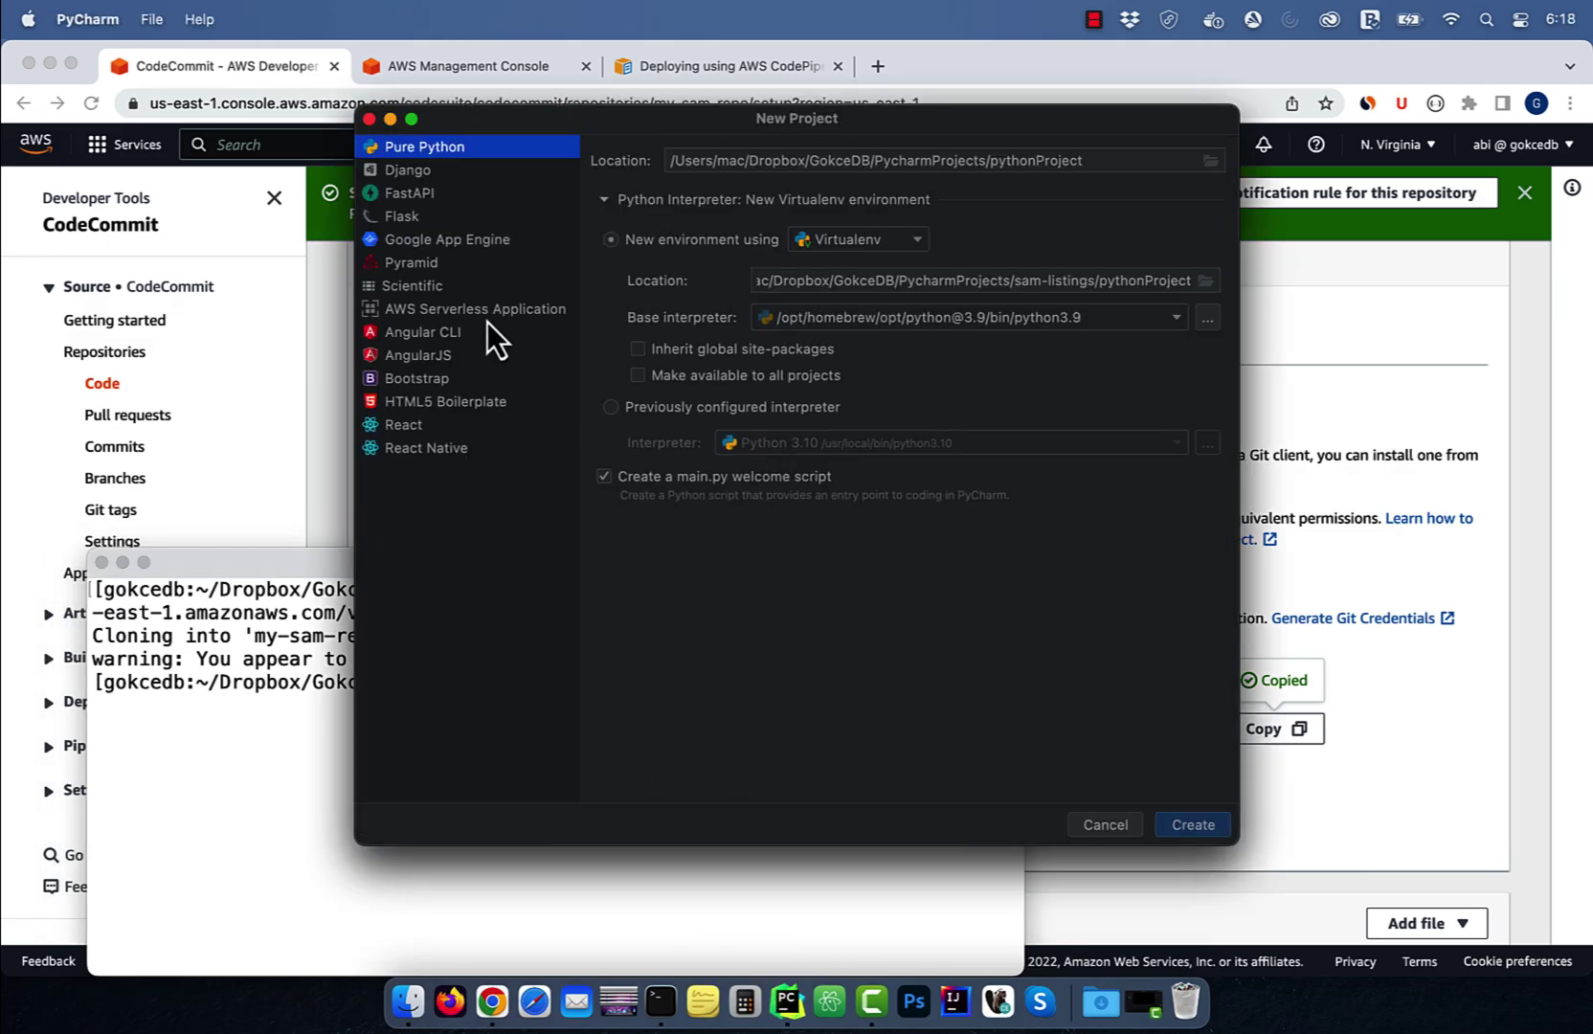
click(474, 310)
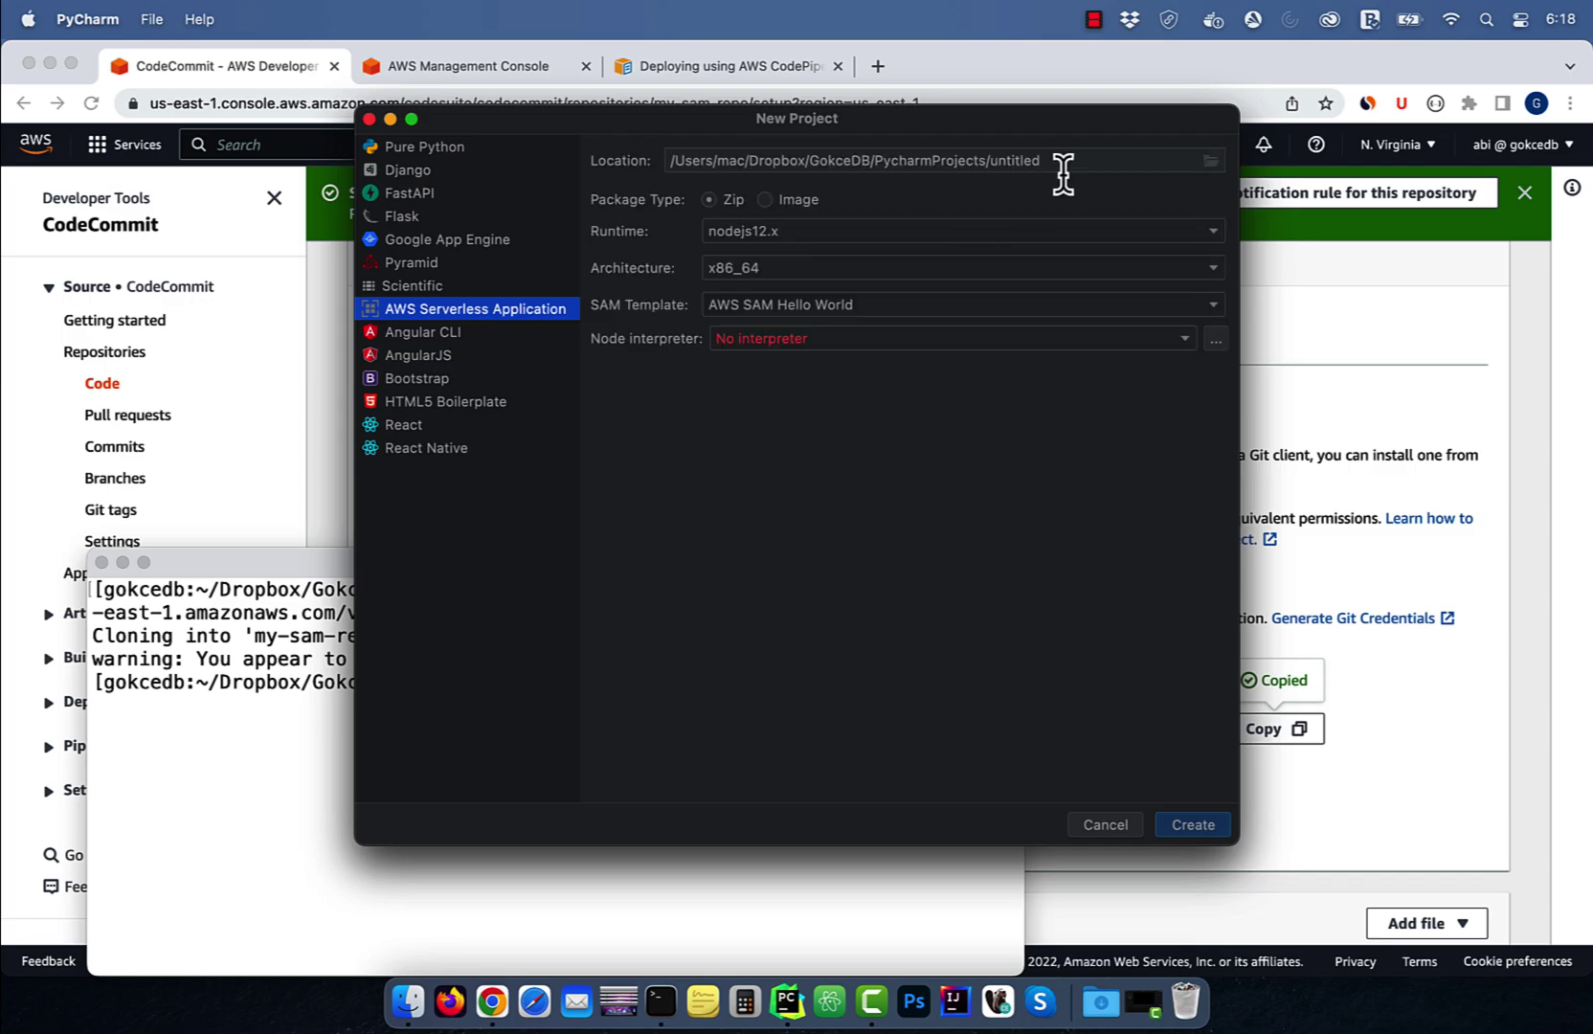
click(1215, 160)
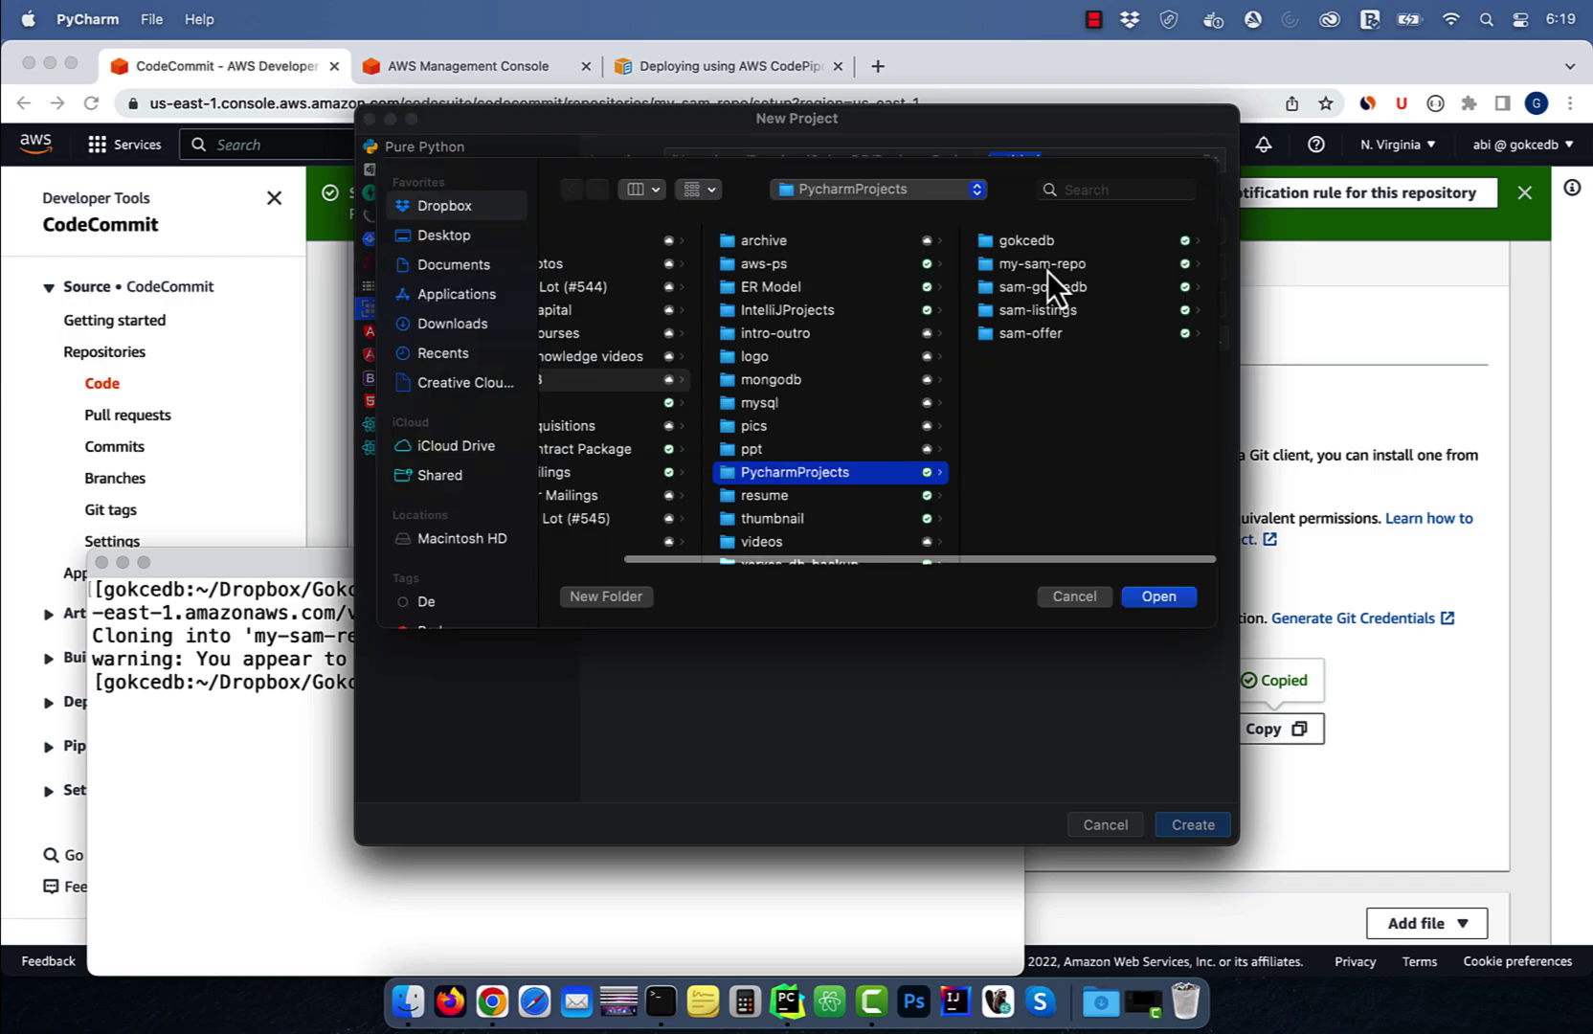
click(1048, 272)
click(1151, 595)
Choose python3.9 runtime and arm64 architecture, and create the project in the non-empty folder
click(797, 231)
click(784, 354)
click(762, 266)
click(762, 302)
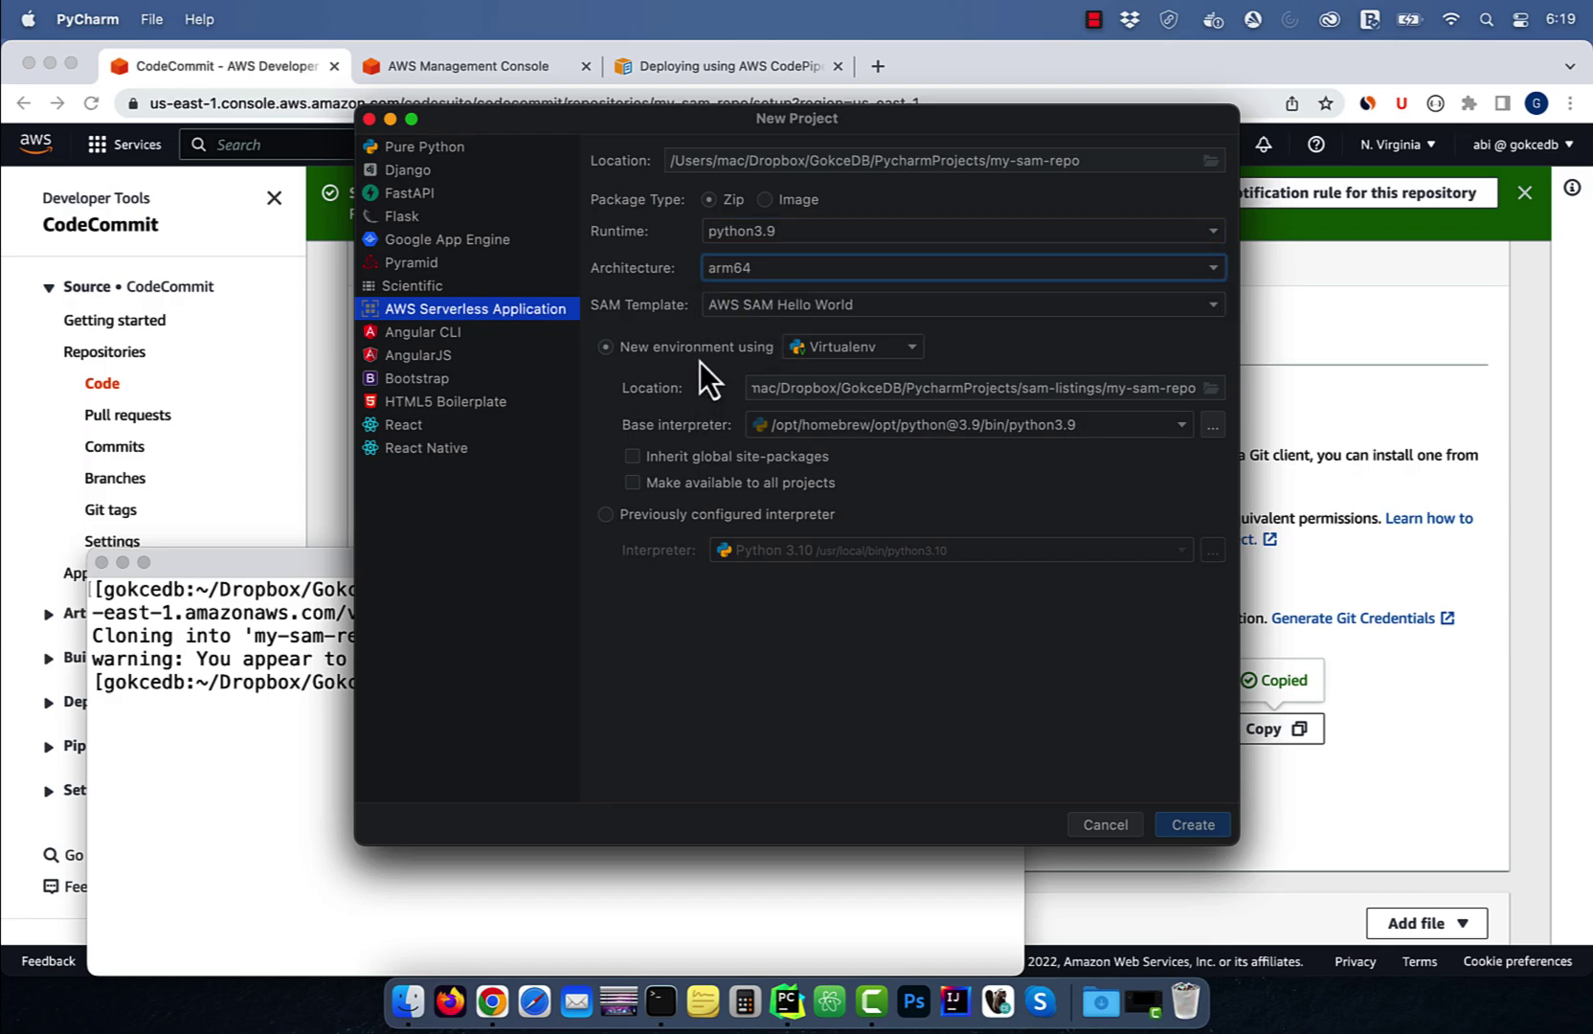
click(1196, 826)
click(891, 439)
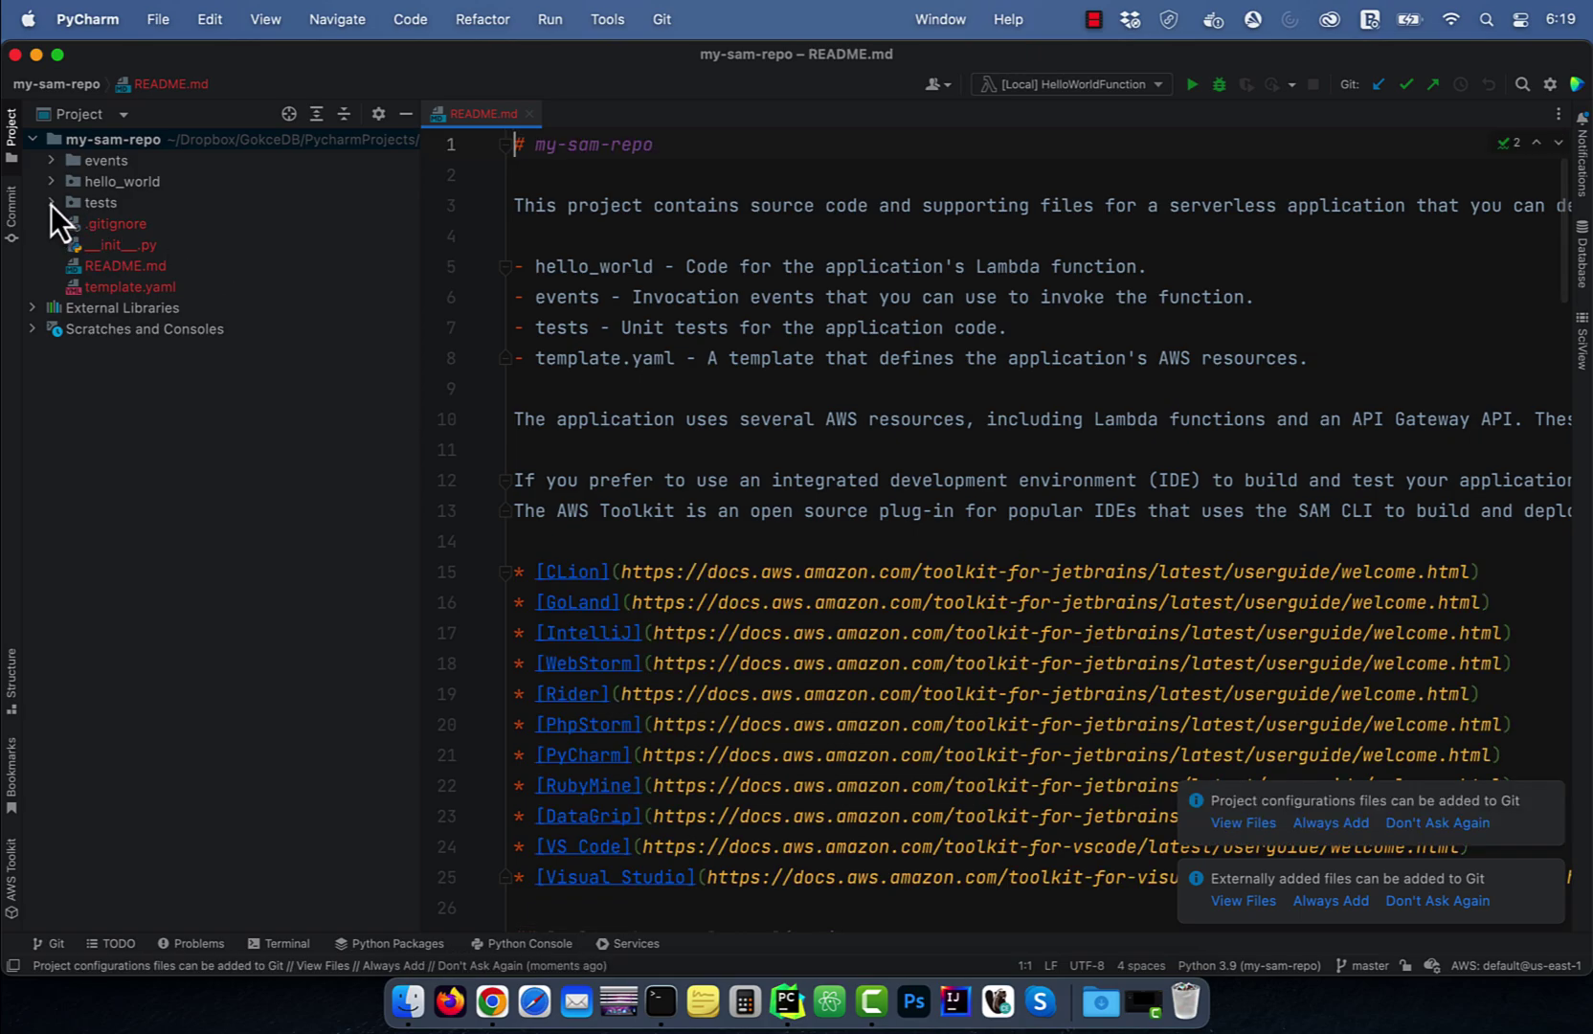
Open hello_world/app.py and set the run configuration to the Hello World event template
click(51, 182)
double_click(125, 224)
scroll(807, 359, down, 10)
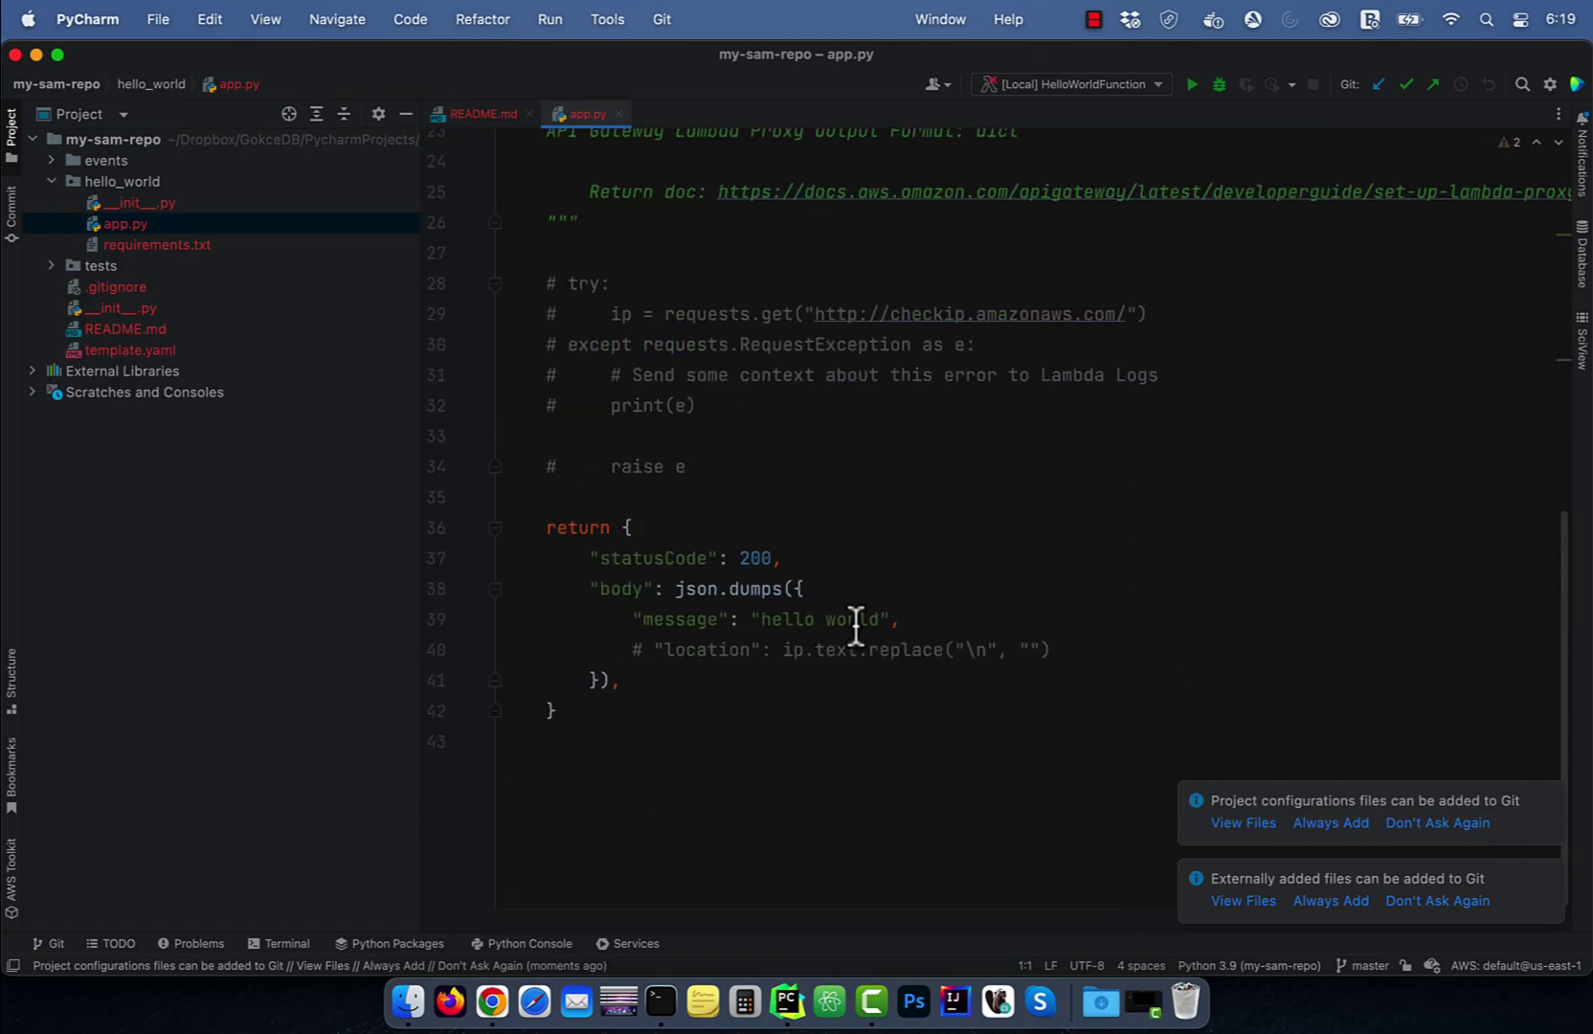
click(1071, 83)
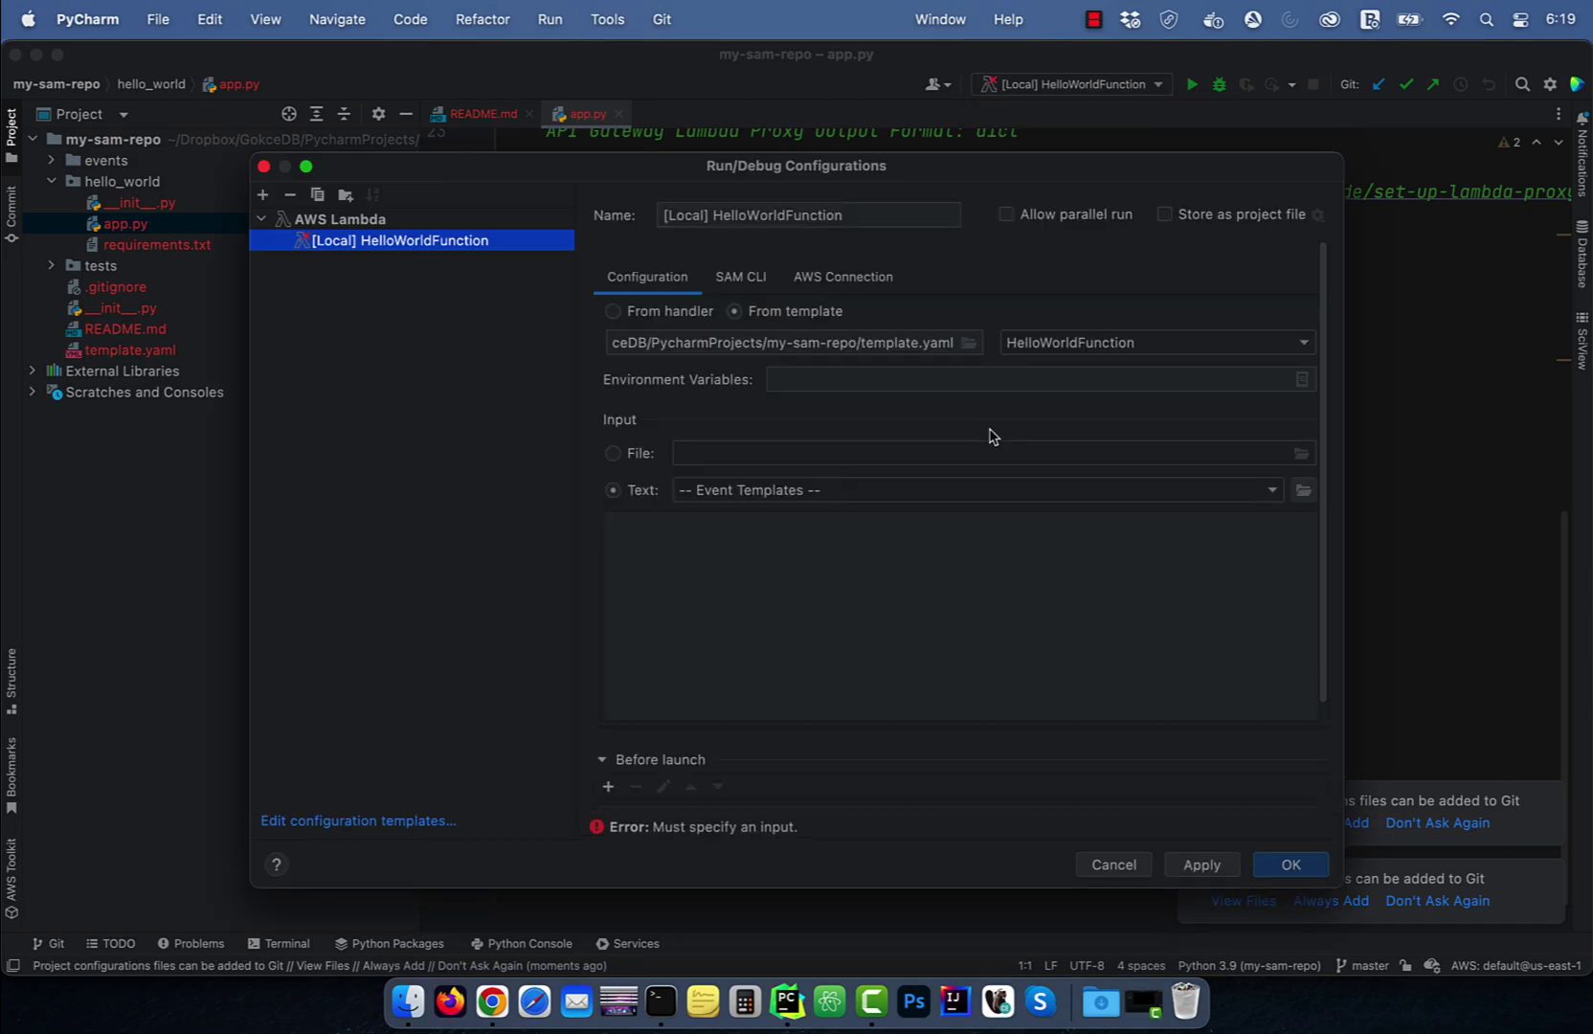
click(1201, 490)
scroll(921, 611, down, 5)
scroll(921, 611, down, 5)
scroll(918, 599, up, 3)
scroll(917, 599, up, 3)
click(846, 599)
click(1291, 865)
Run the function locally, dismiss the Git notifications, and check the hello world output
click(1192, 83)
click(1565, 816)
click(1552, 872)
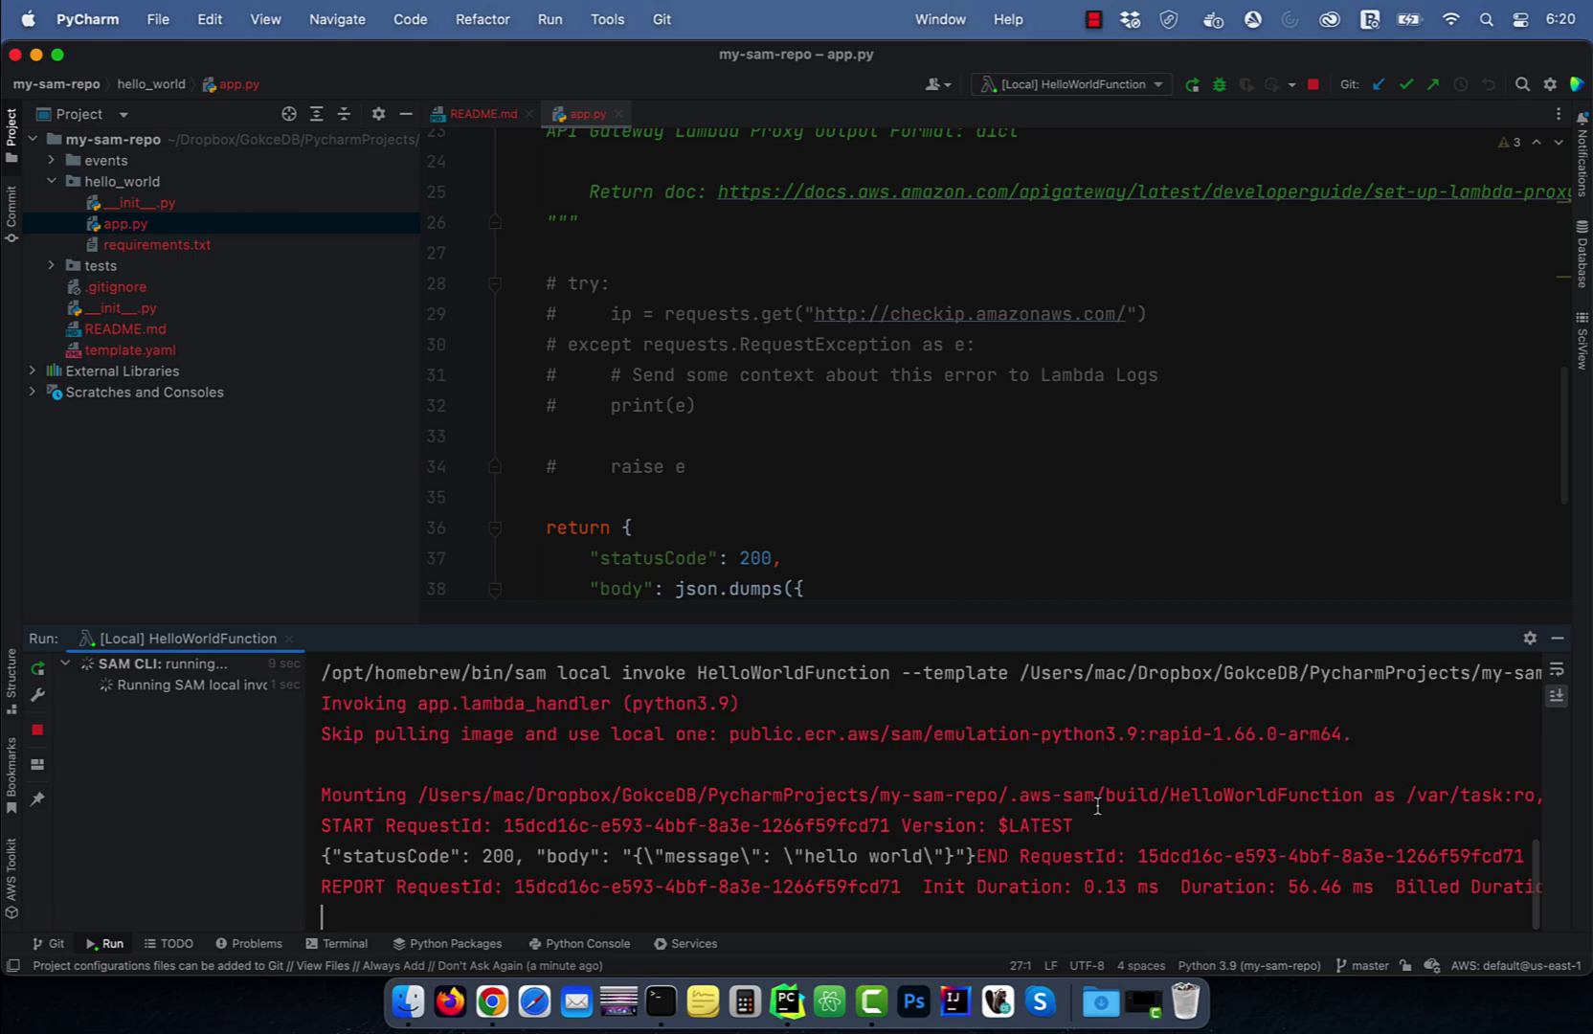
drag(806, 856, 927, 856)
click(902, 857)
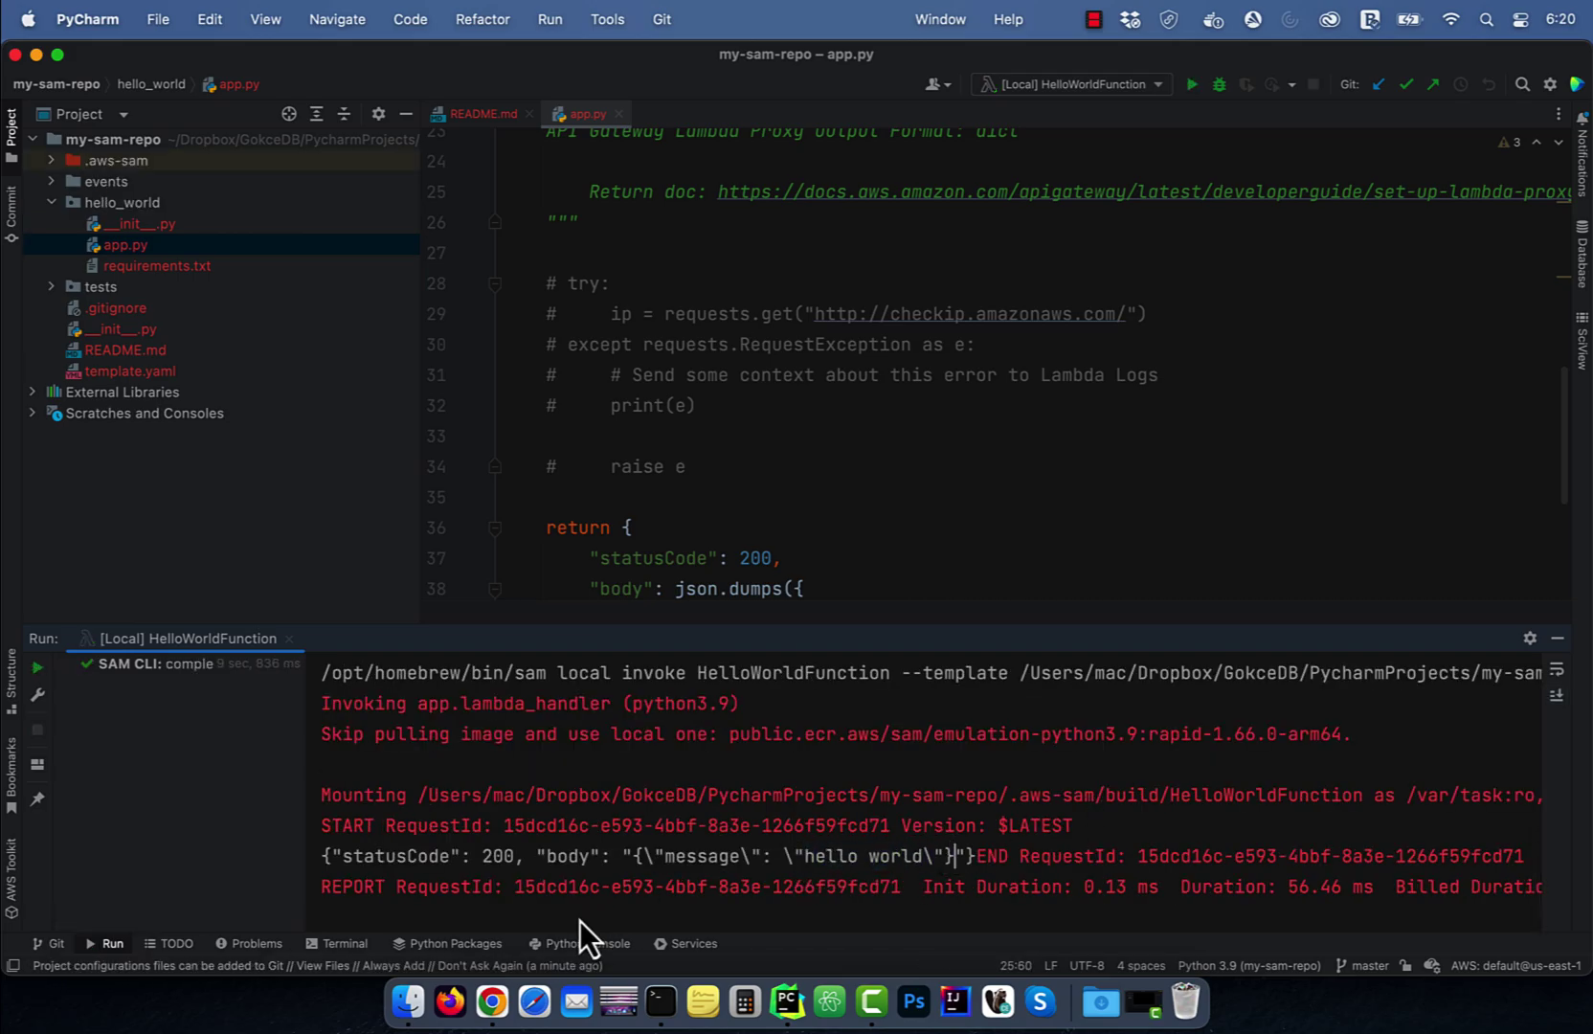
Run 'sam deploy --guided' in PyCharm's terminal
click(340, 943)
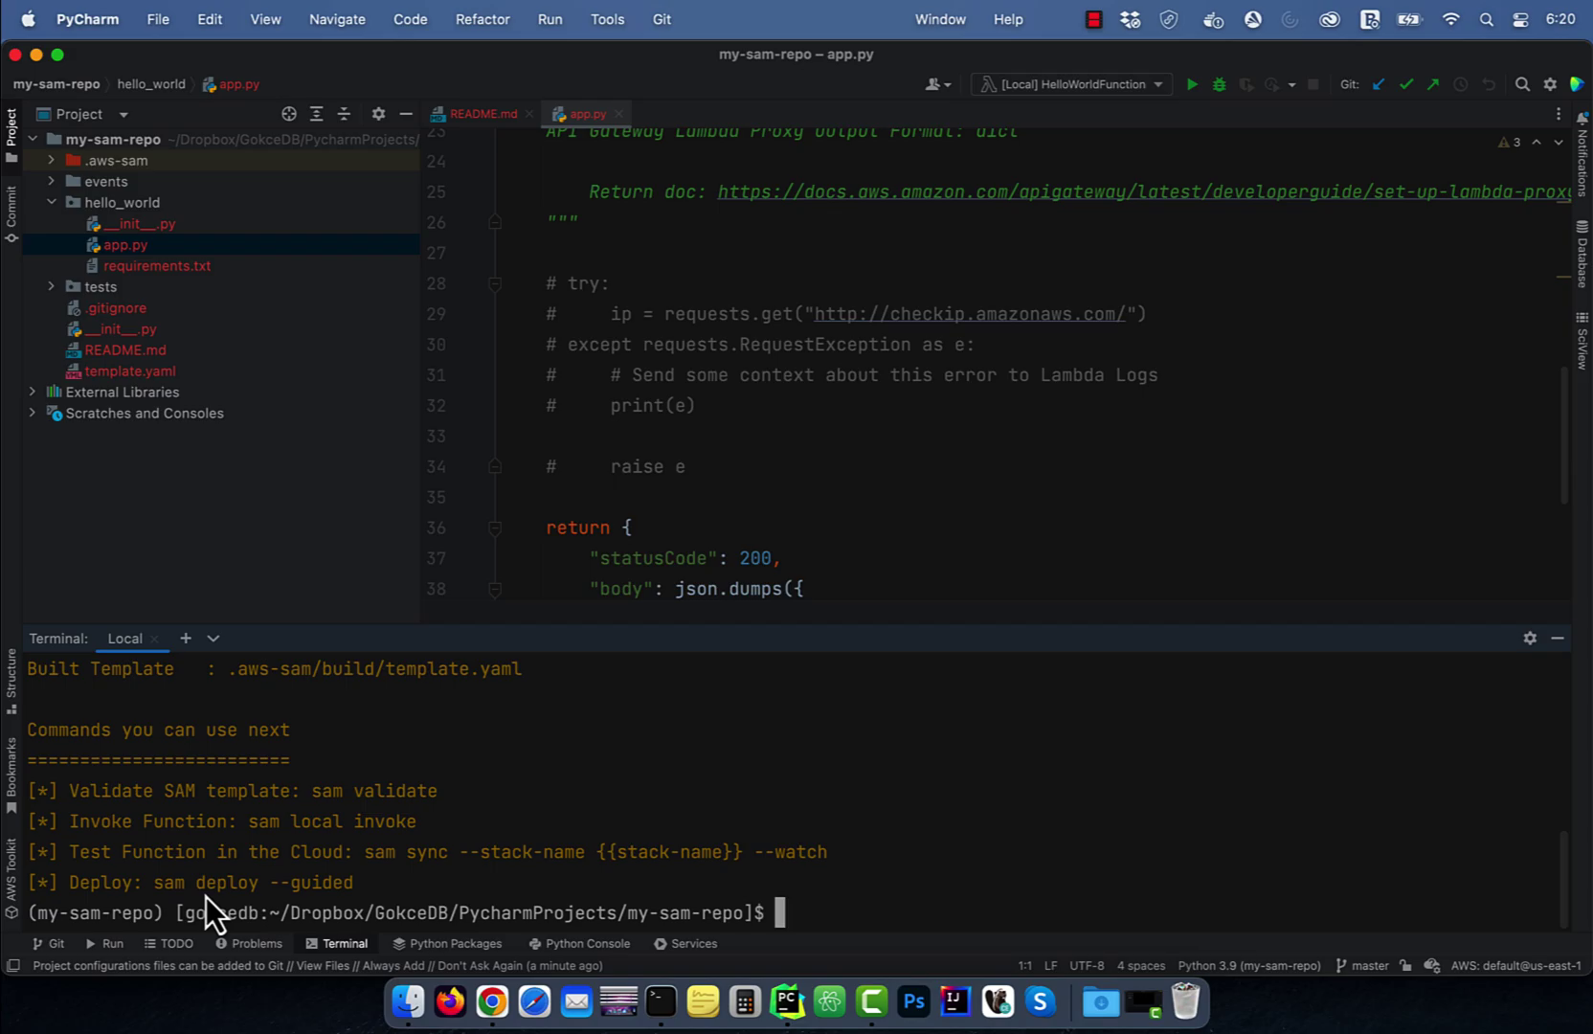
drag(327, 878, 348, 880)
key(super+c)
key(super+v)
key(Return)
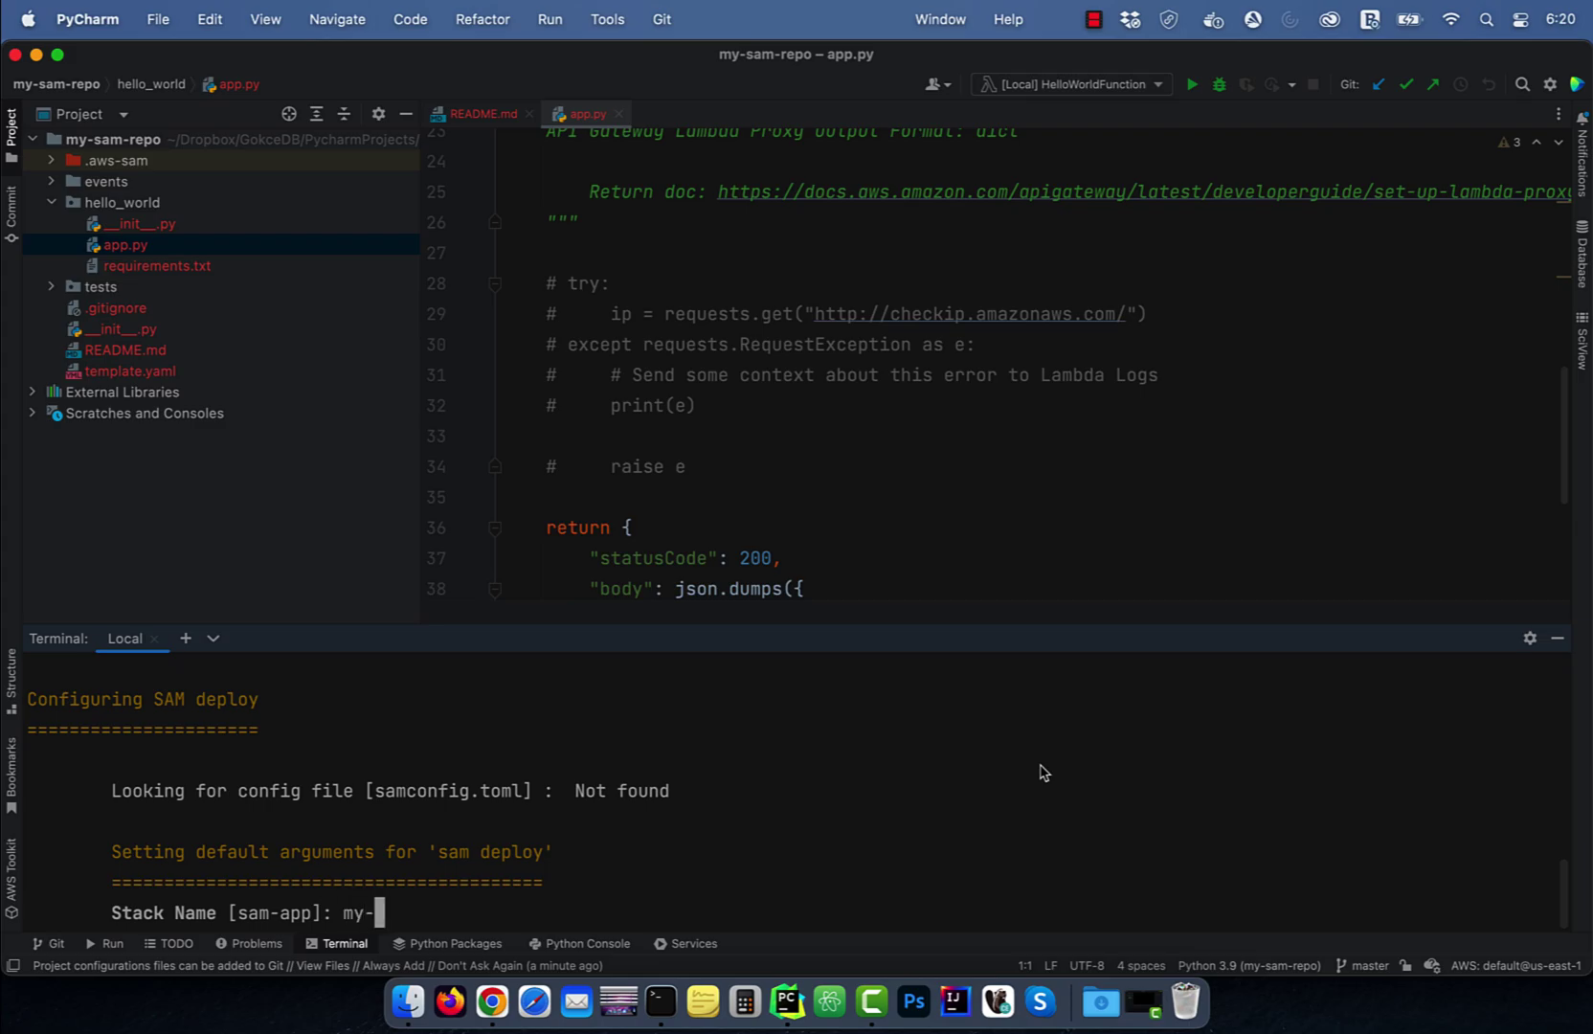
Accept the my-sam-app stack defaults and open the resulting HelloWorldApi endpoint URL
key(Return)
key(Return)
text(n)
key(Return)
text(y)
key(Return)
text(n)
key(Return)
key(Return)
key(Return)
key(Return)
key(Return)
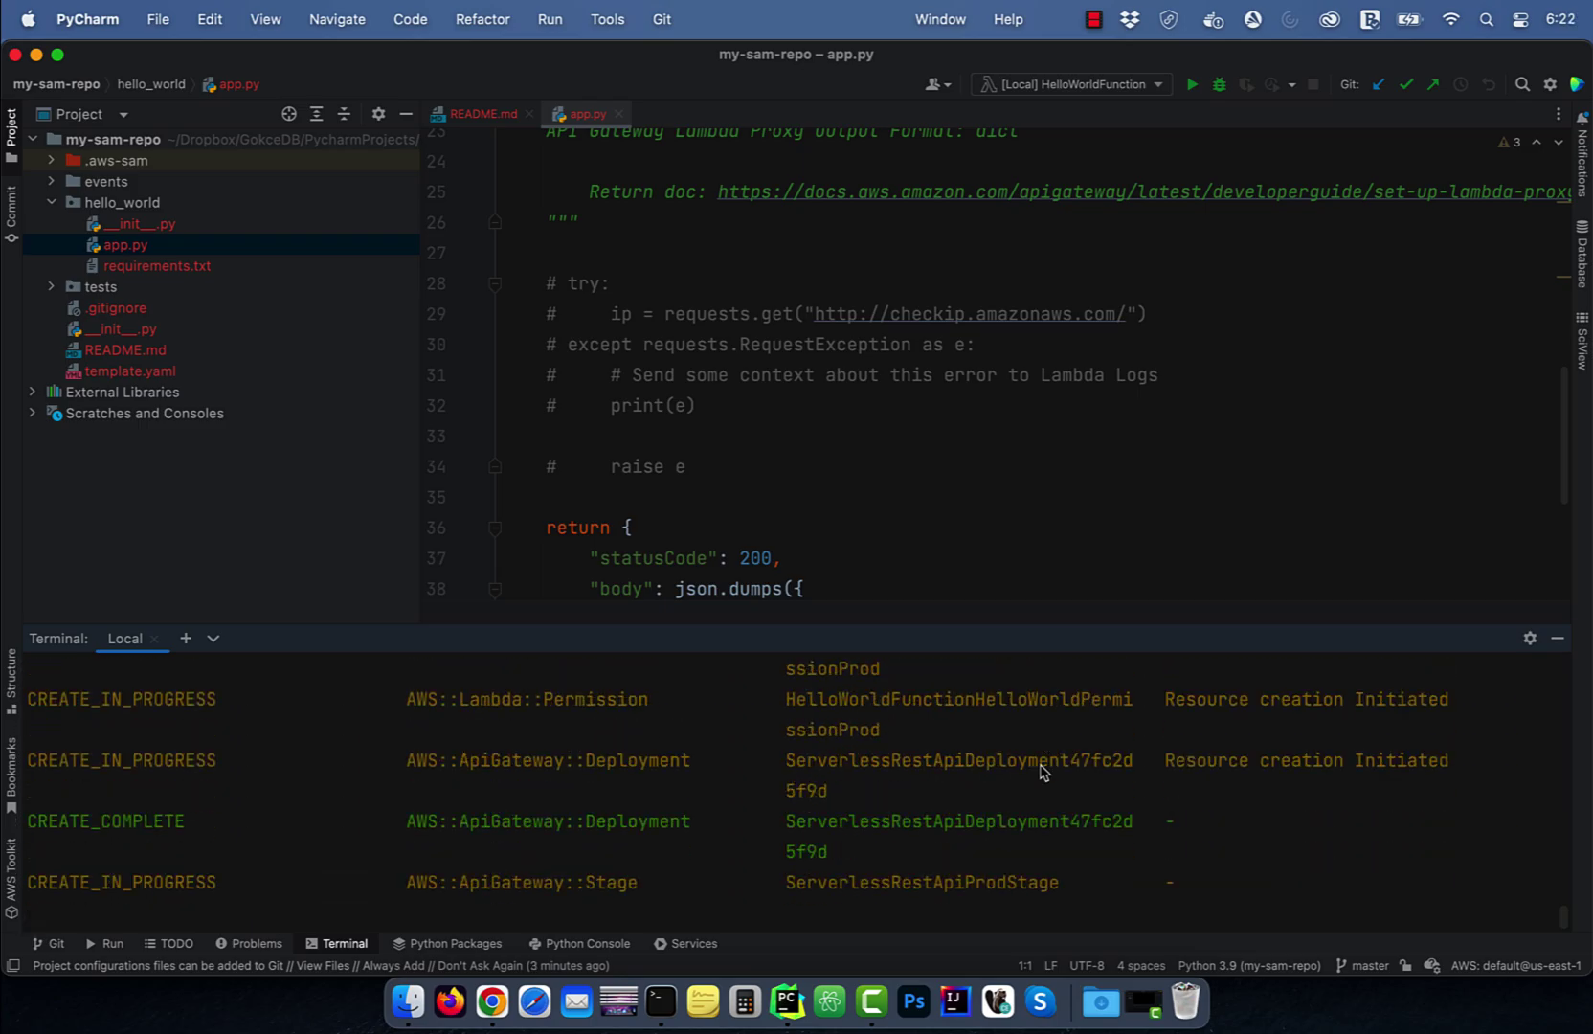
scroll(824, 821, up, 3)
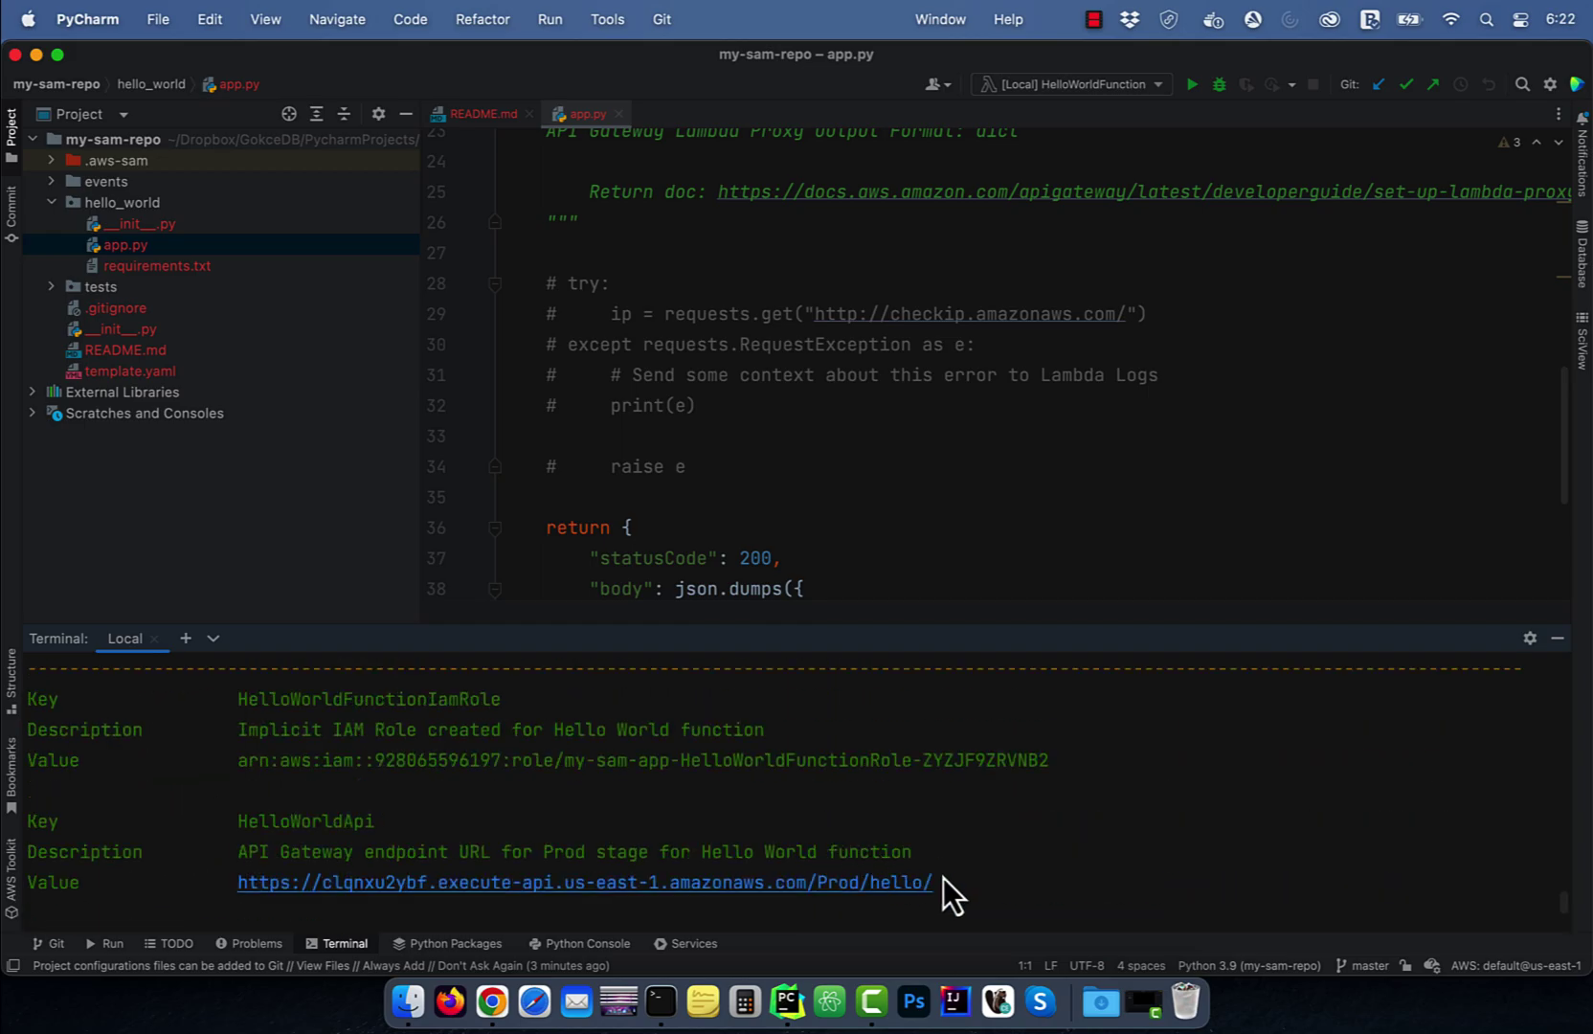
click(899, 885)
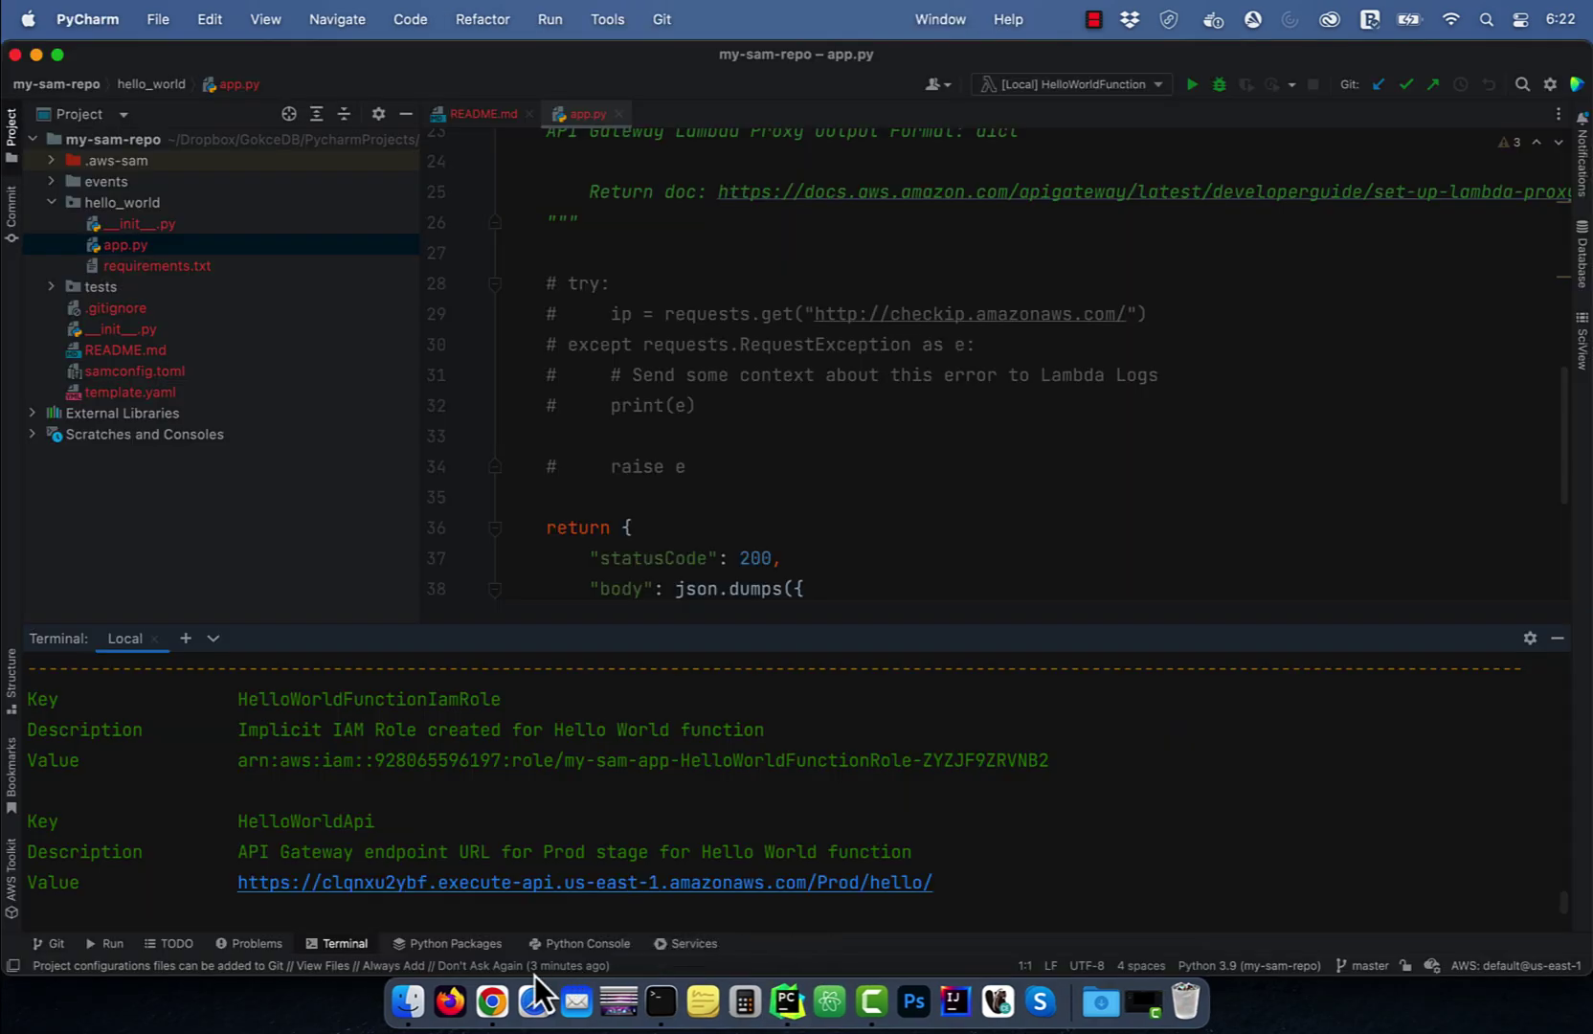
Create buildspec.yml in the project root with the sam build/deploy snippet from the SAM guide
click(486, 1001)
click(709, 66)
drag(1126, 692, 482, 599)
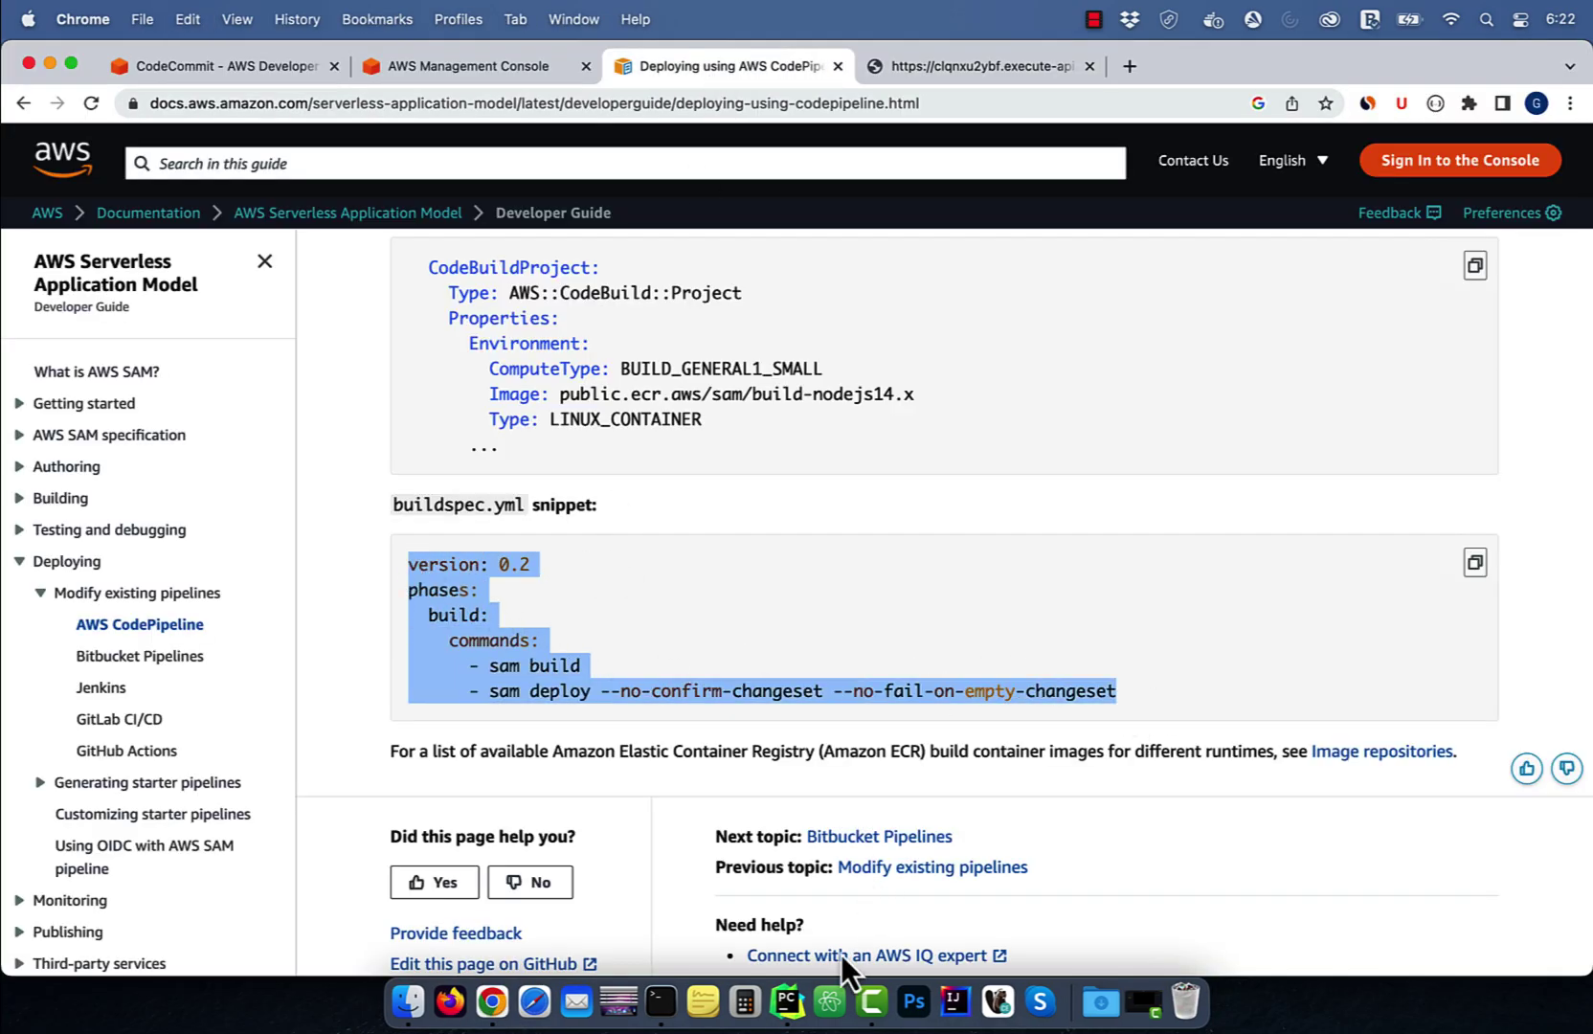
click(787, 1000)
right_click(116, 140)
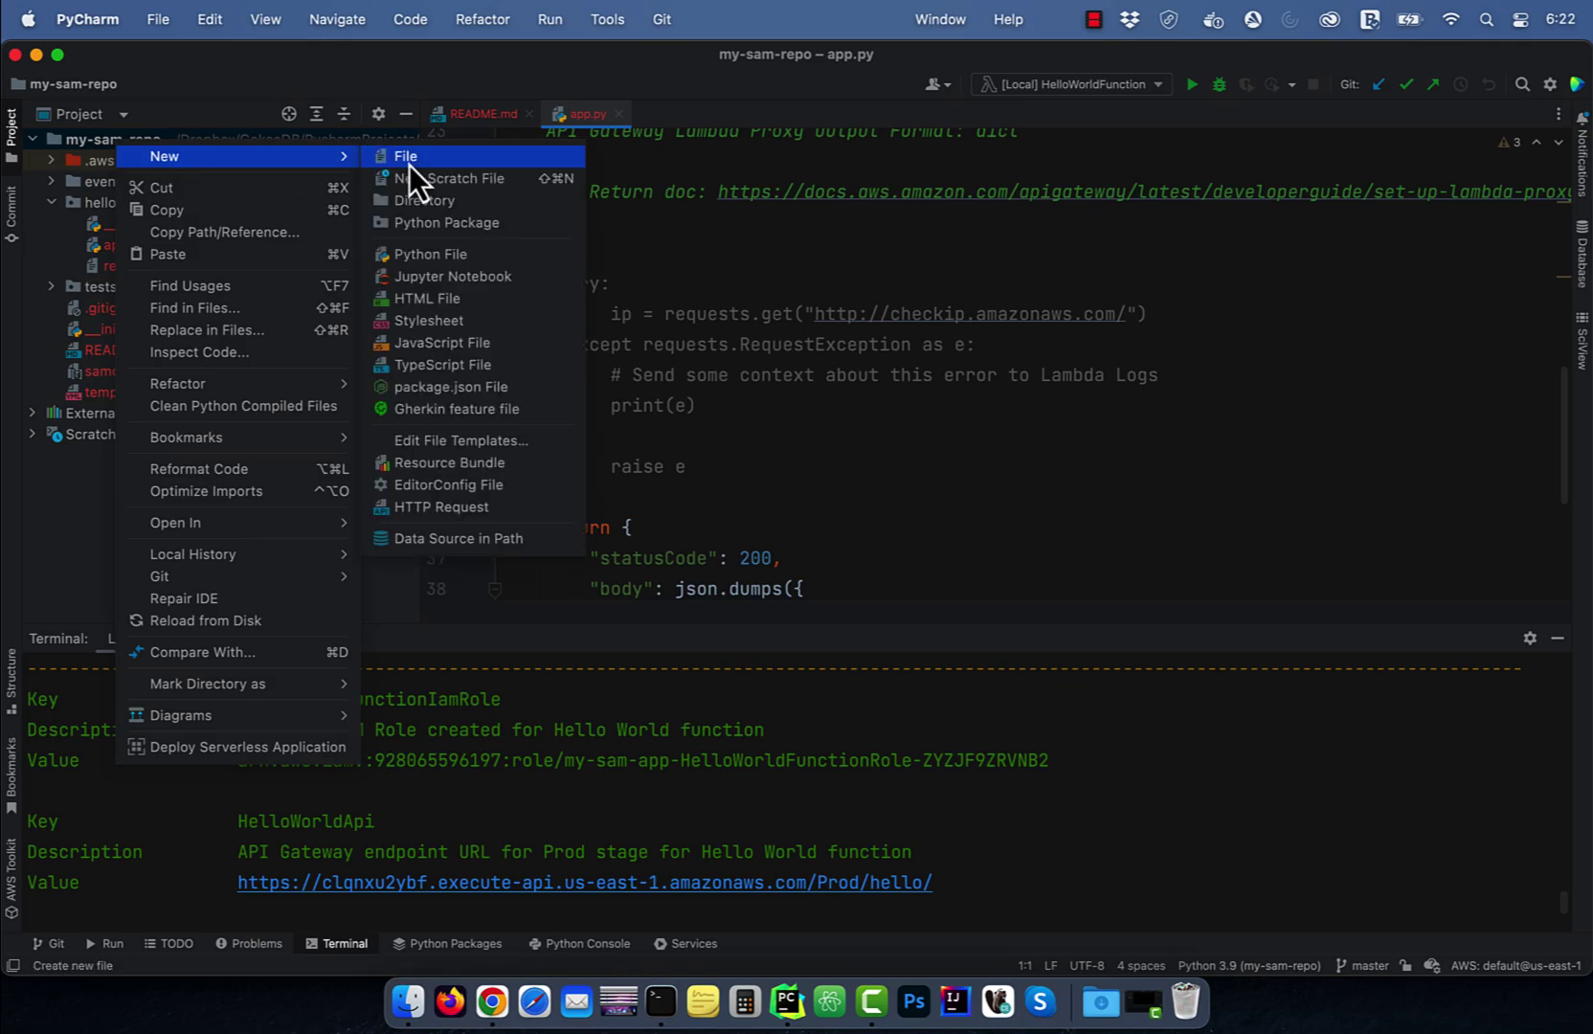
click(406, 157)
text(buildspec.yml)
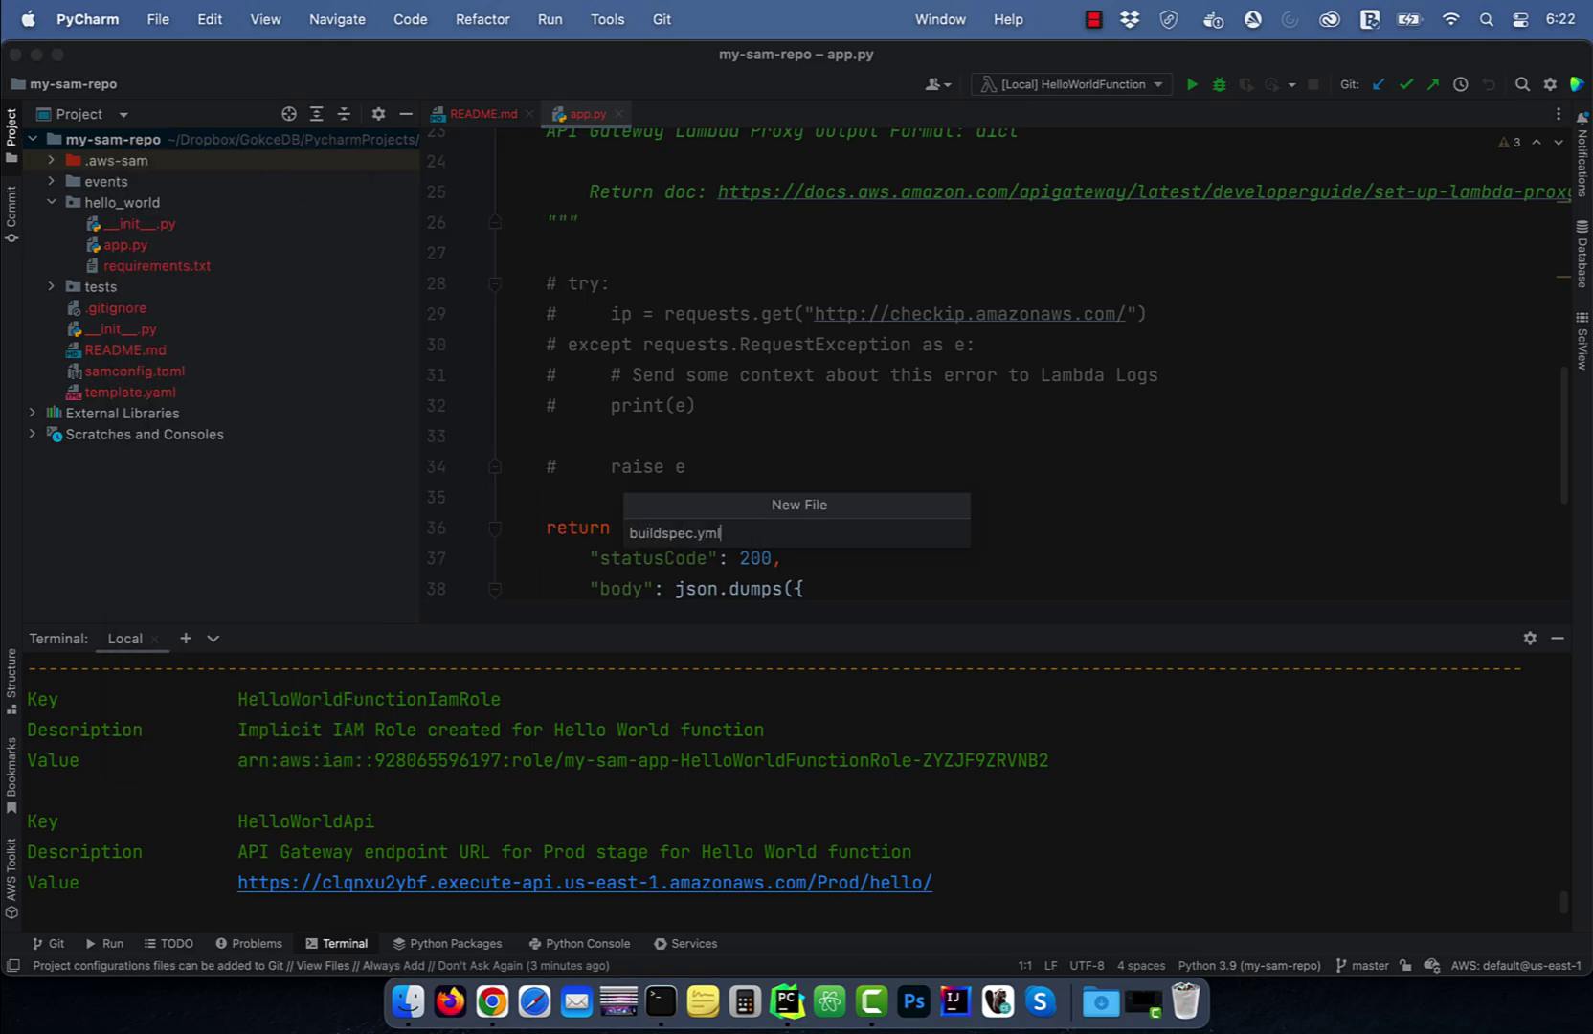
key(Return)
key(Escape)
click(822, 294)
text(version: 0.2 phases:   build:     commands:       - sam build       - sam deploy --no-confirm-changeset --no-fail-on-empty-changeset)
Commit all files as 'first commit' and push to origin master
right_click(112, 138)
key(Escape)
click(11, 205)
text(f)
click(193, 605)
click(1142, 764)
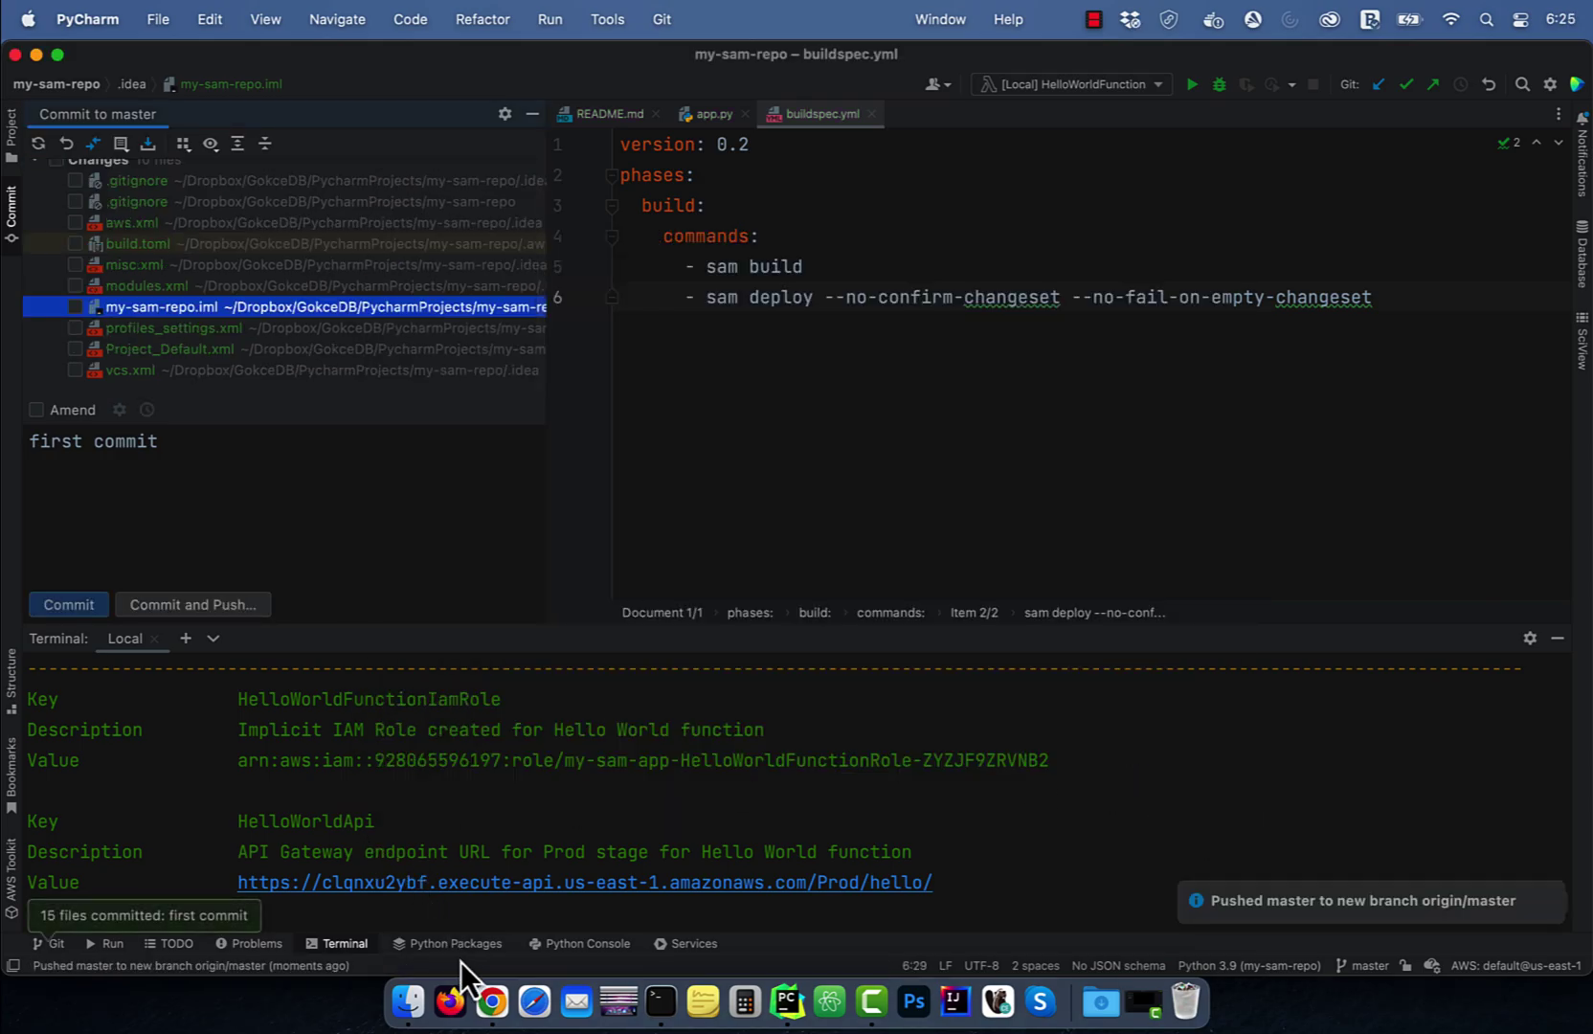
Browse my-sam-repo's pushed files, including buildspec.yml and template.yaml, then expand the CodeBuild section
click(490, 1002)
click(224, 66)
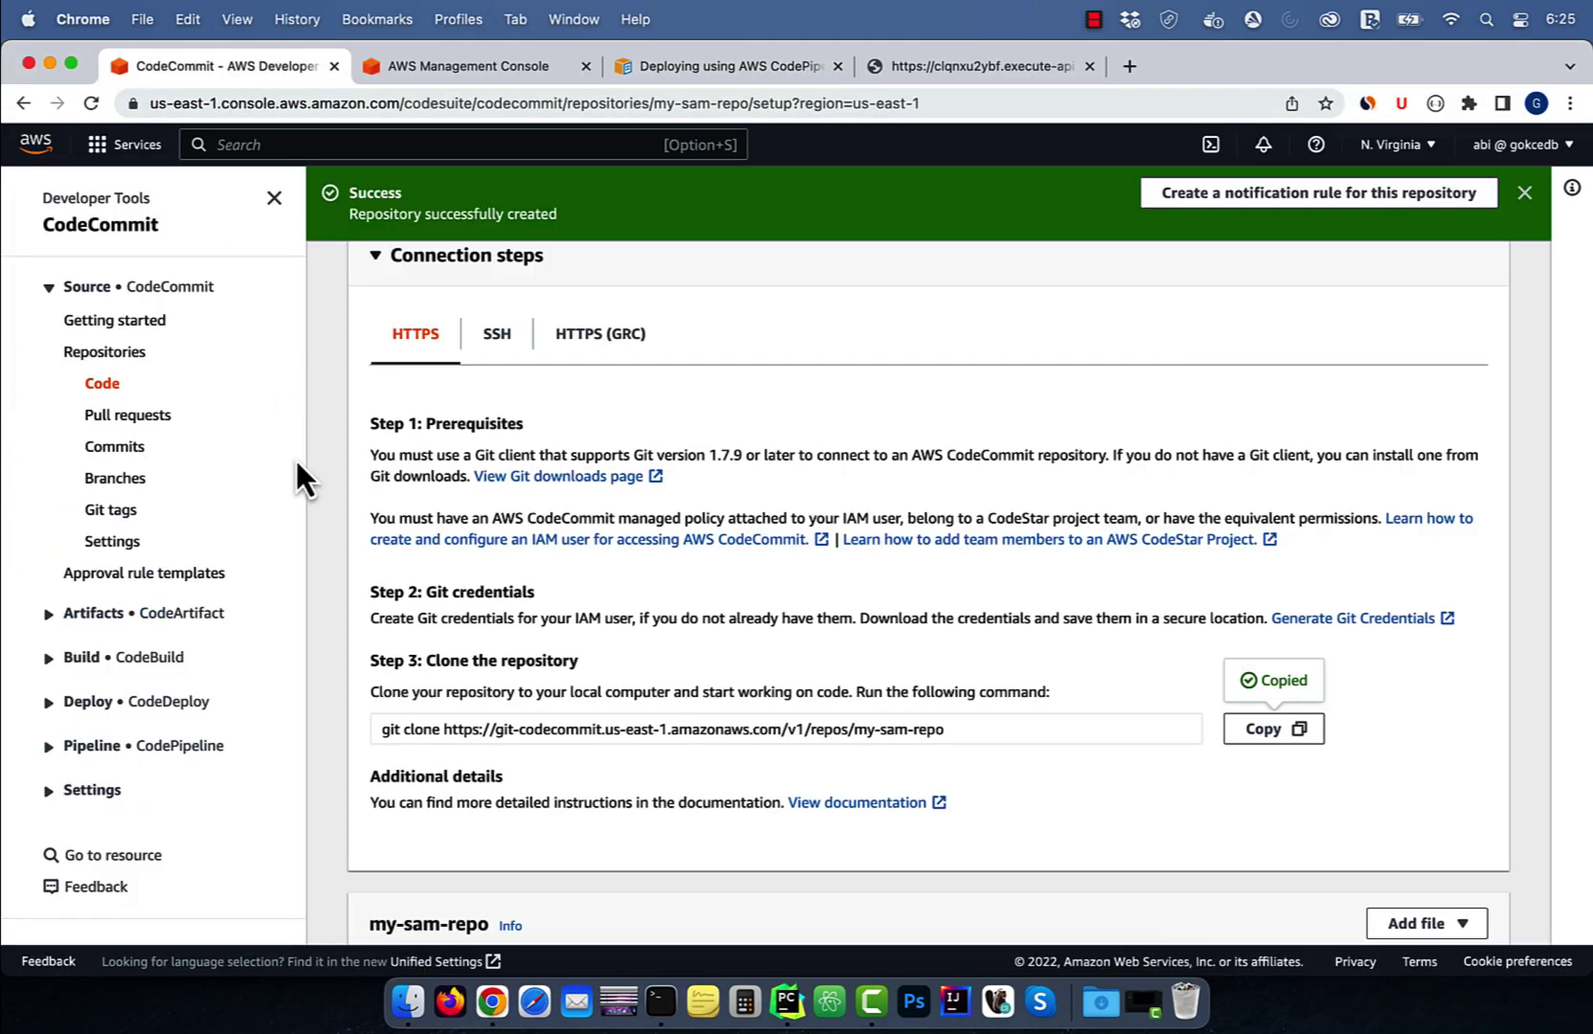
click(105, 359)
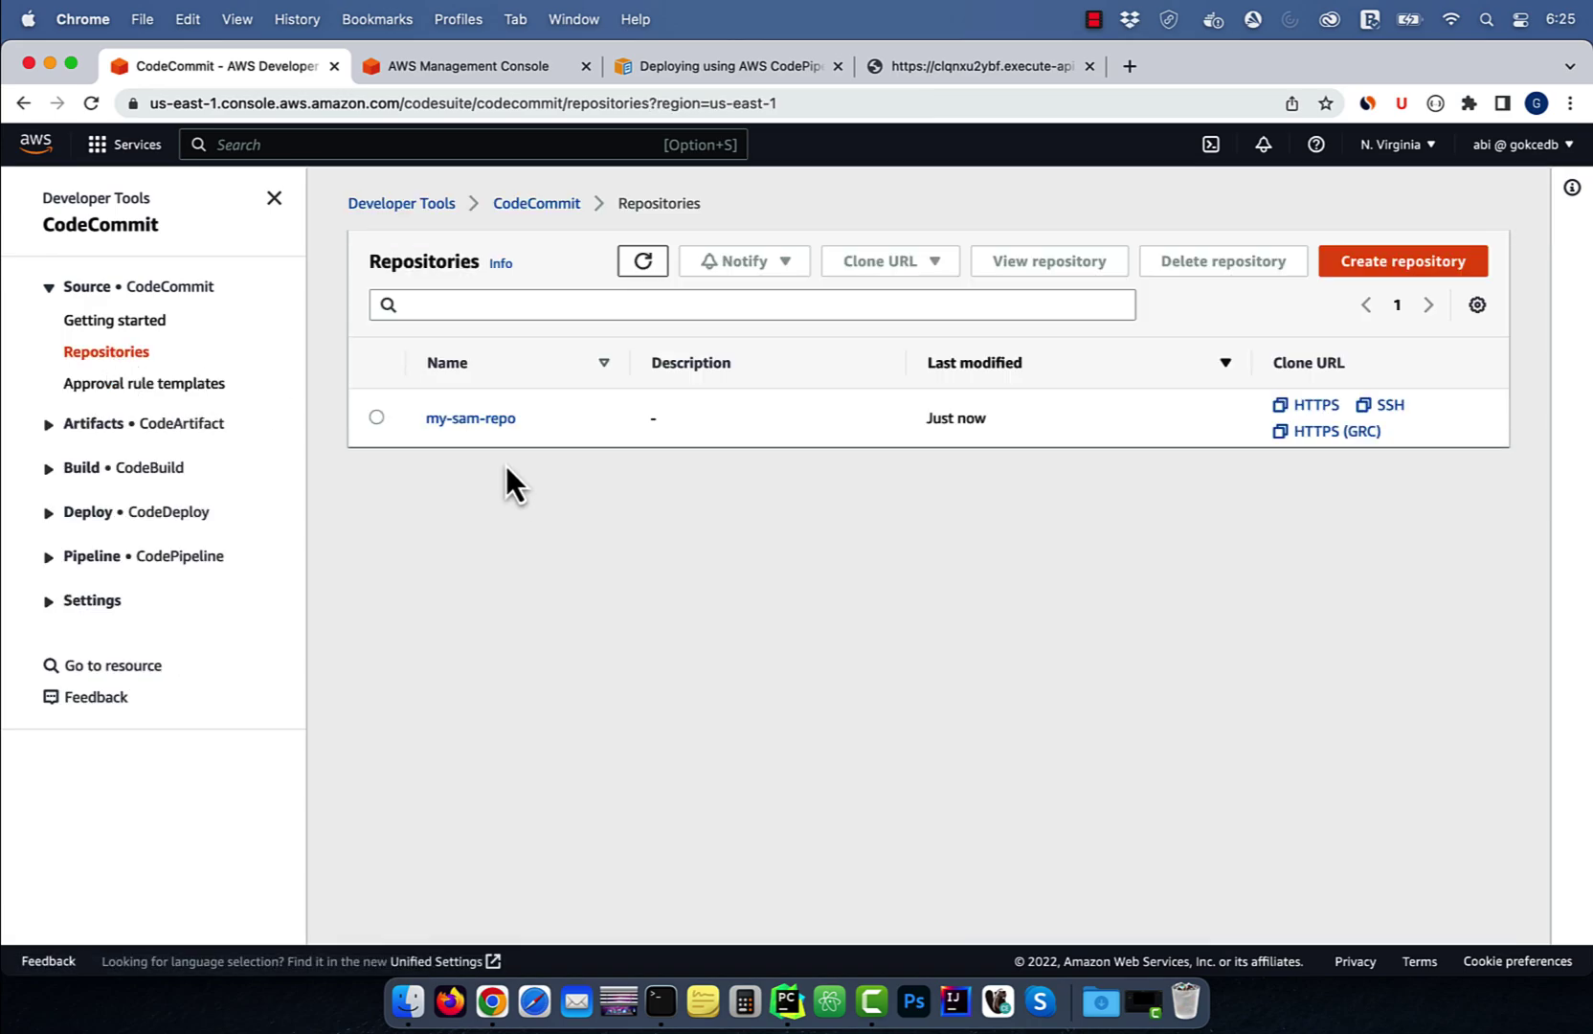
click(464, 418)
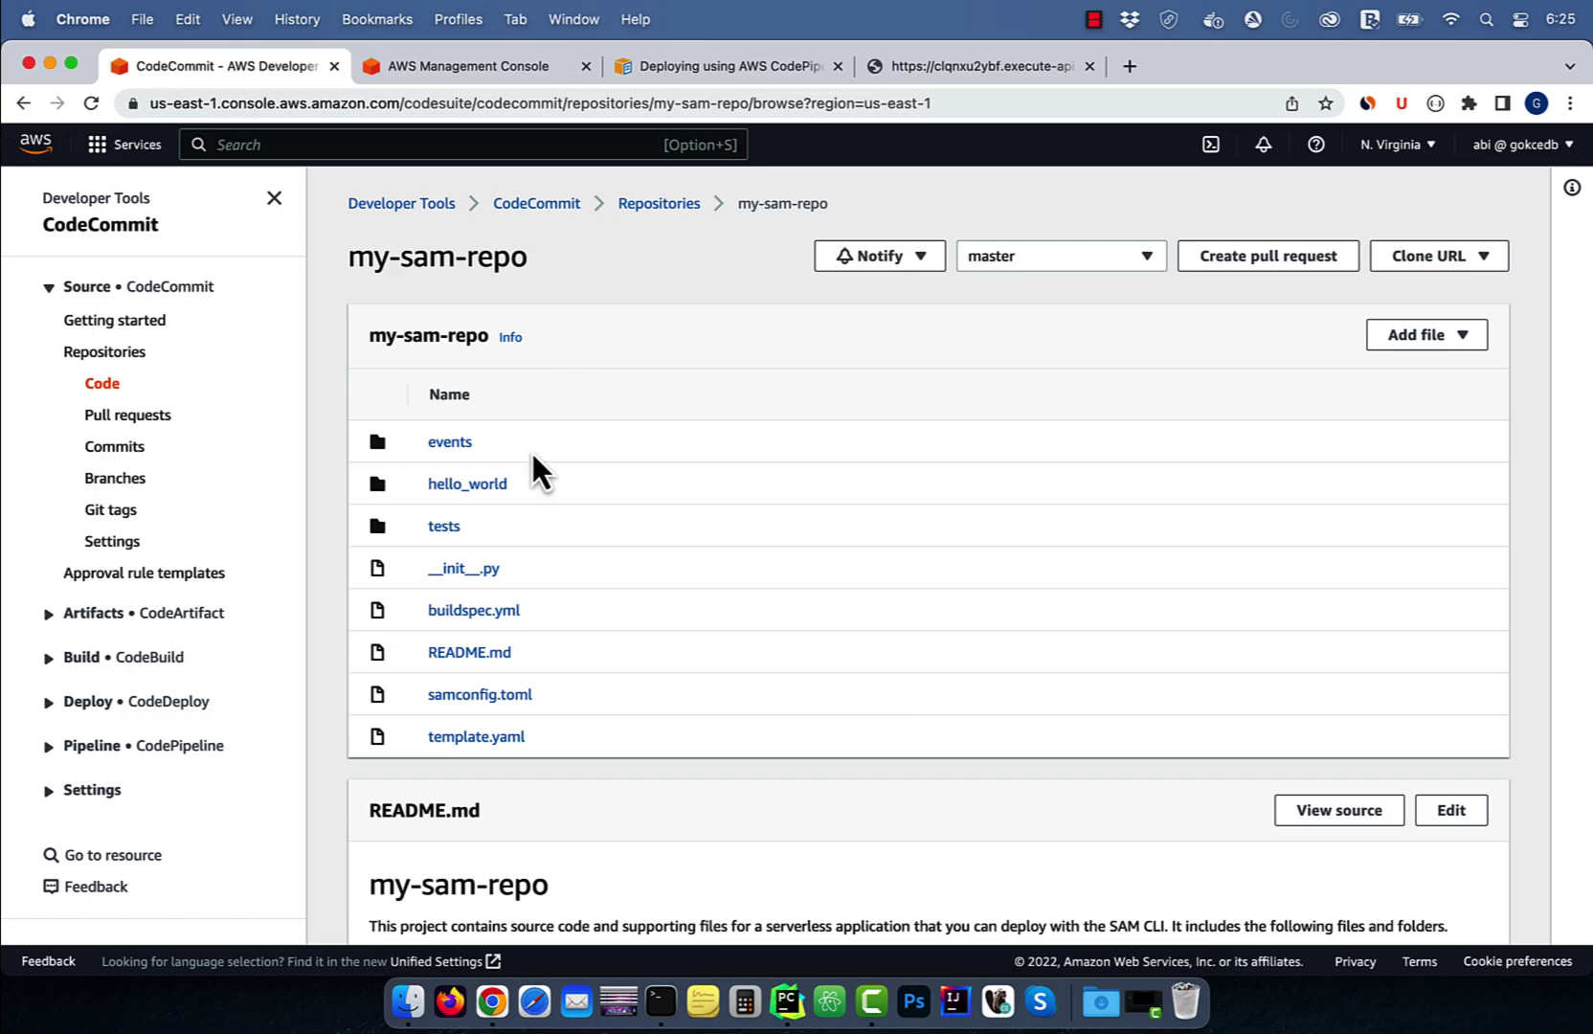
click(109, 662)
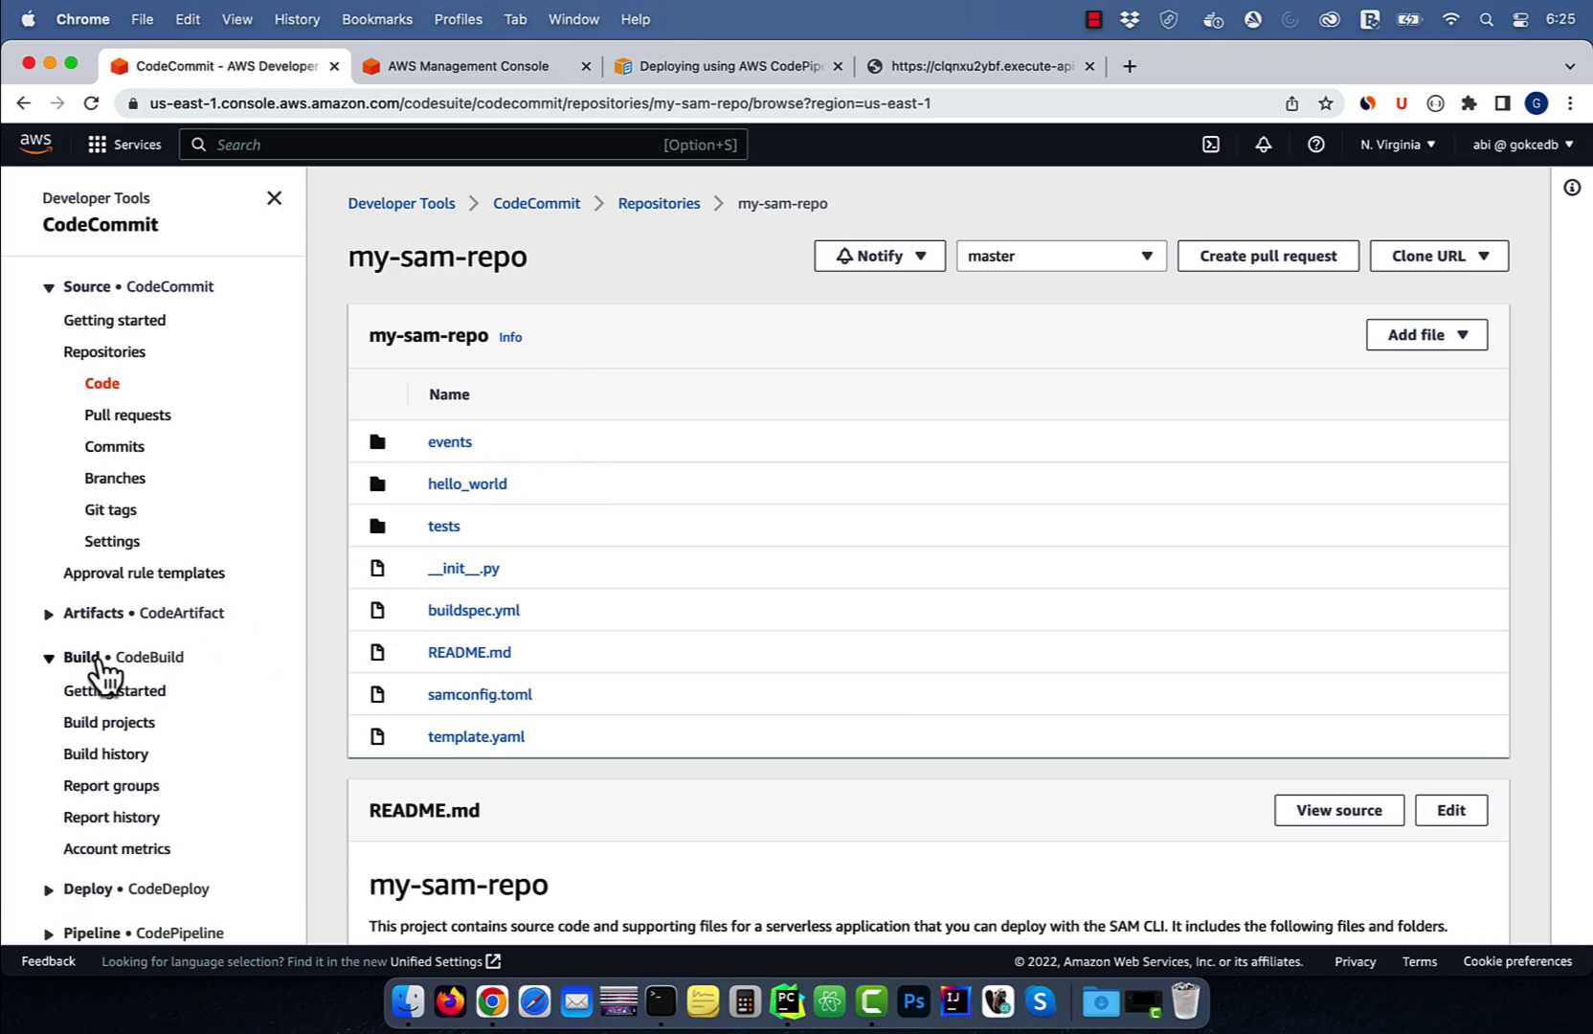
scroll(105, 674, down, 2)
Start the my-sam-build-project build project, sourced from my-sam-repo's master branch
click(109, 575)
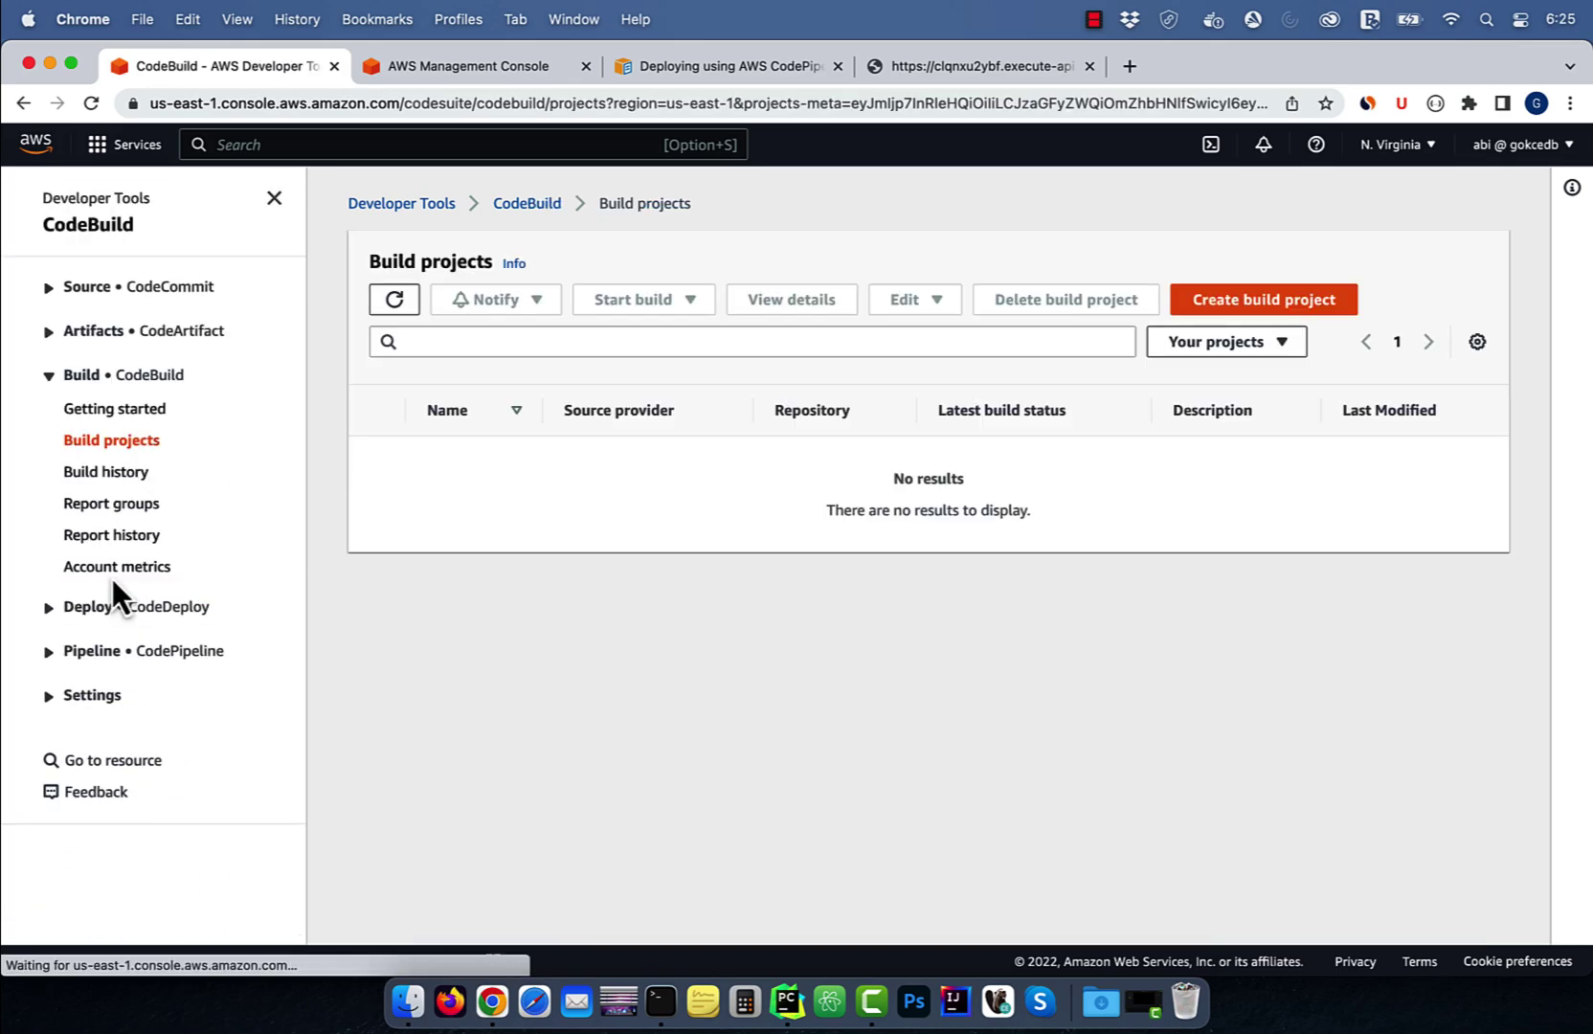
click(1241, 302)
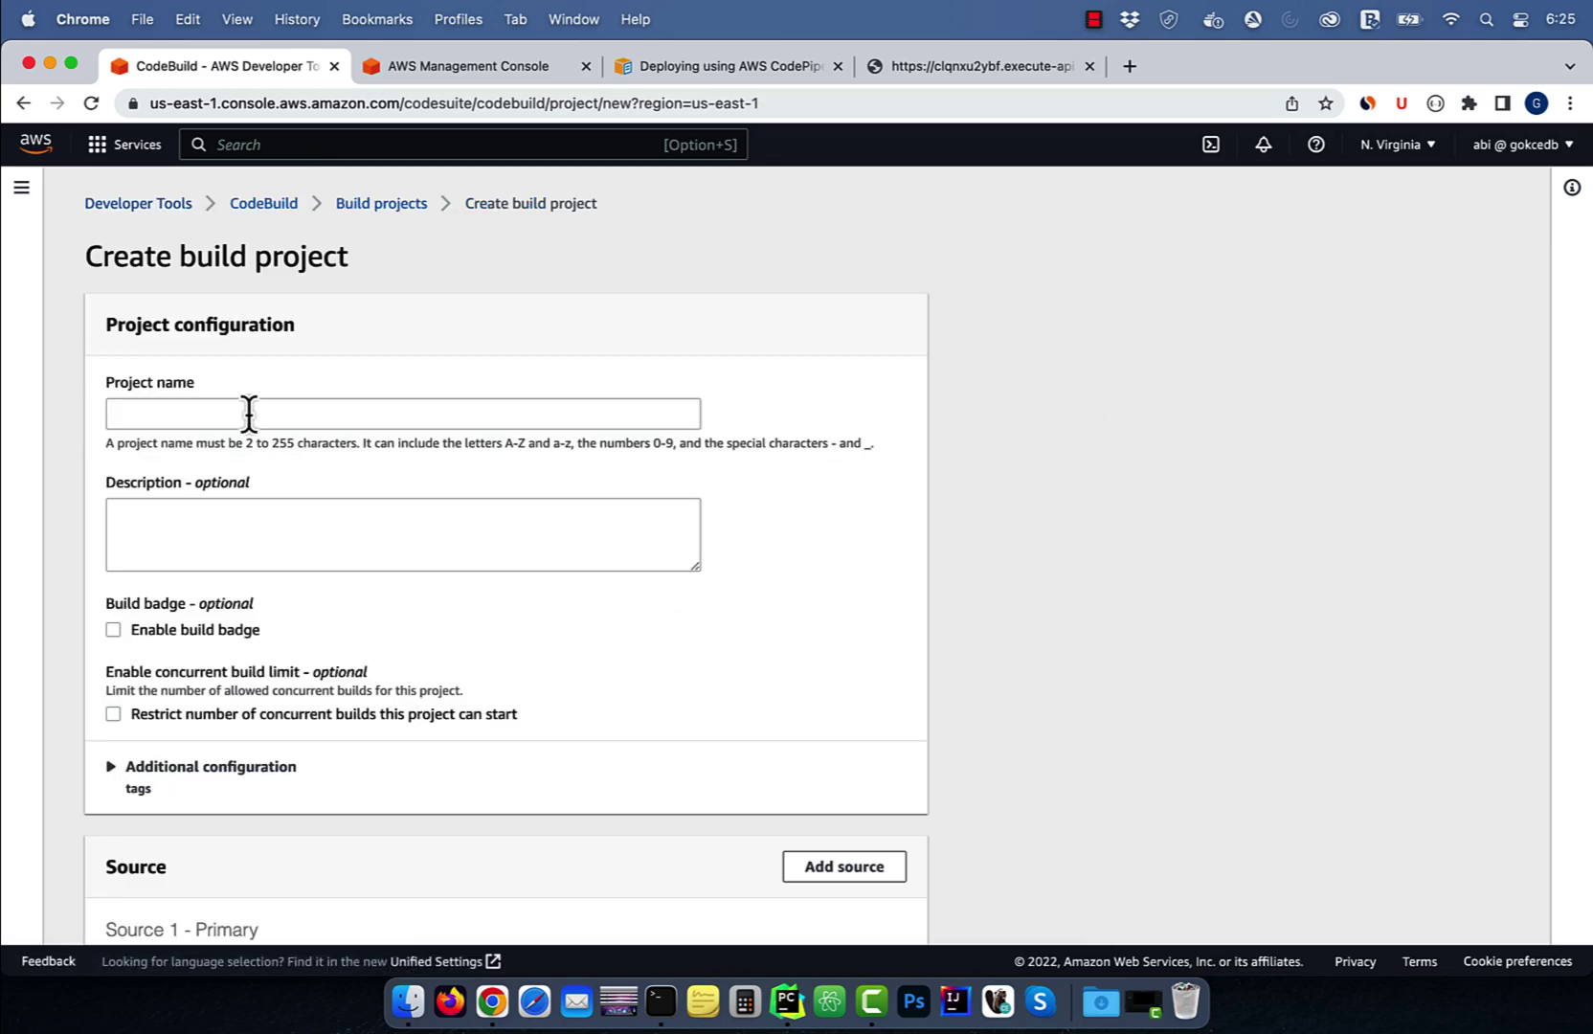
click(248, 413)
text(my-sam-build-project)
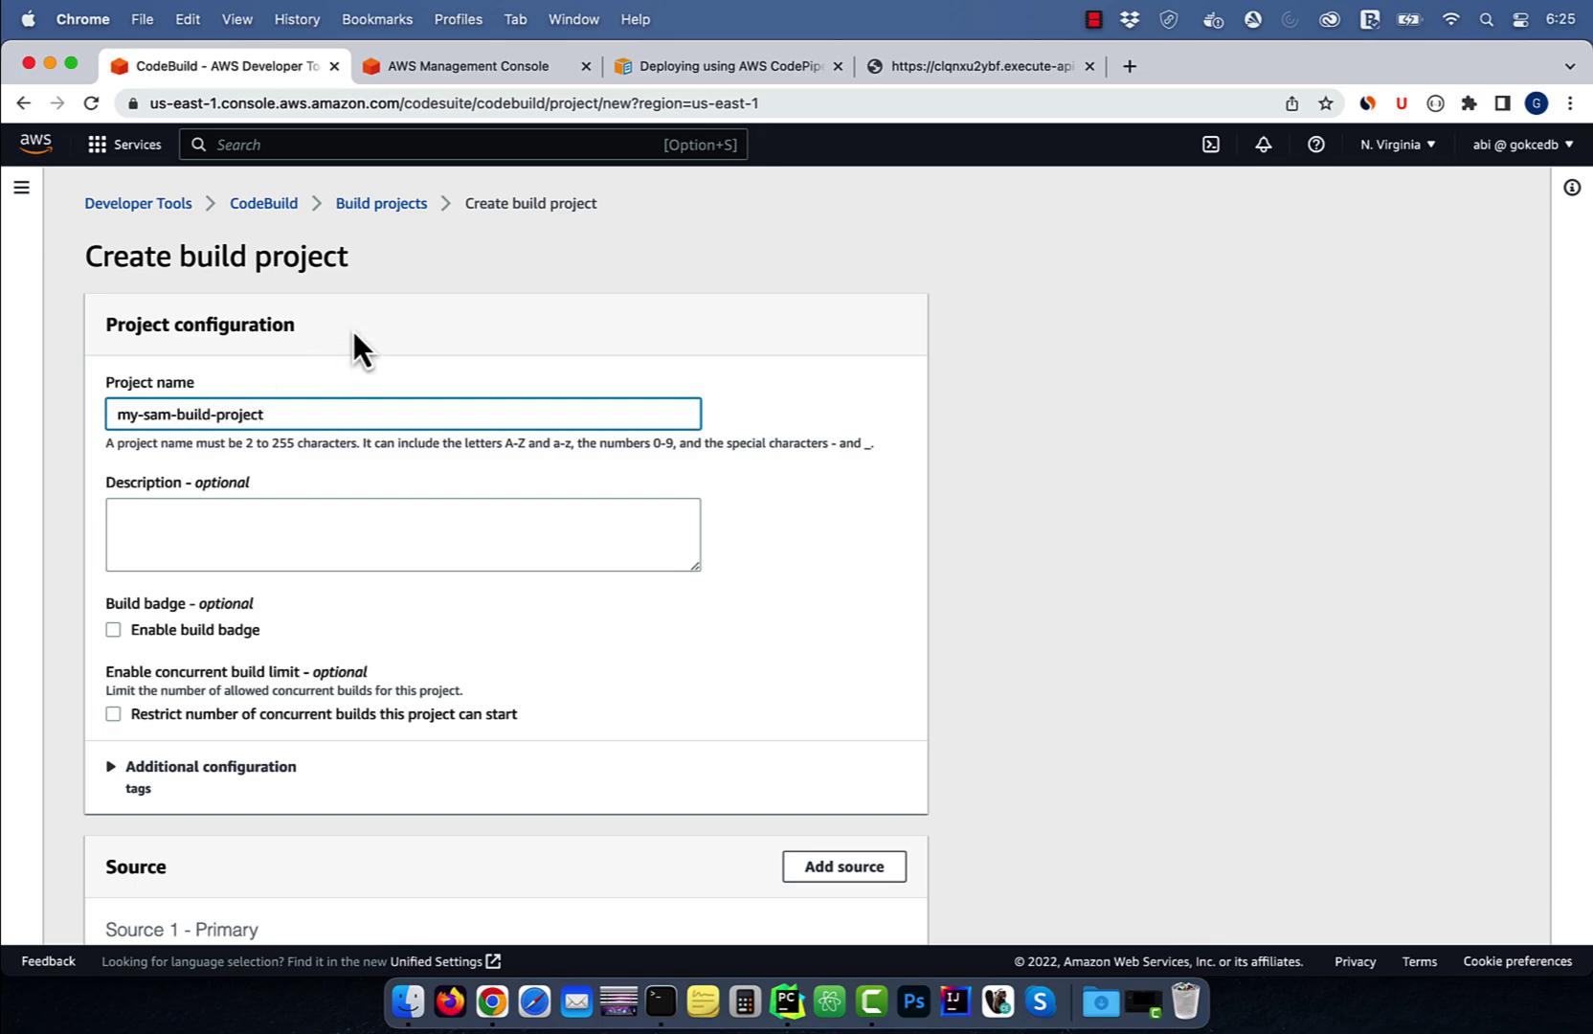
scroll(351, 327, down, 10)
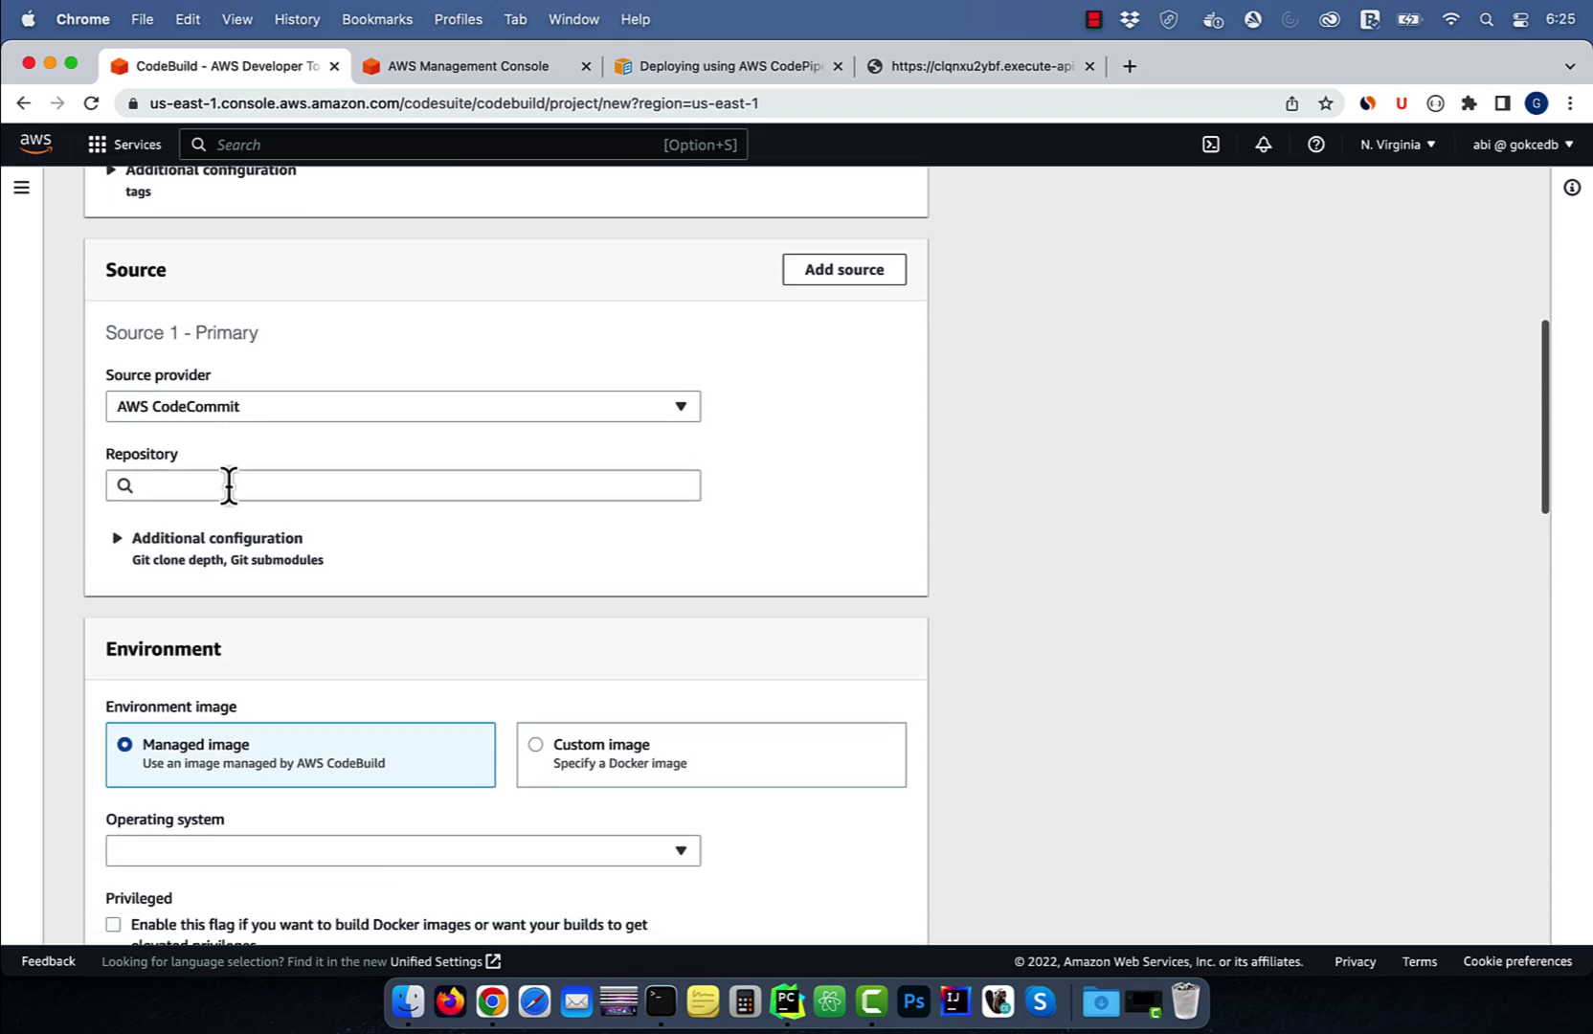
click(224, 485)
click(221, 518)
scroll(74, 530, down, 2)
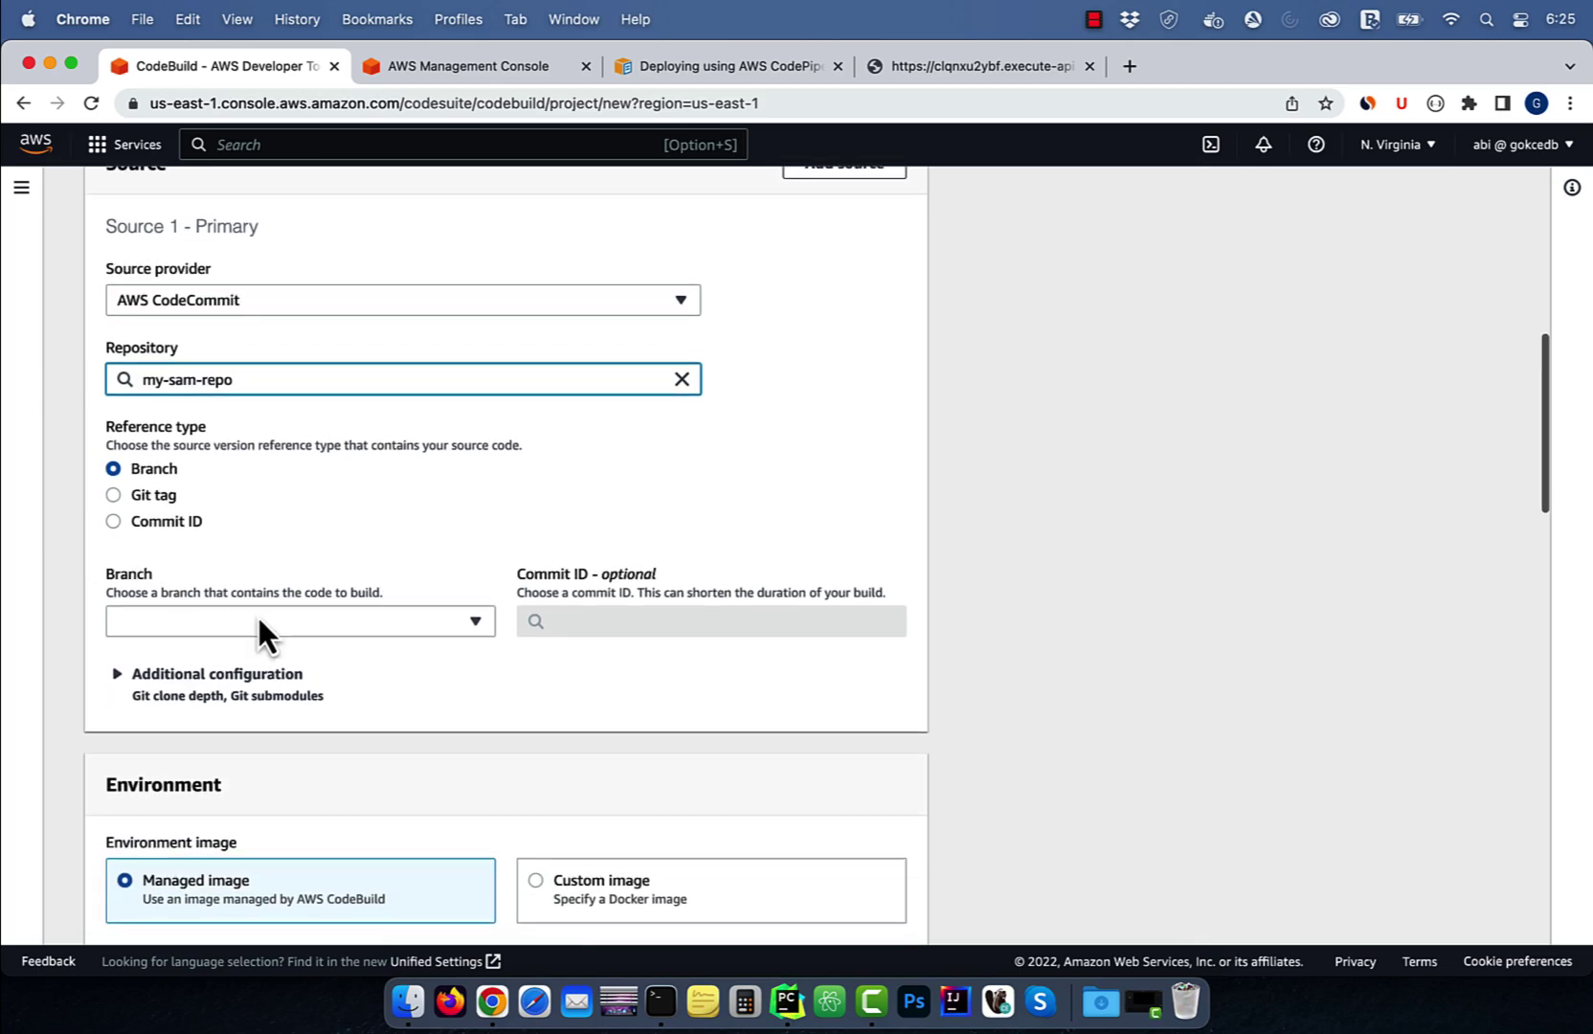
click(262, 729)
click(199, 729)
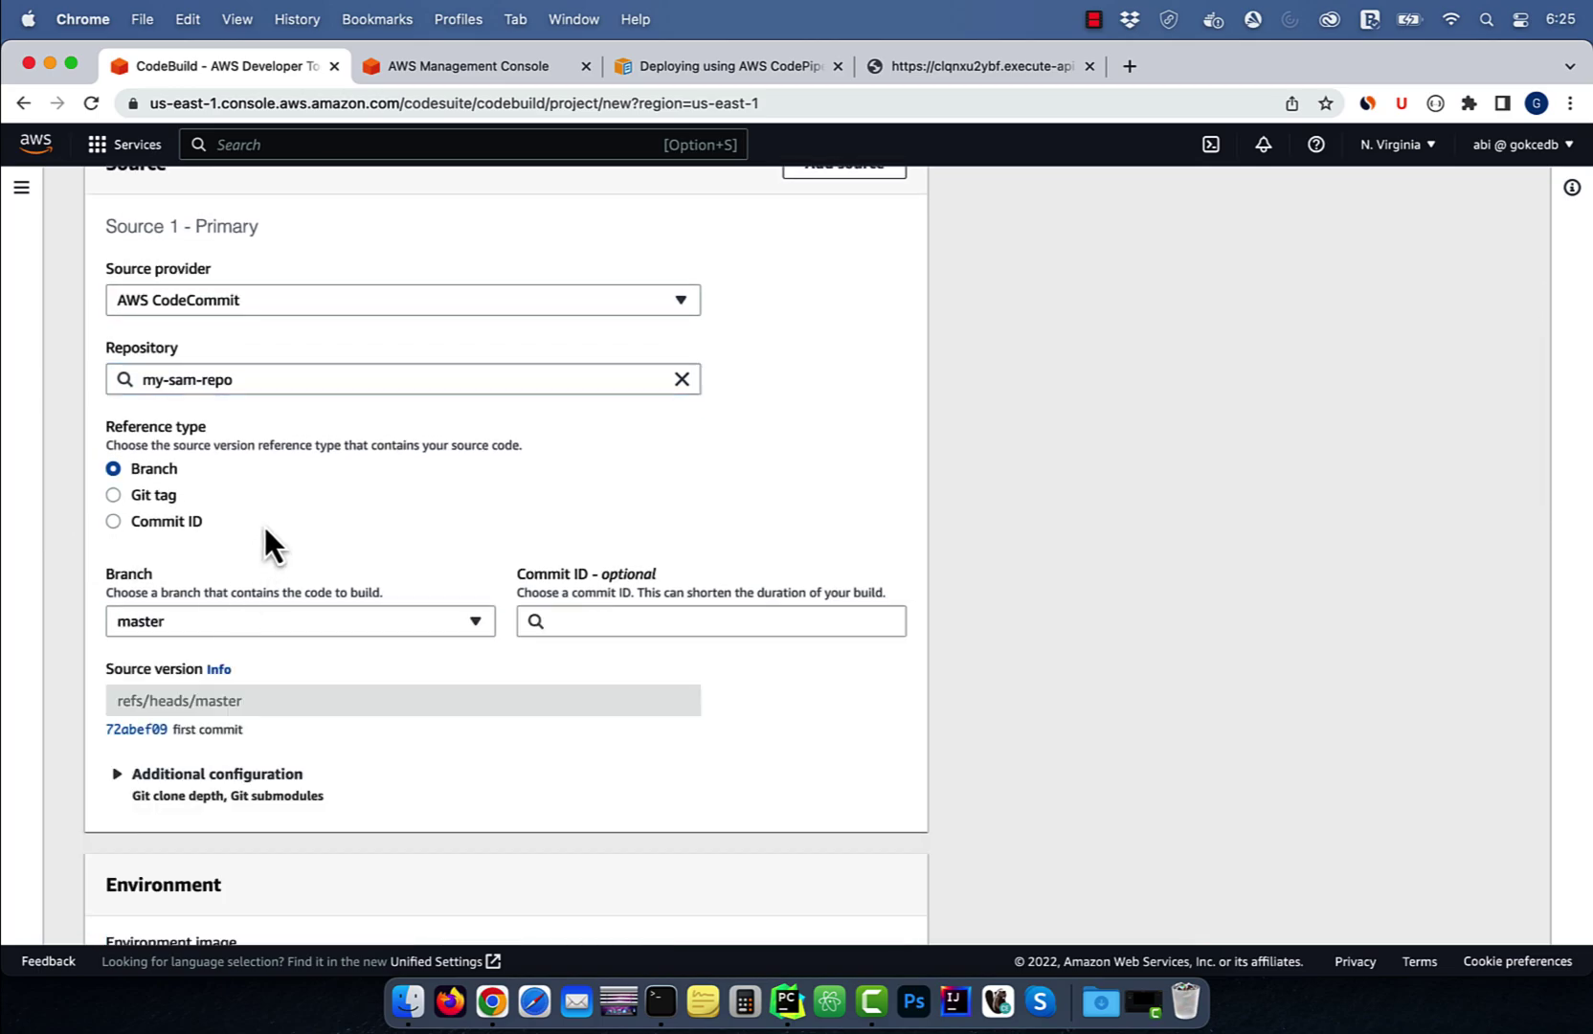
scroll(265, 524, down, 8)
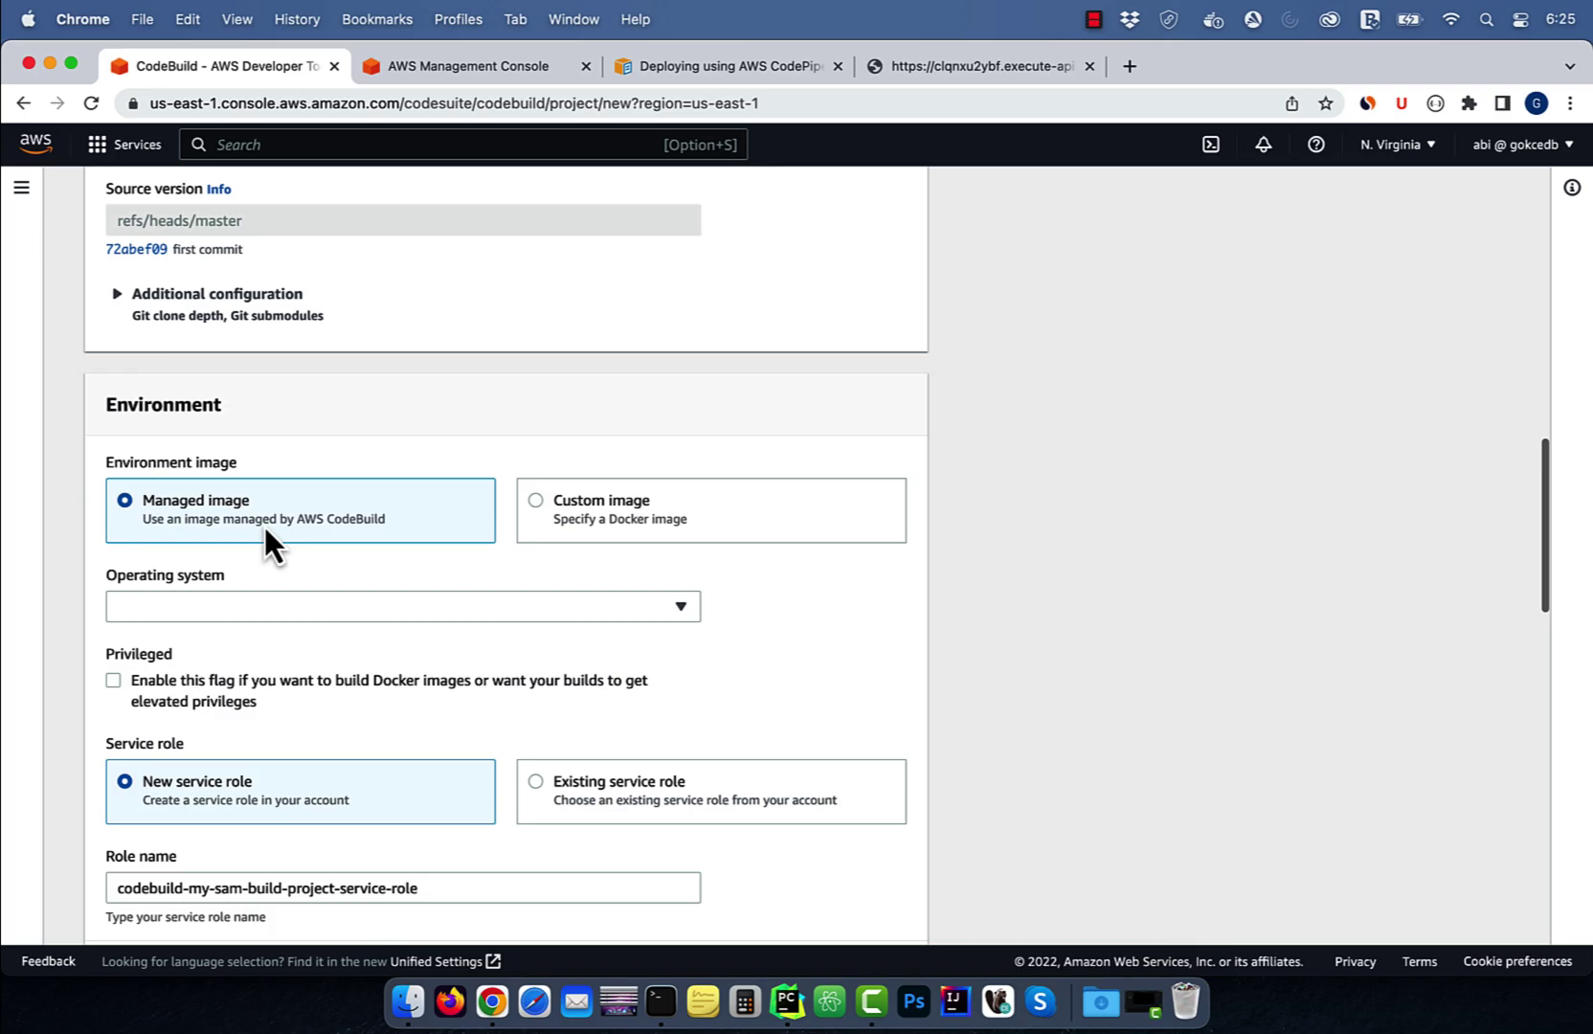
scroll(264, 536, down, 1)
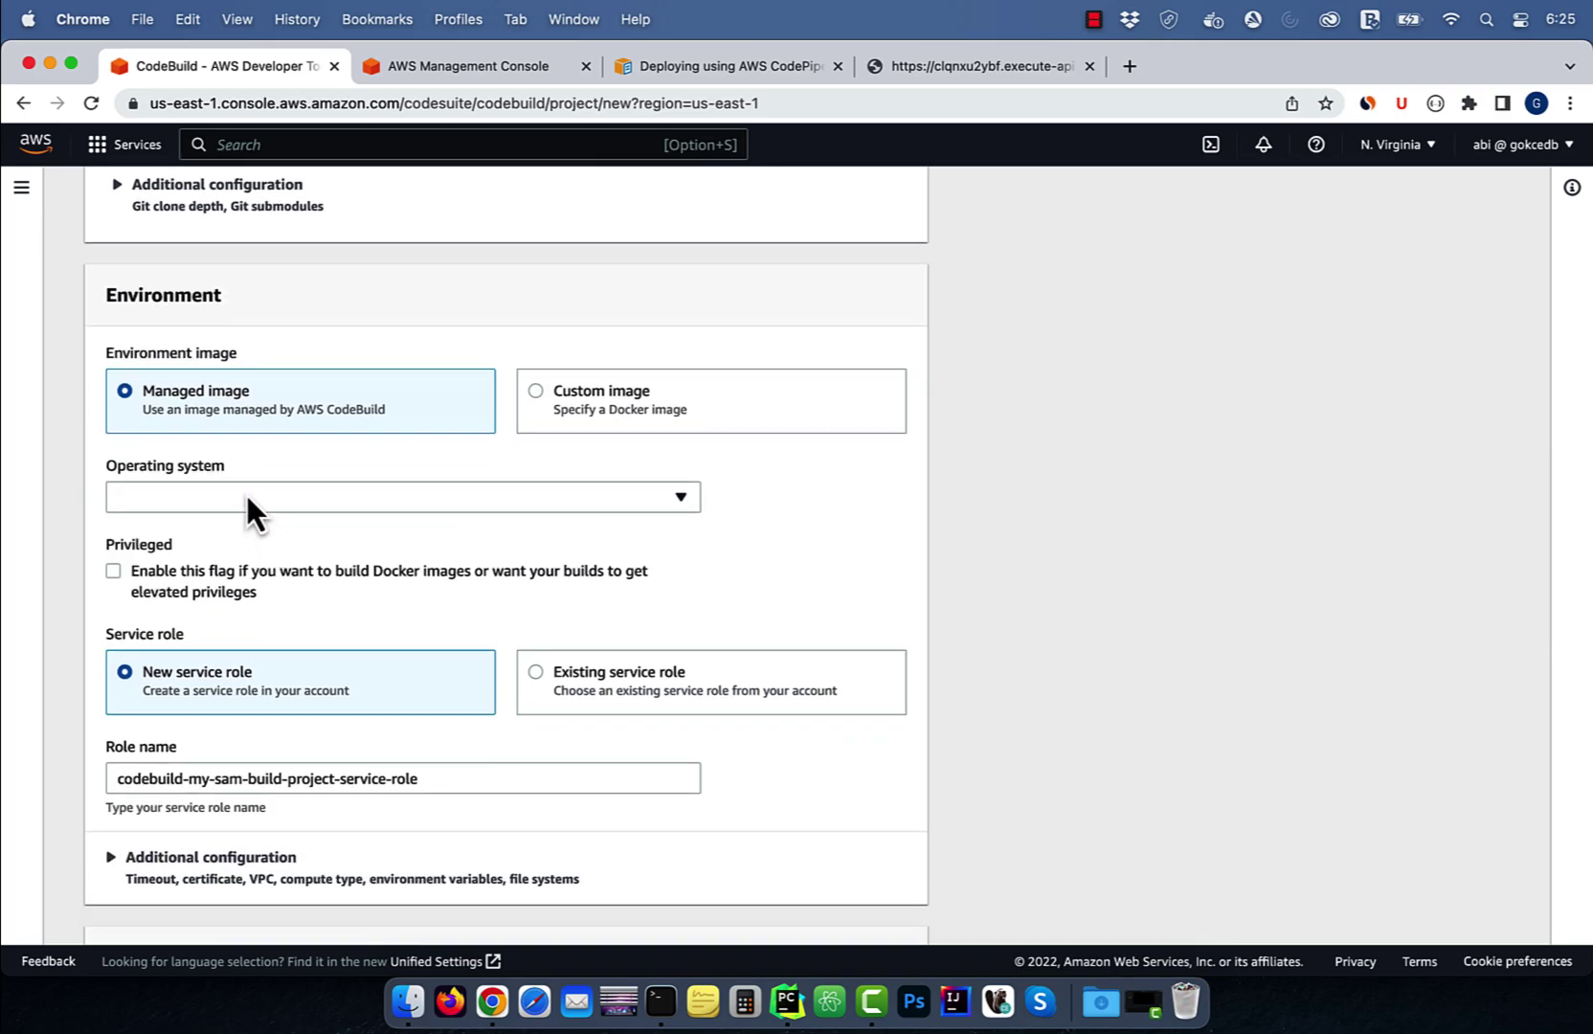
Set Amazon Linux 2, Standard runtime, the amazonlinux2-aarch64-standard:2.0 image, and buildspec.yml; note the role name
click(248, 497)
click(248, 529)
scroll(97, 572, down, 3)
scroll(96, 572, down, 1)
click(202, 424)
click(199, 502)
scroll(108, 537, down, 1)
click(184, 406)
click(289, 495)
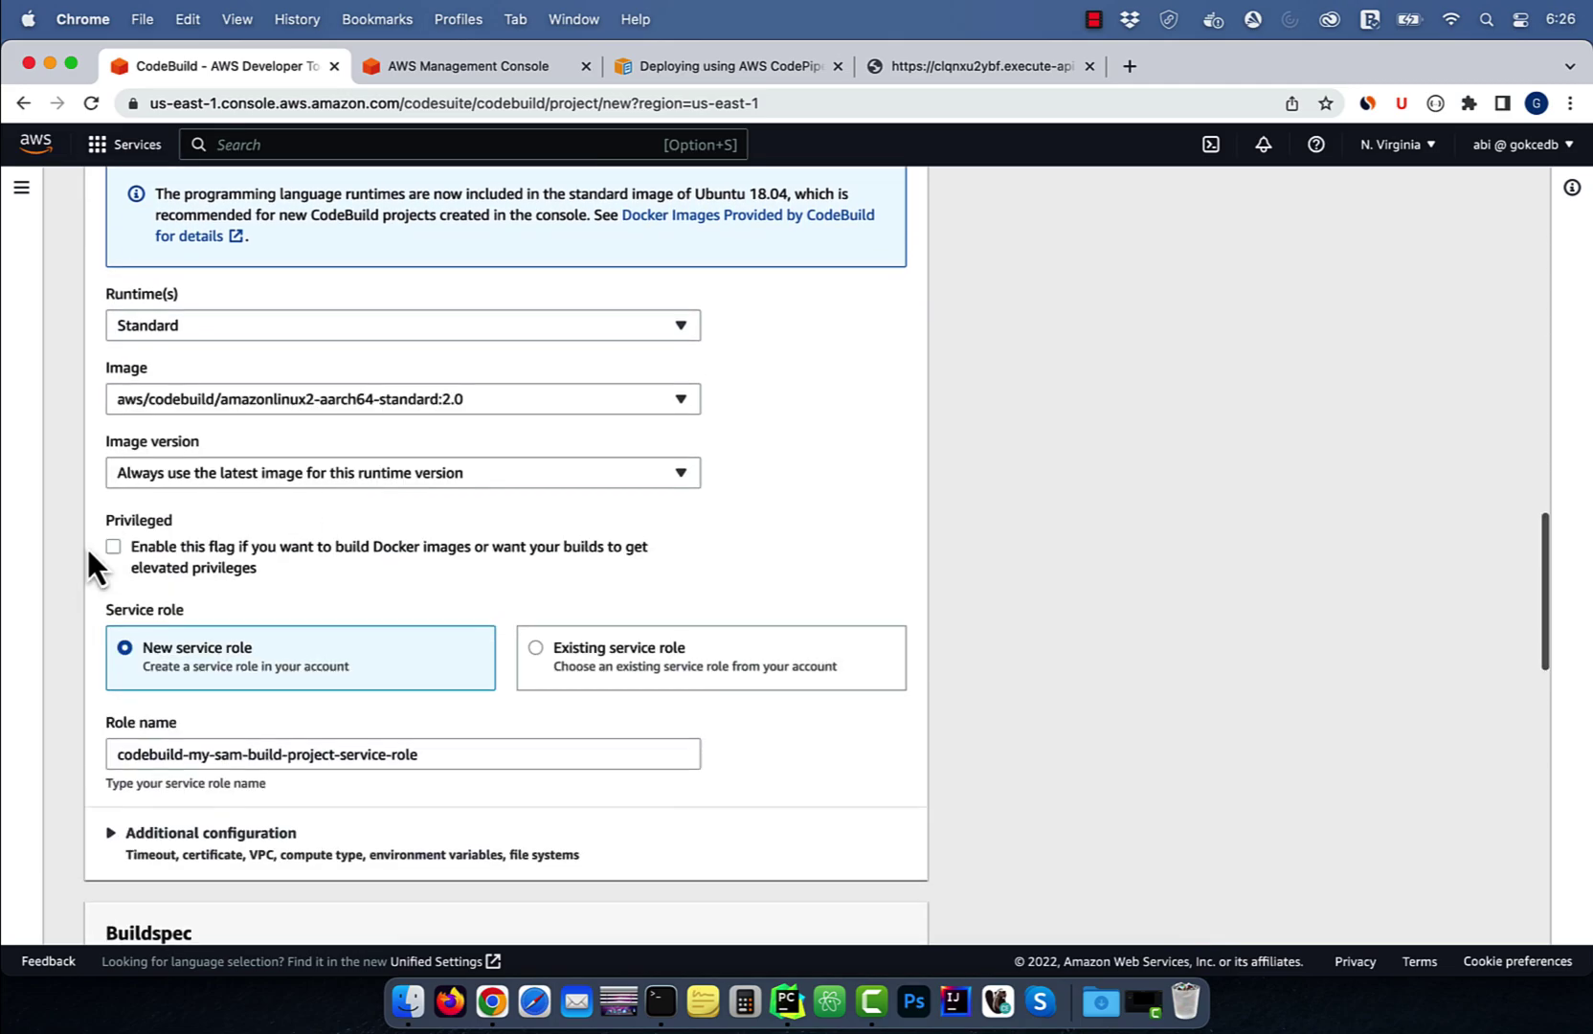
scroll(86, 546, down, 1)
scroll(97, 567, down, 1)
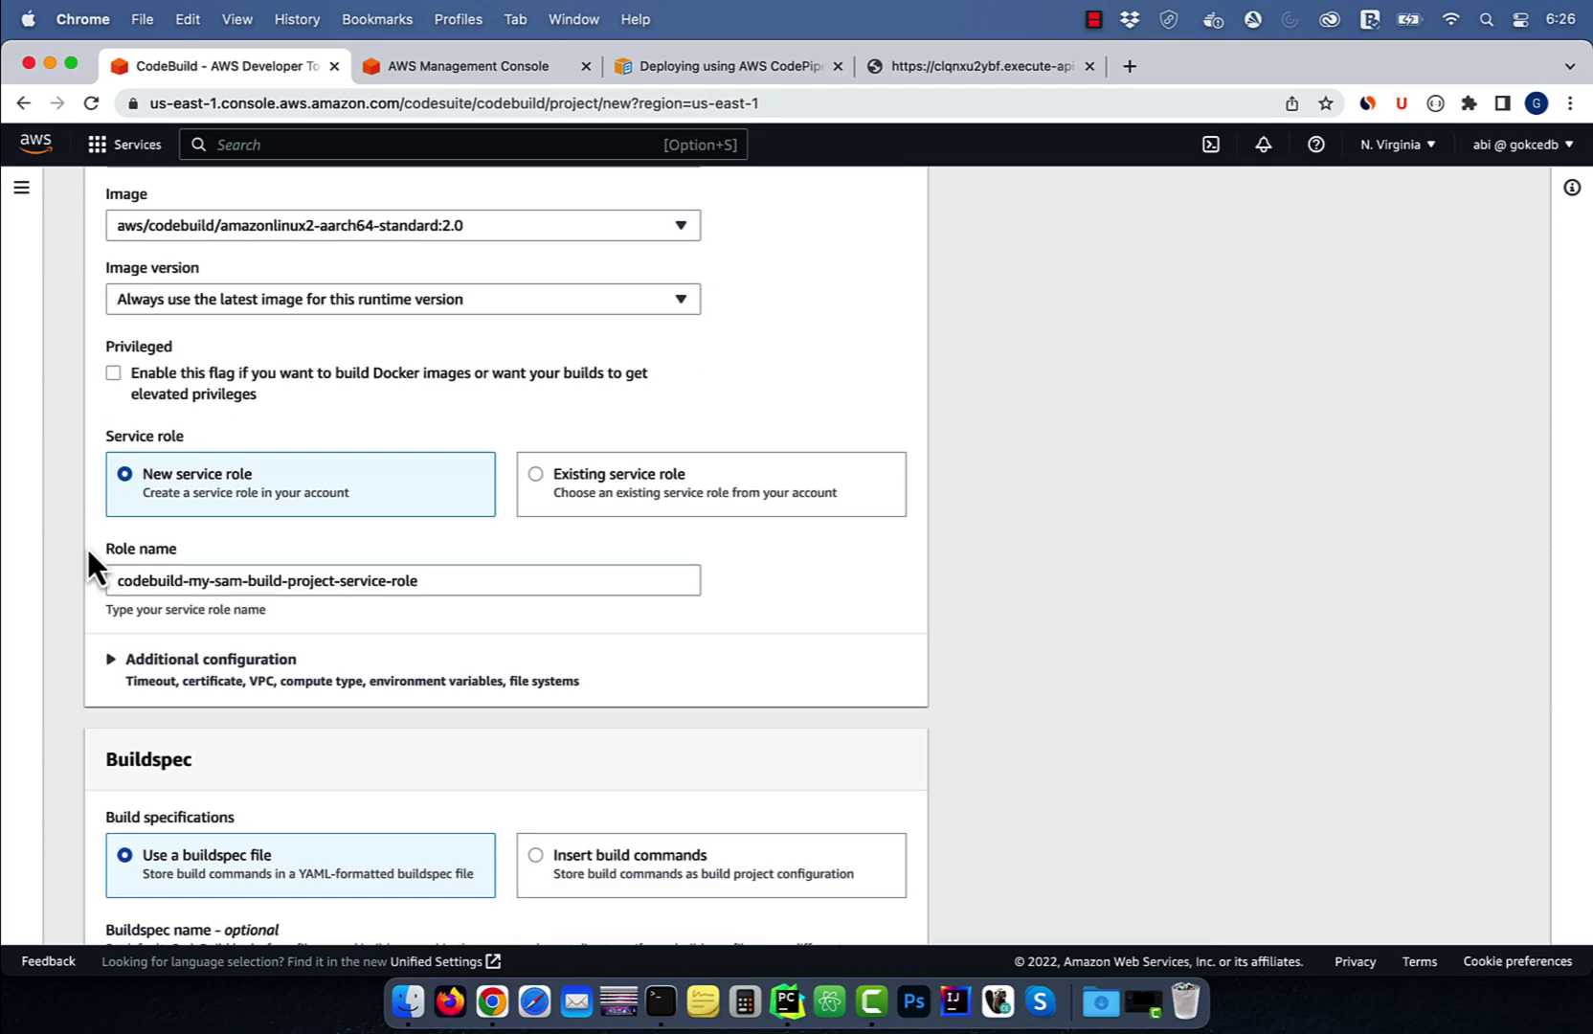
click(440, 583)
key(super+a)
click(82, 617)
scroll(78, 601, down, 4)
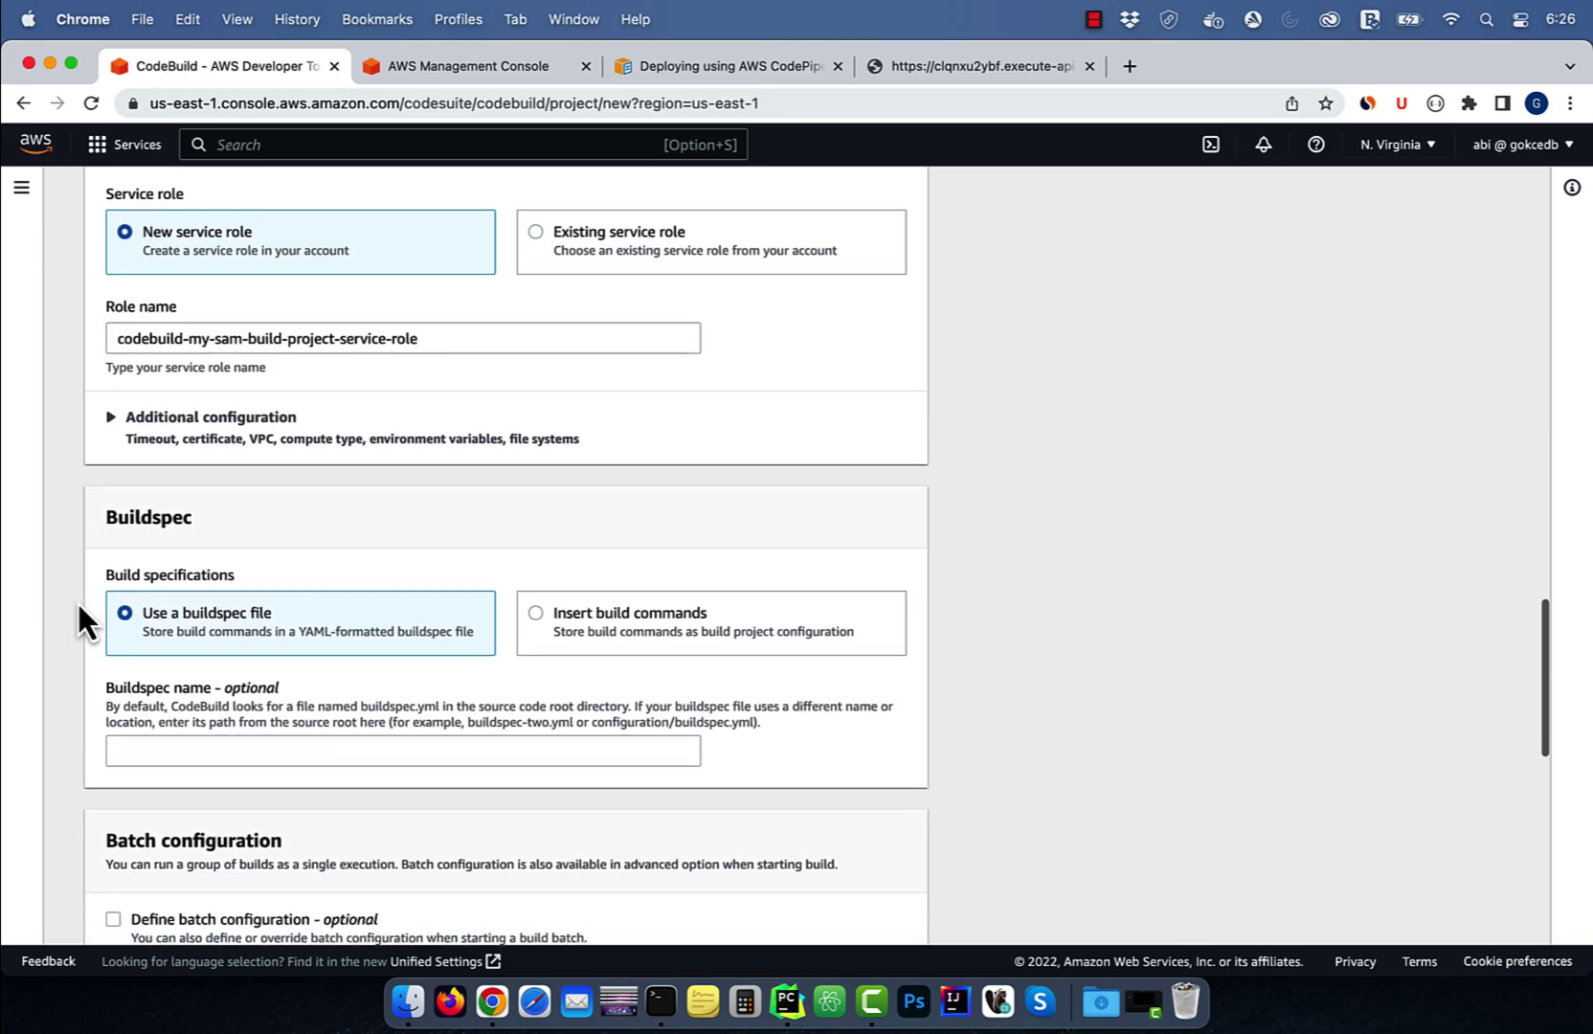
scroll(78, 600, down, 1)
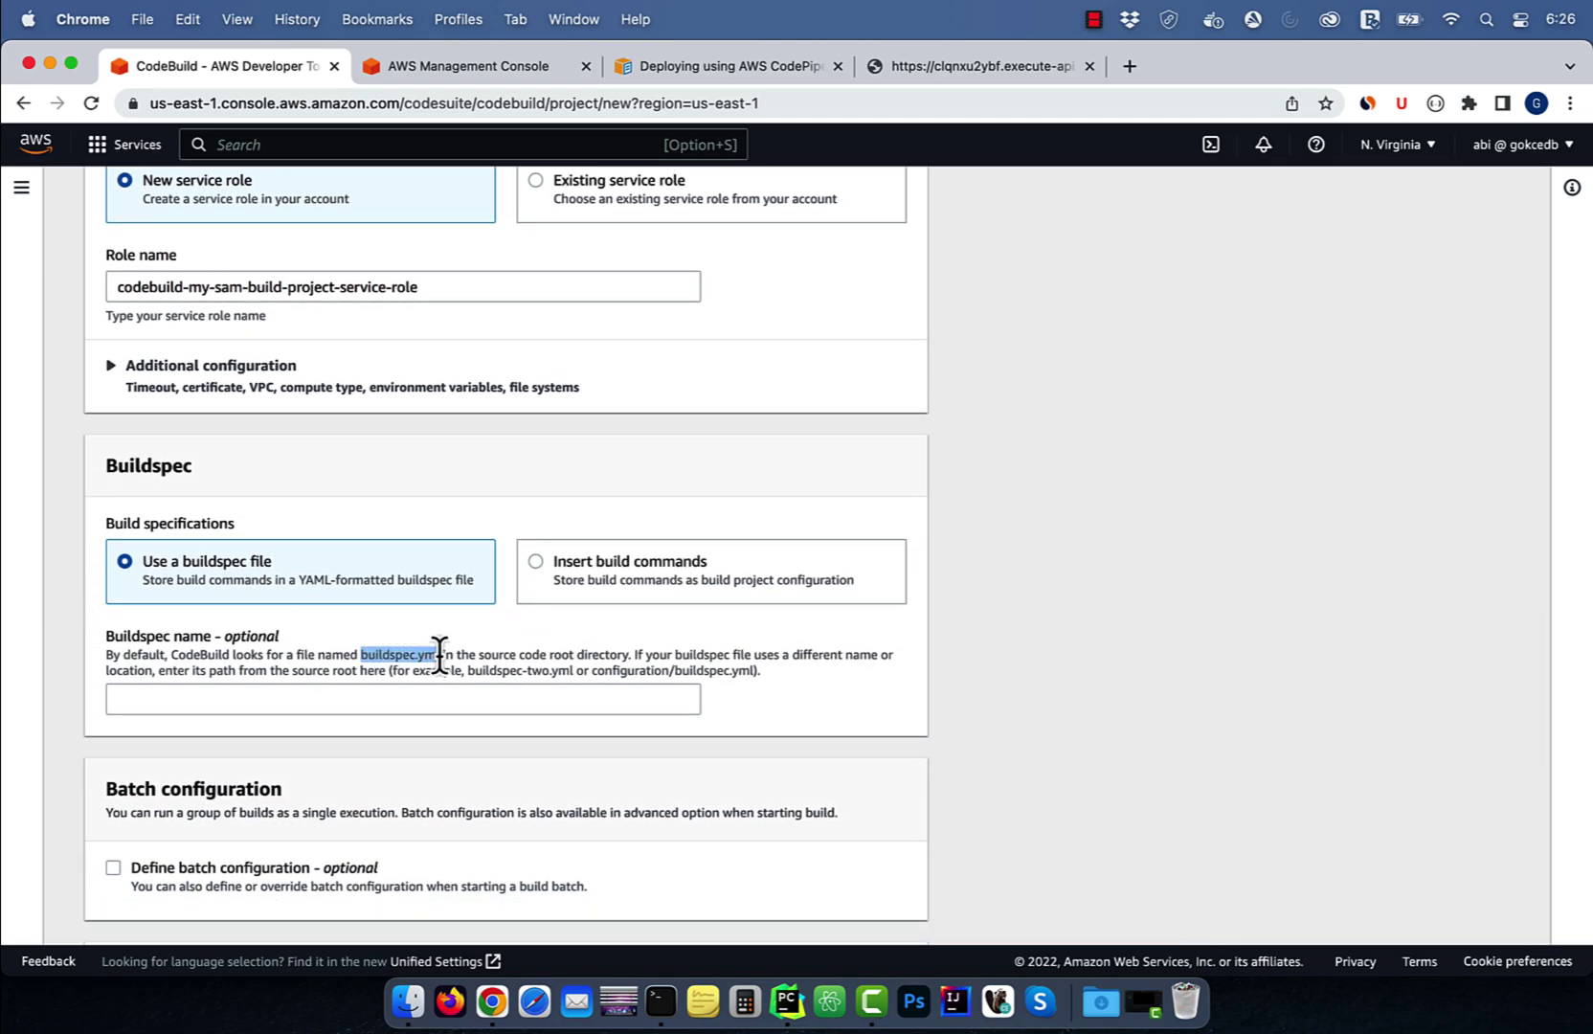
click(349, 700)
text(ml)
scroll(253, 613, down, 5)
scroll(253, 613, down, 5)
Create the build project, then filter IAM roles to codebuild-my-sam-build-project-service-role
click(291, 897)
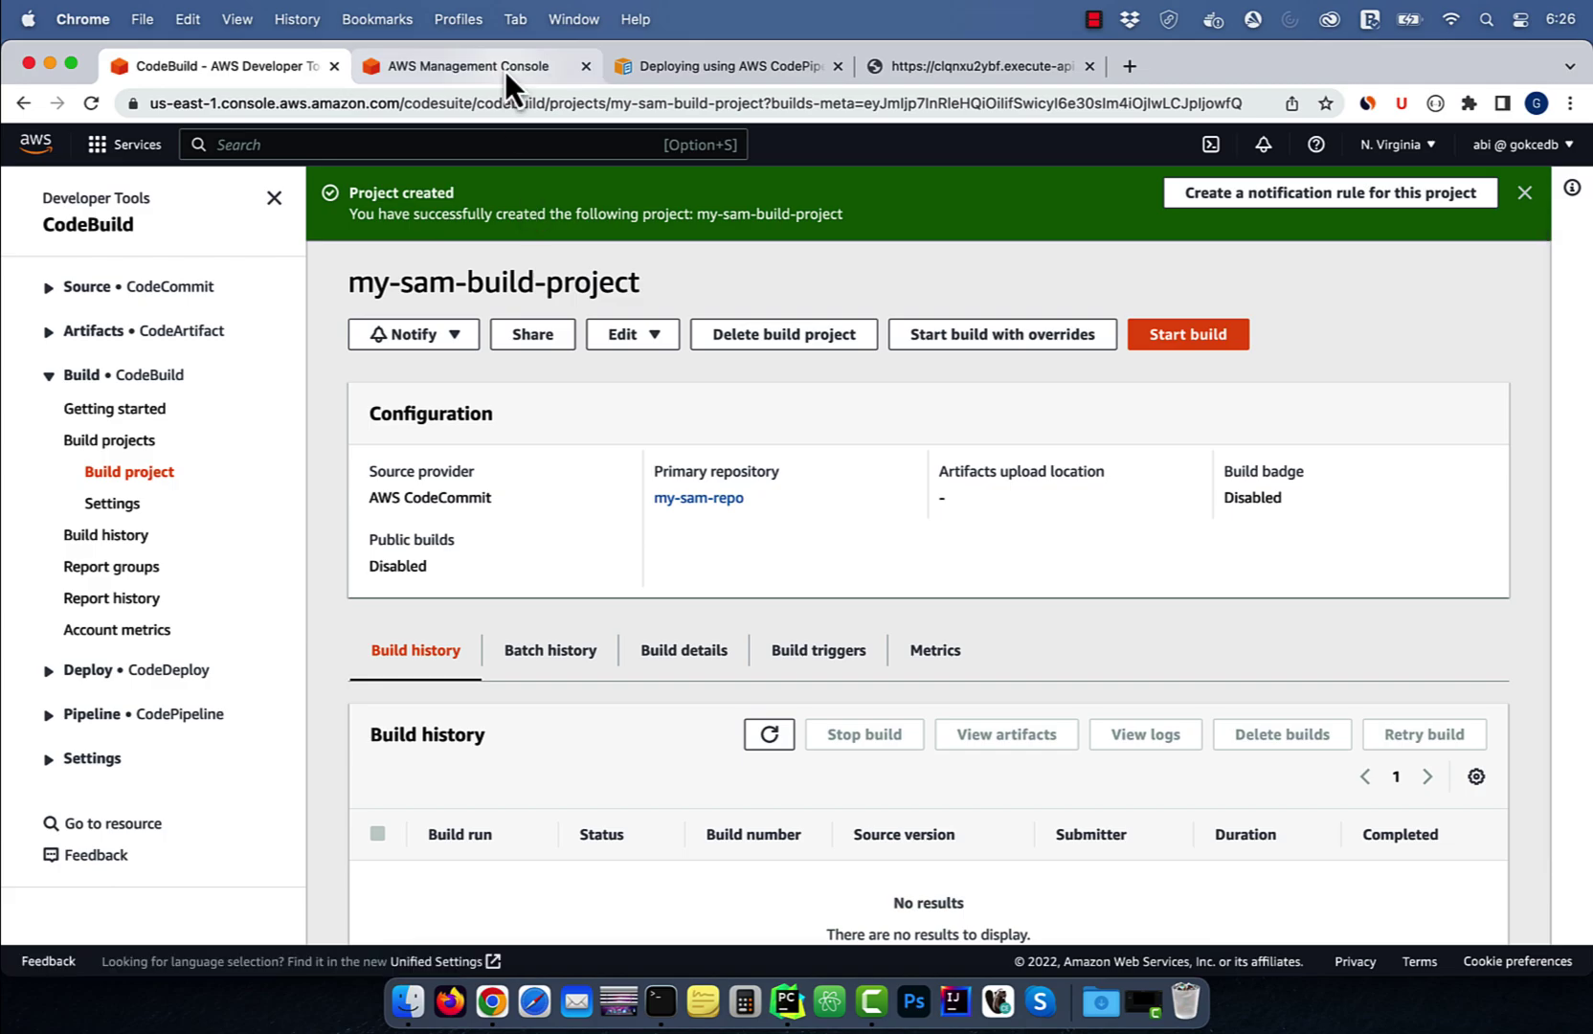
click(468, 65)
click(374, 144)
text(iam)
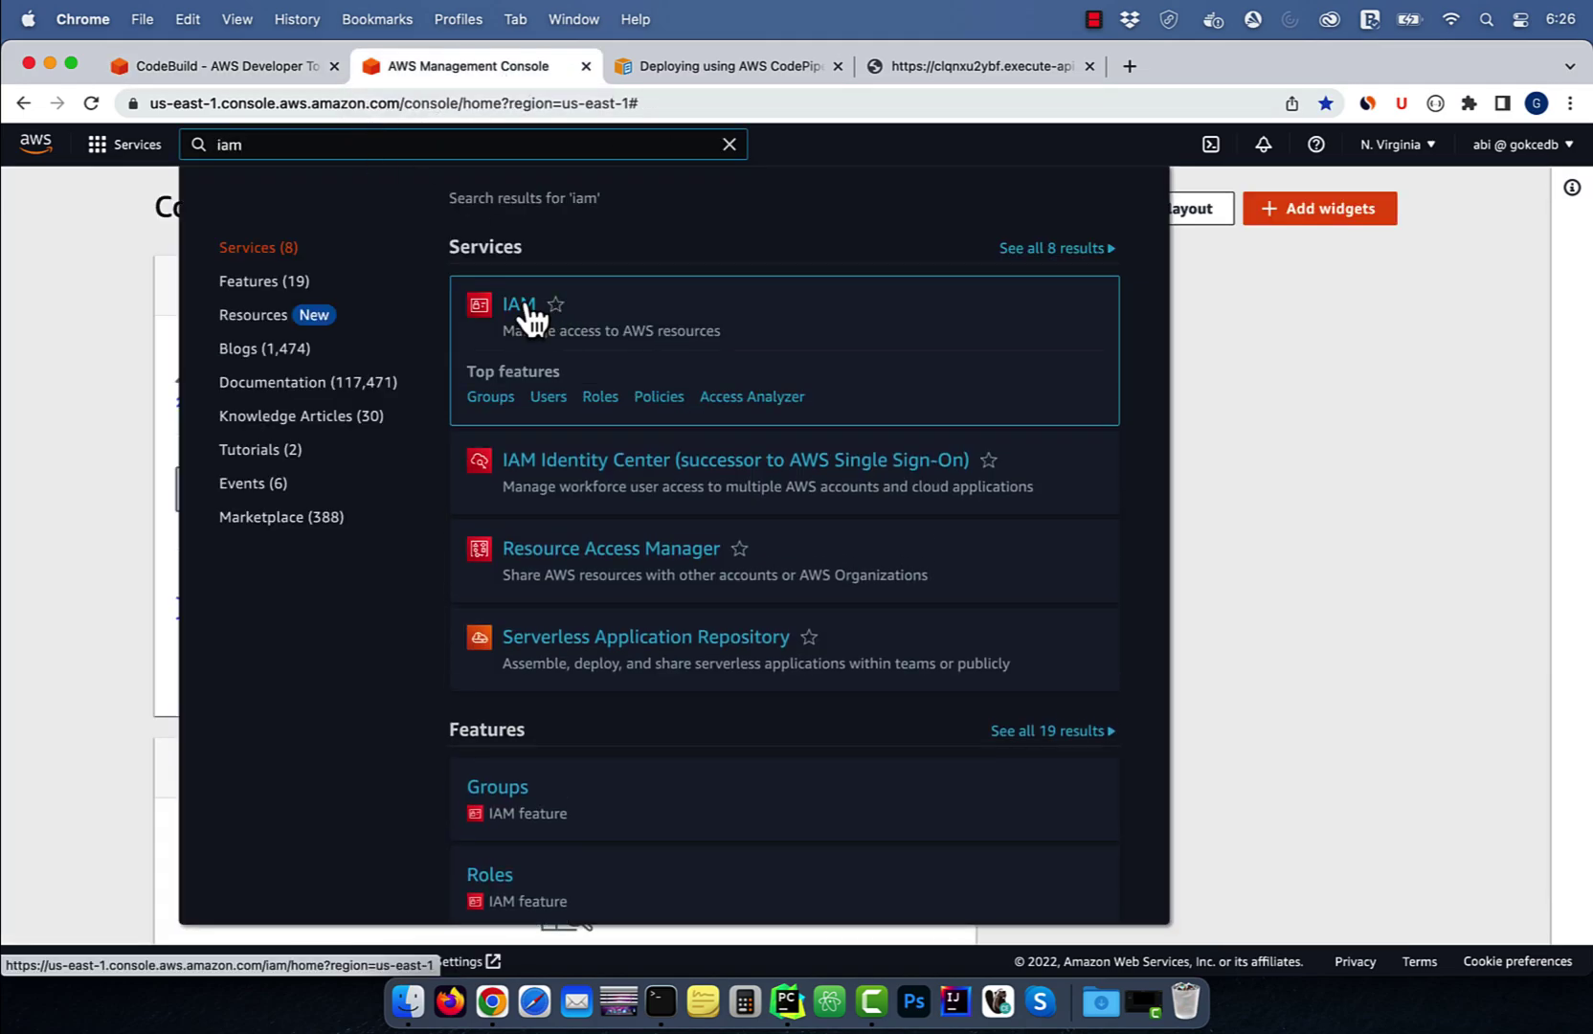
click(605, 414)
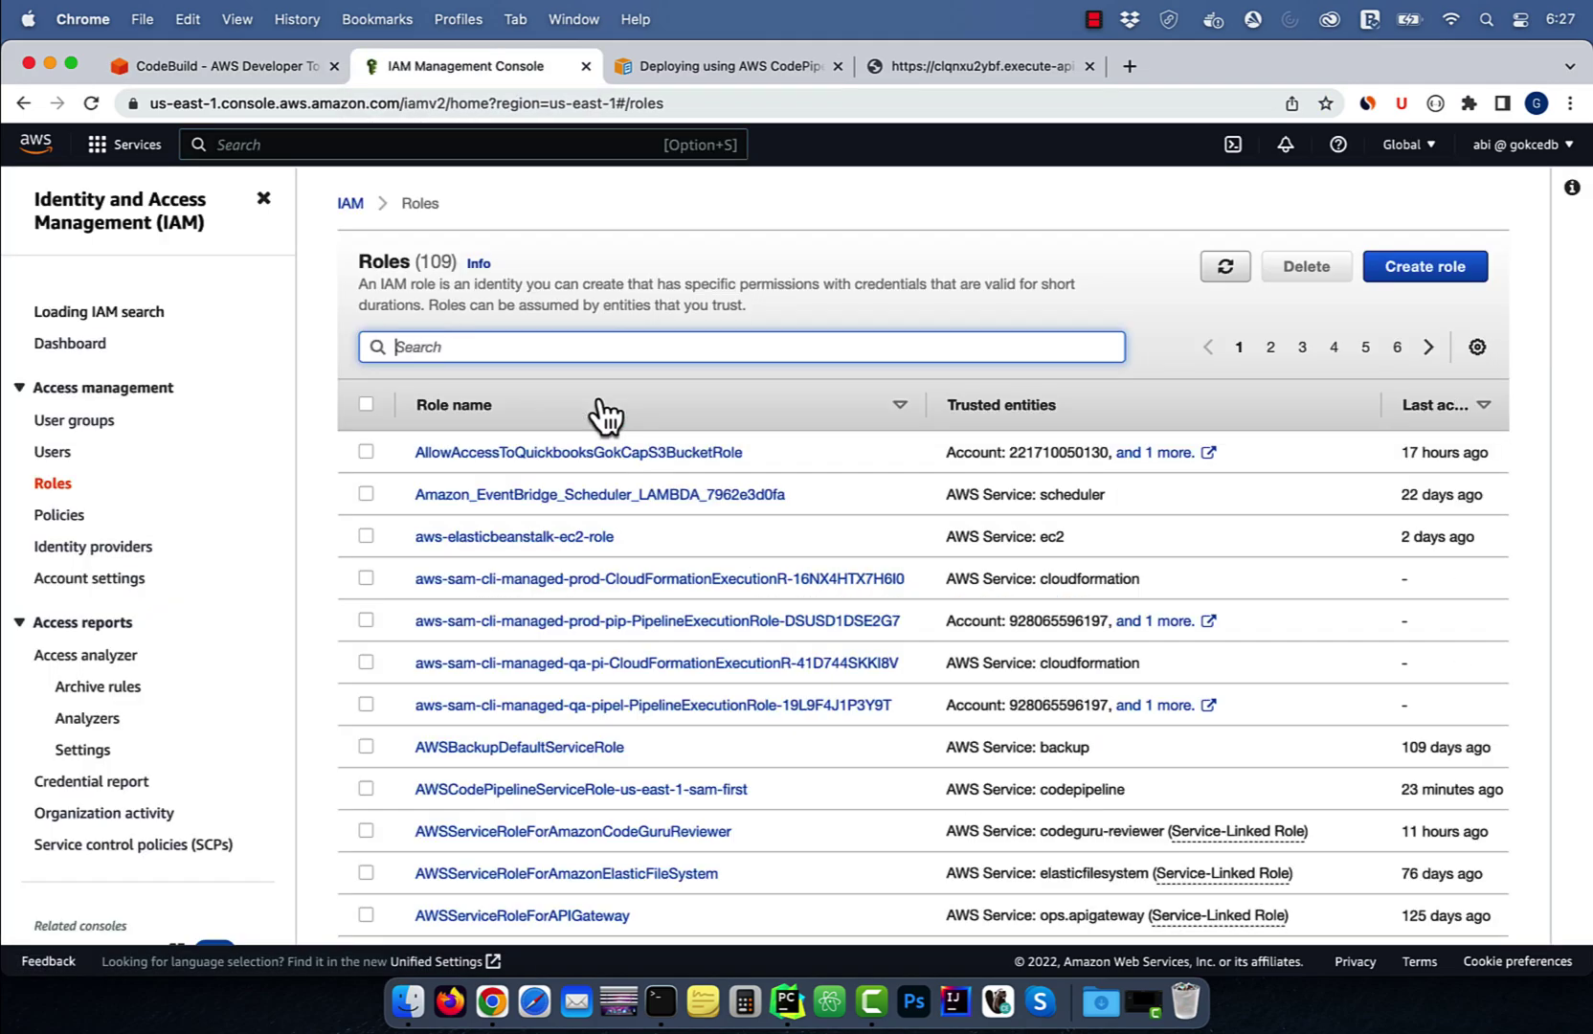
click(555, 347)
text(codebuild-my-sam-build-project-service-role)
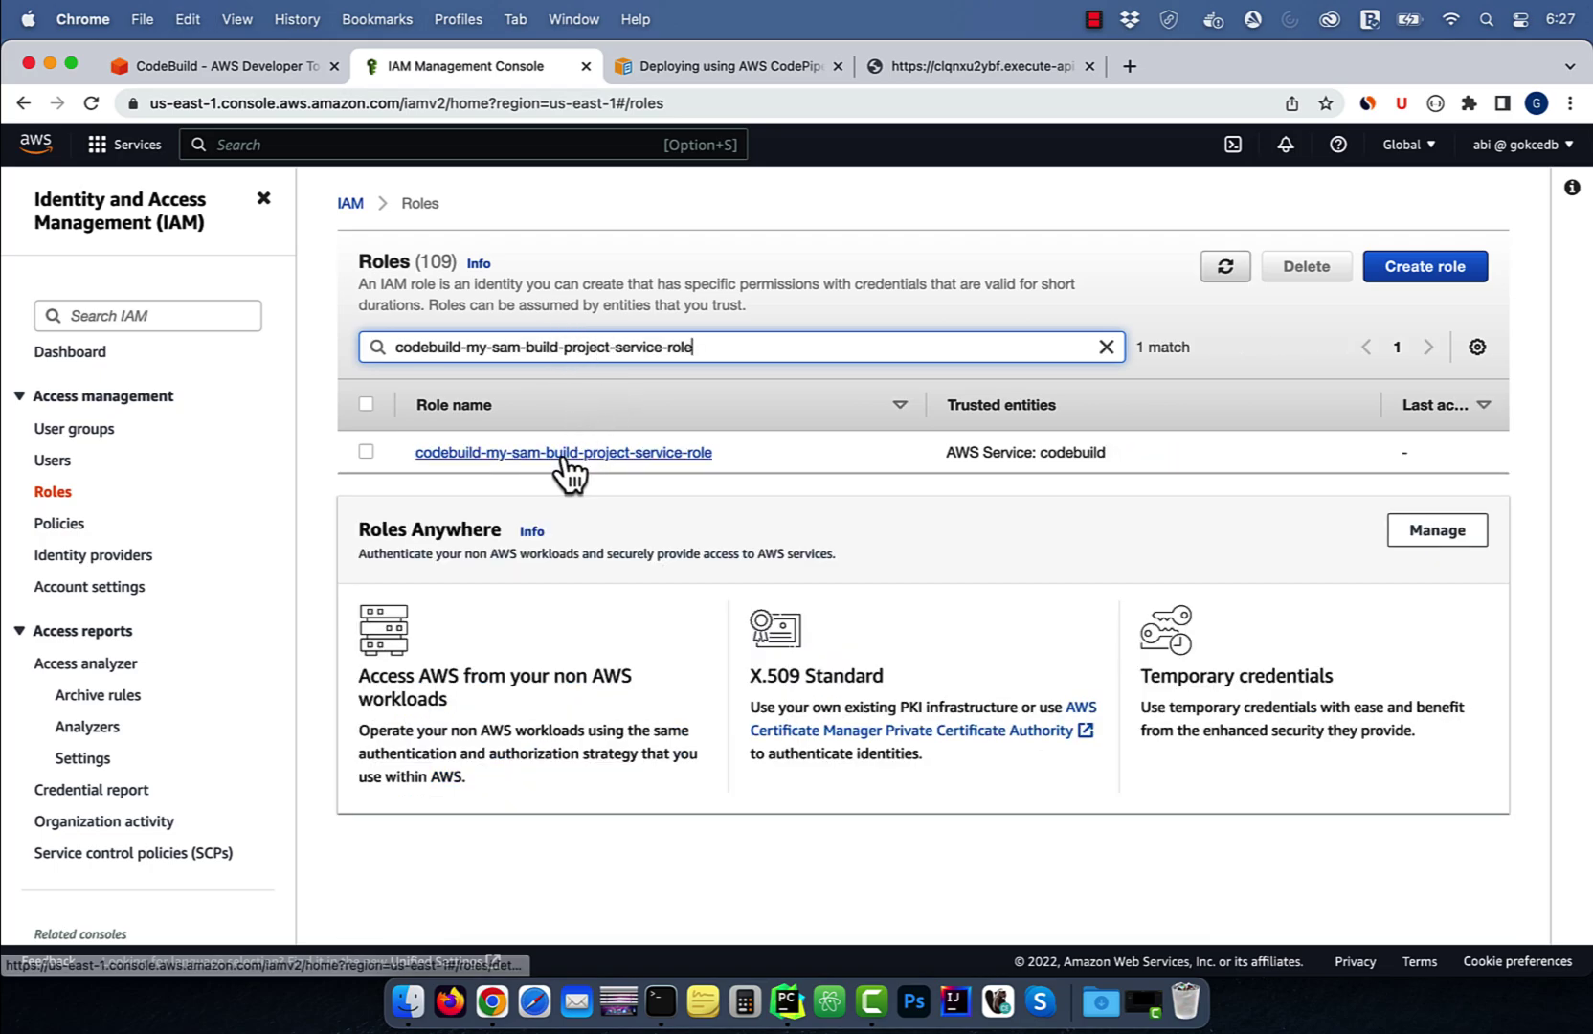
Attach the six full-access policies to the CodeBuild service role, then start a build
click(567, 452)
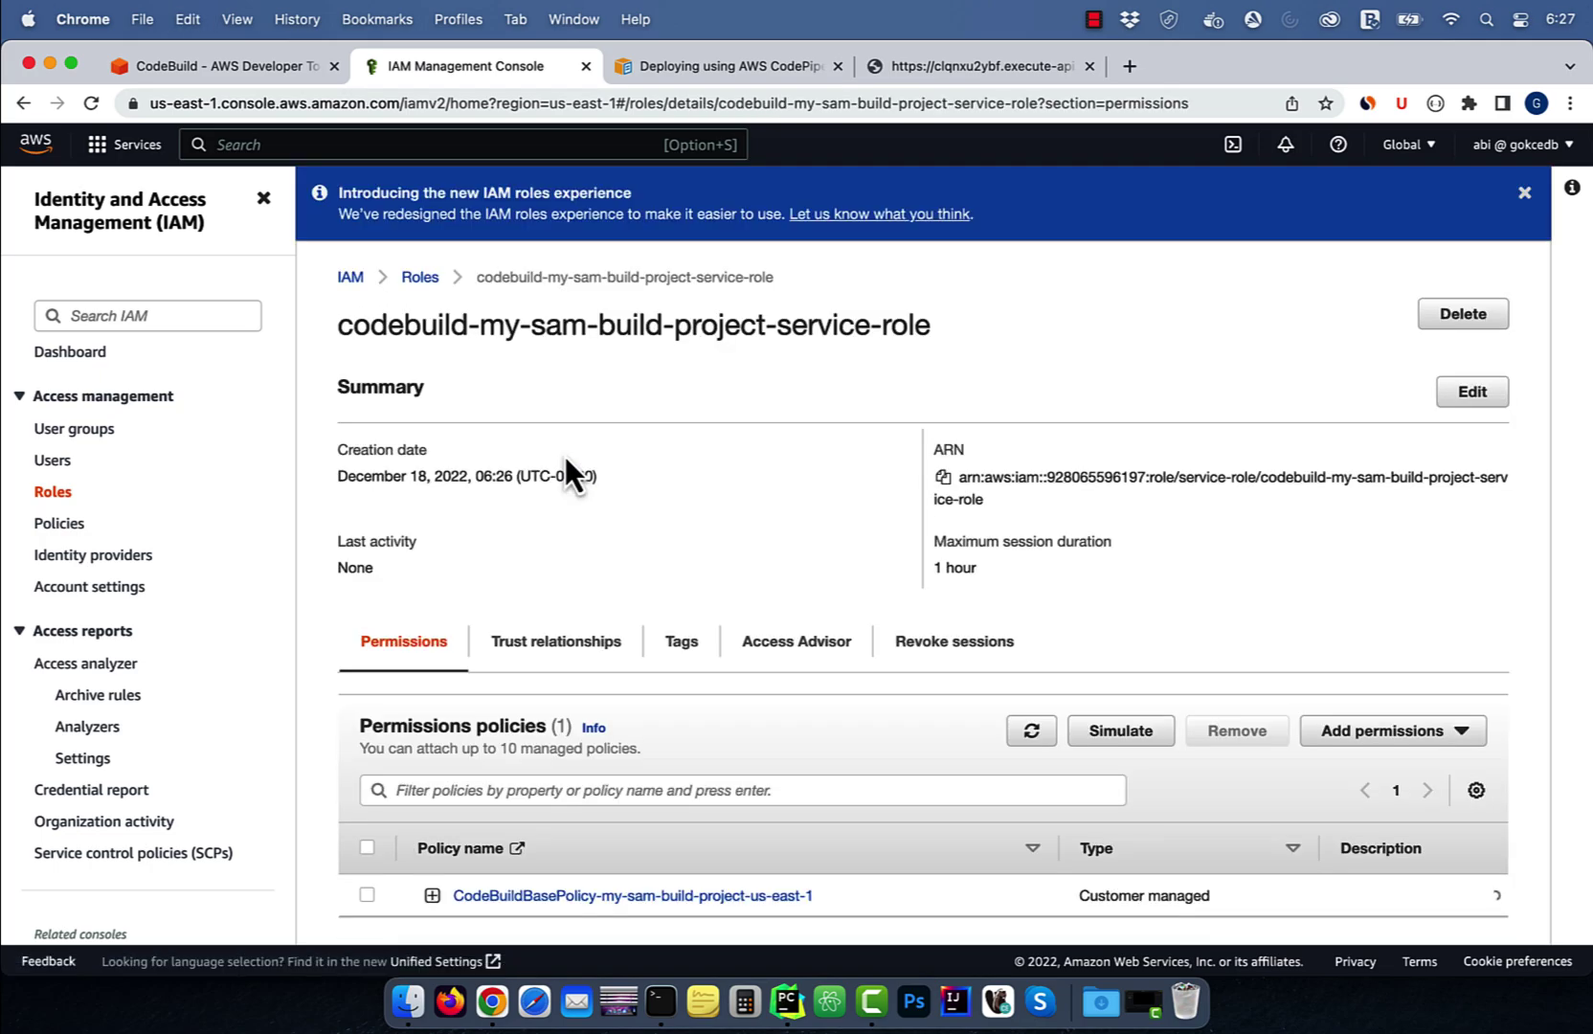
scroll(564, 475, down, 3)
scroll(565, 475, down, 2)
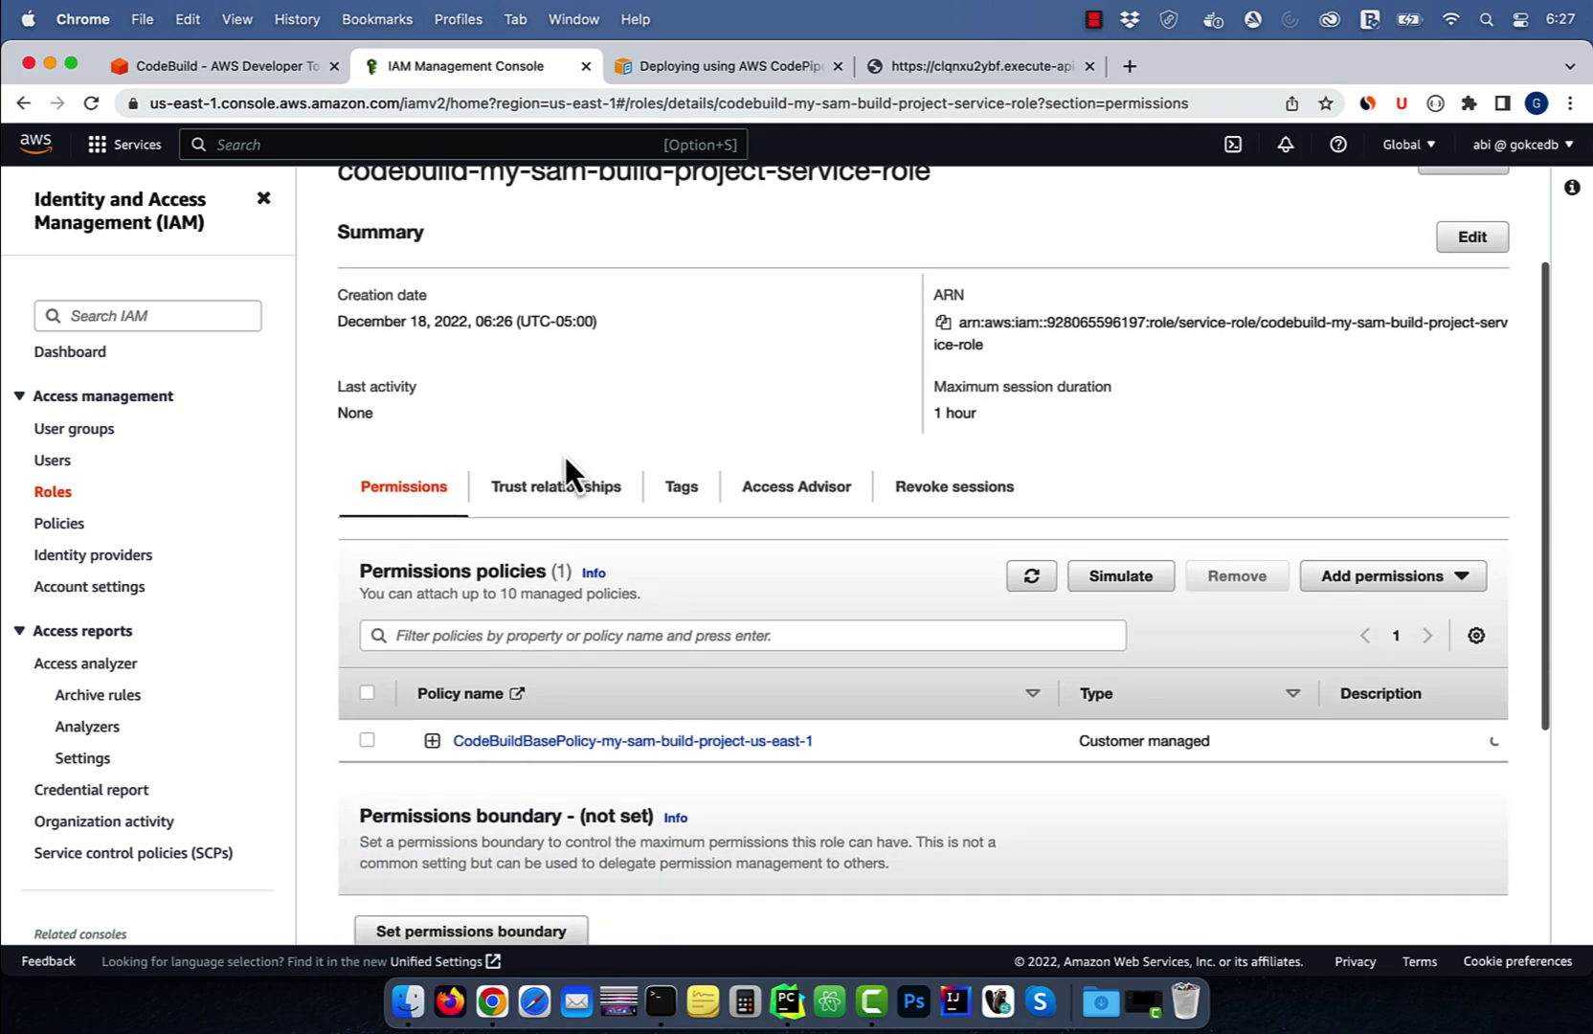
click(1463, 576)
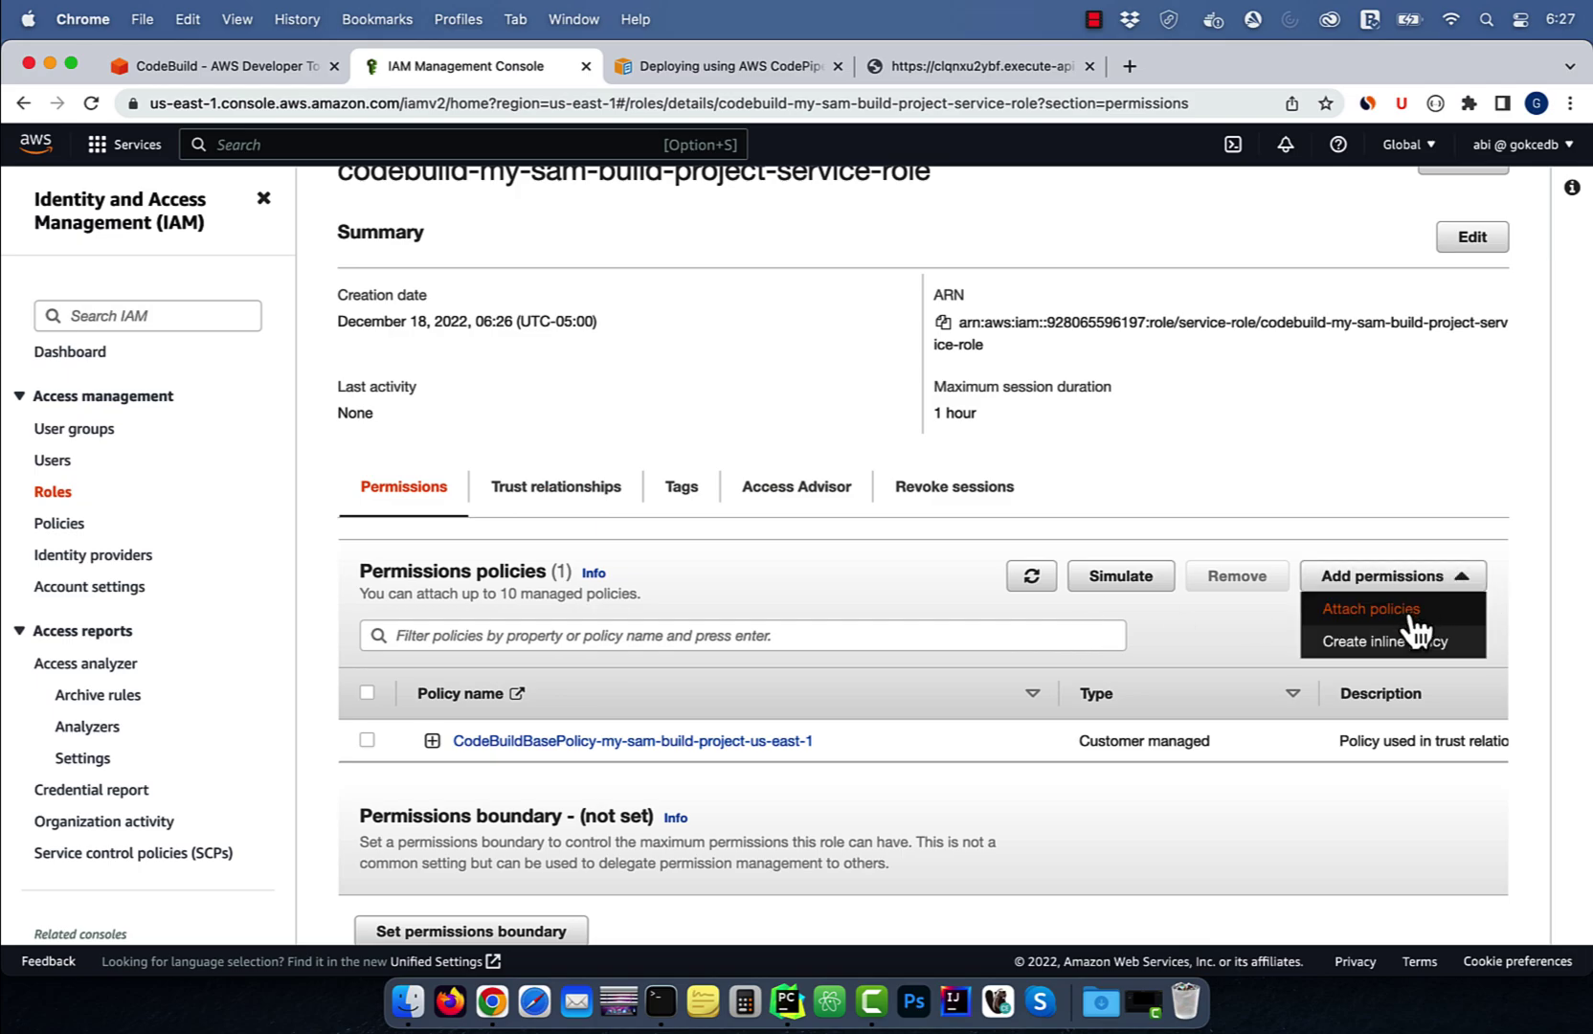
click(1371, 608)
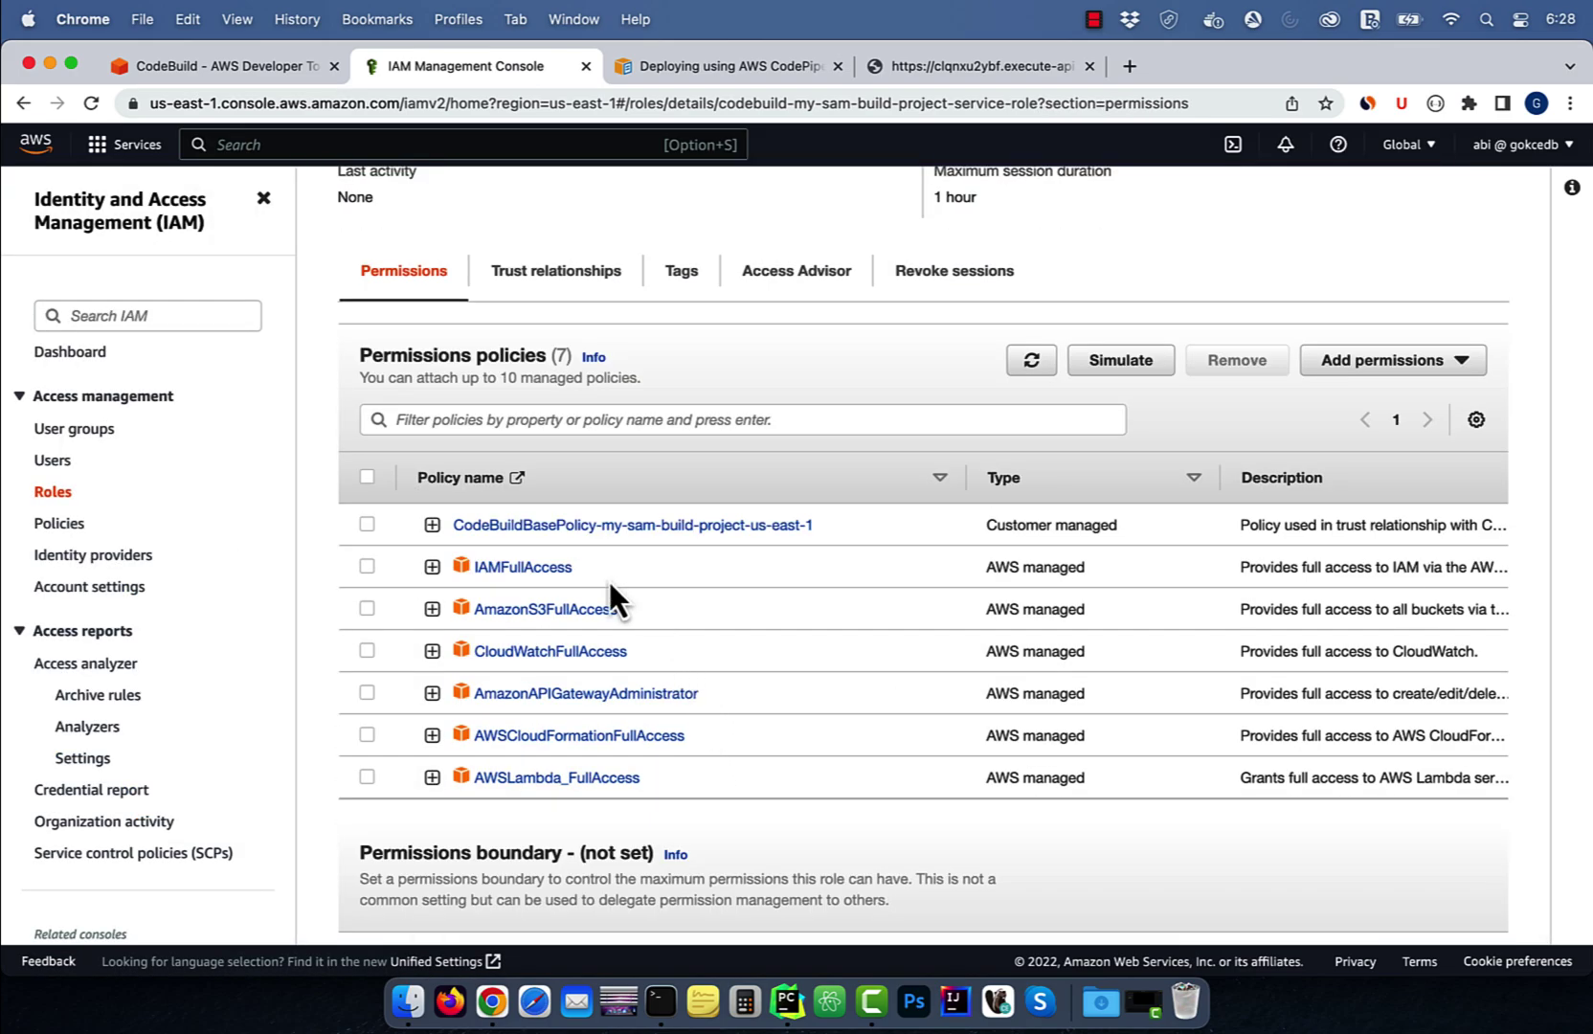
scroll(609, 582, down, 4)
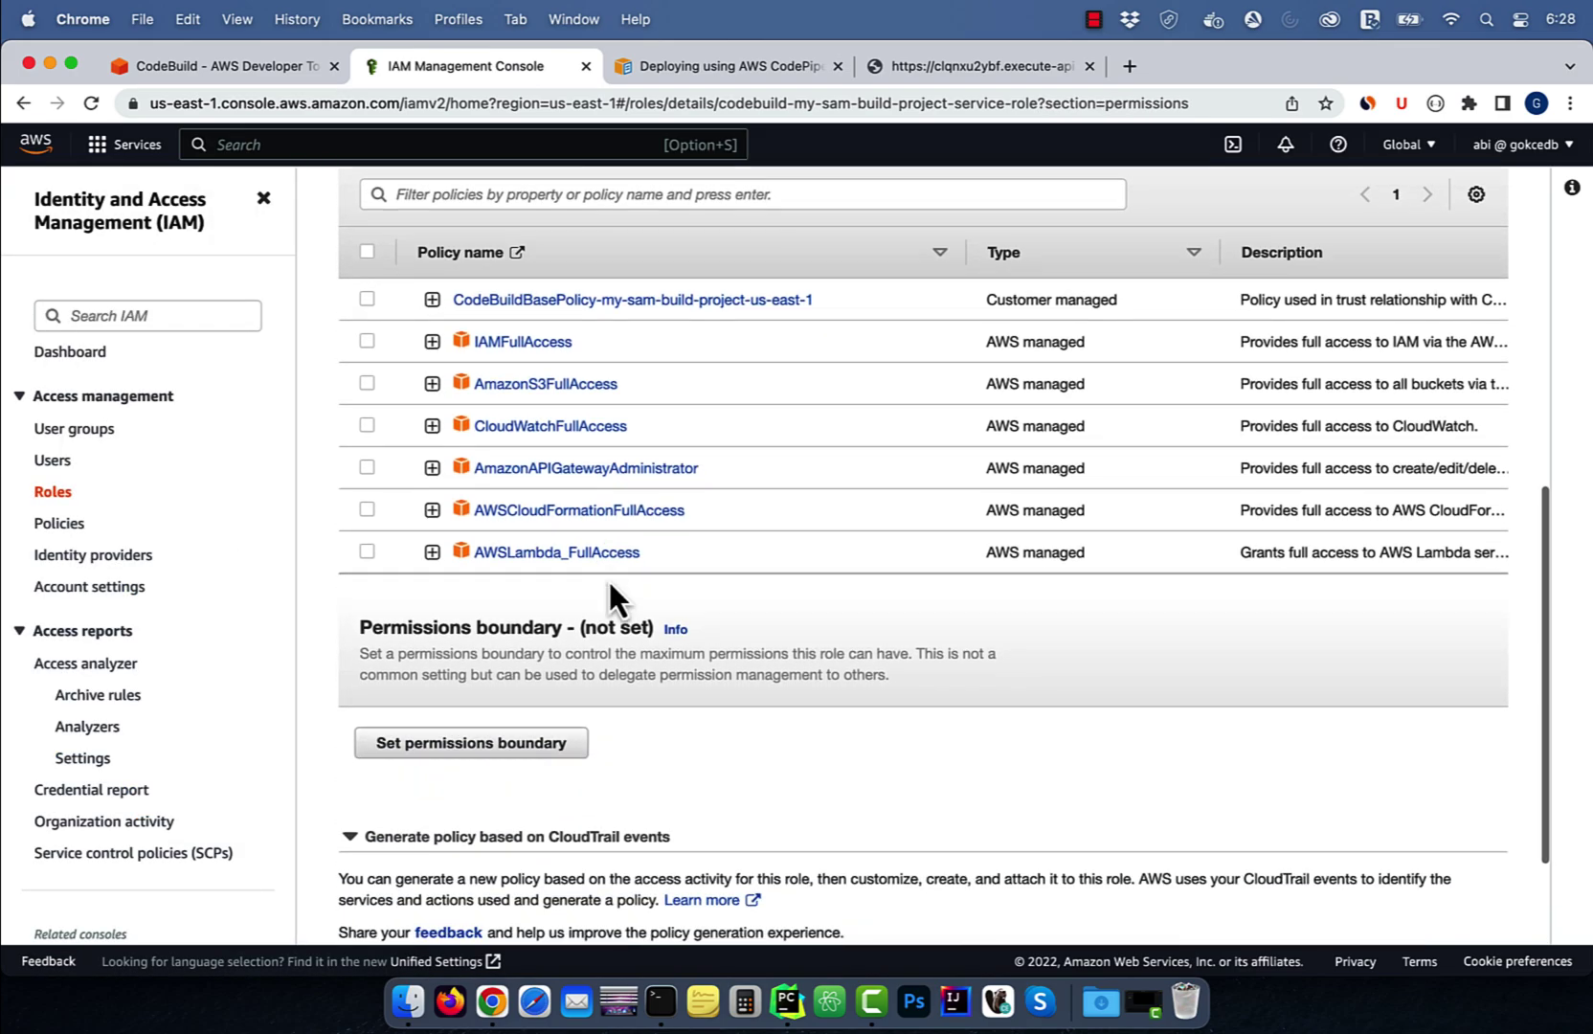
click(221, 66)
click(1187, 334)
Tail build #1's logs until it succeeds, then close the logs
click(1435, 794)
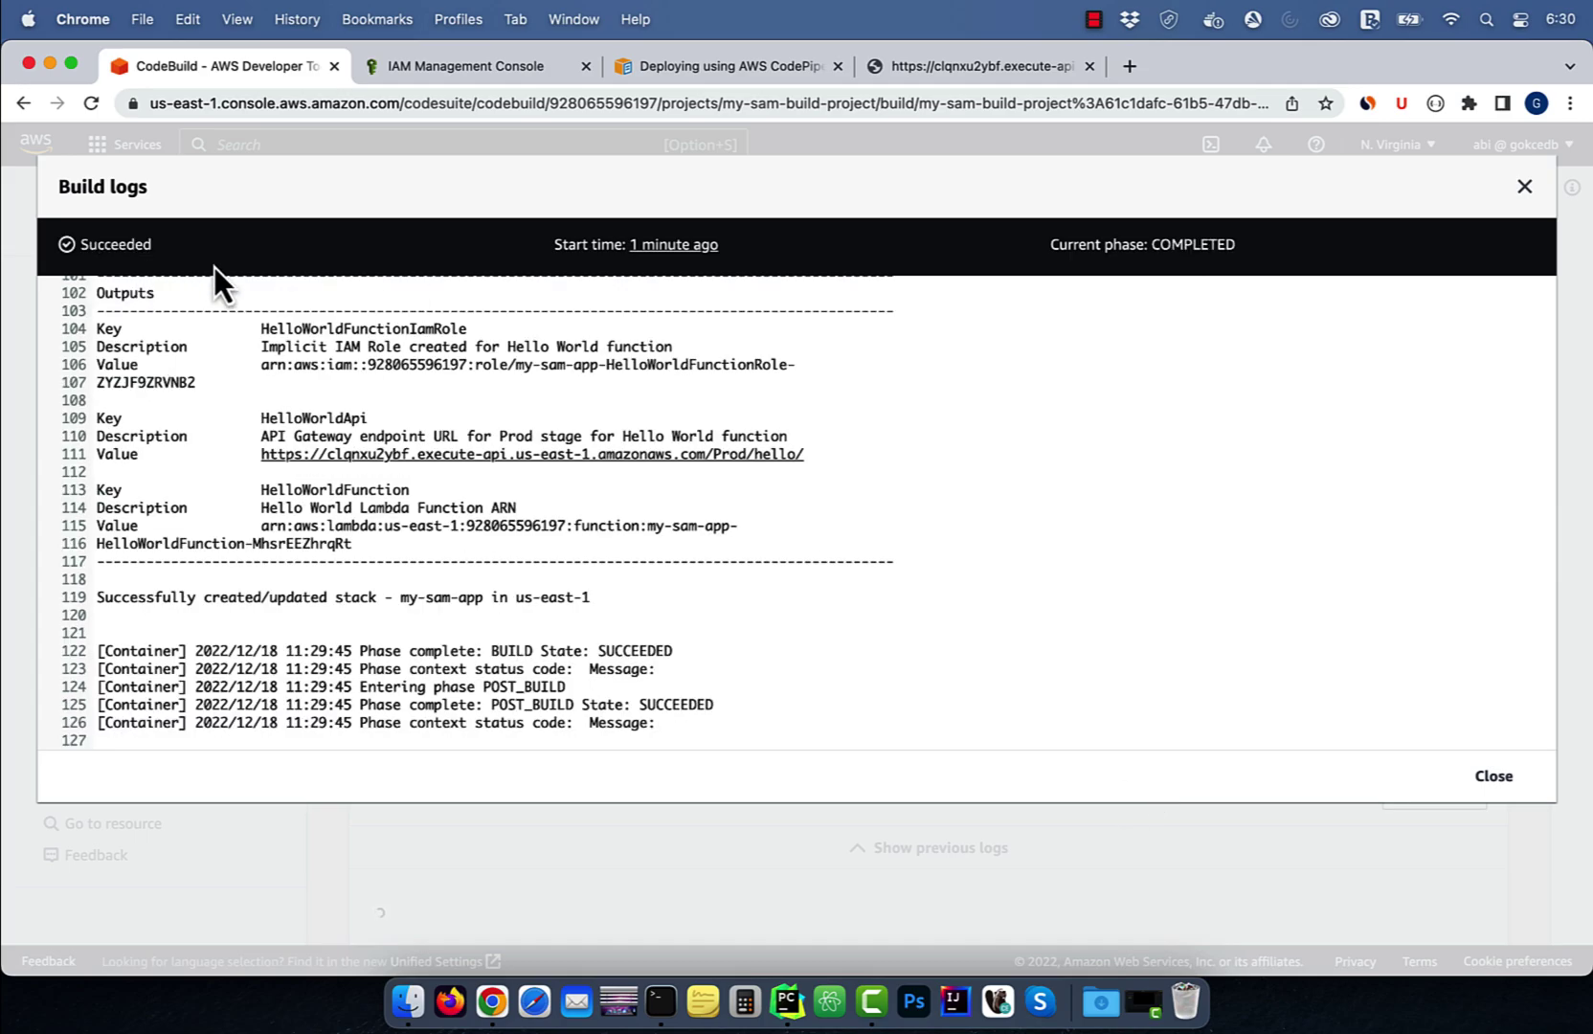
click(1524, 187)
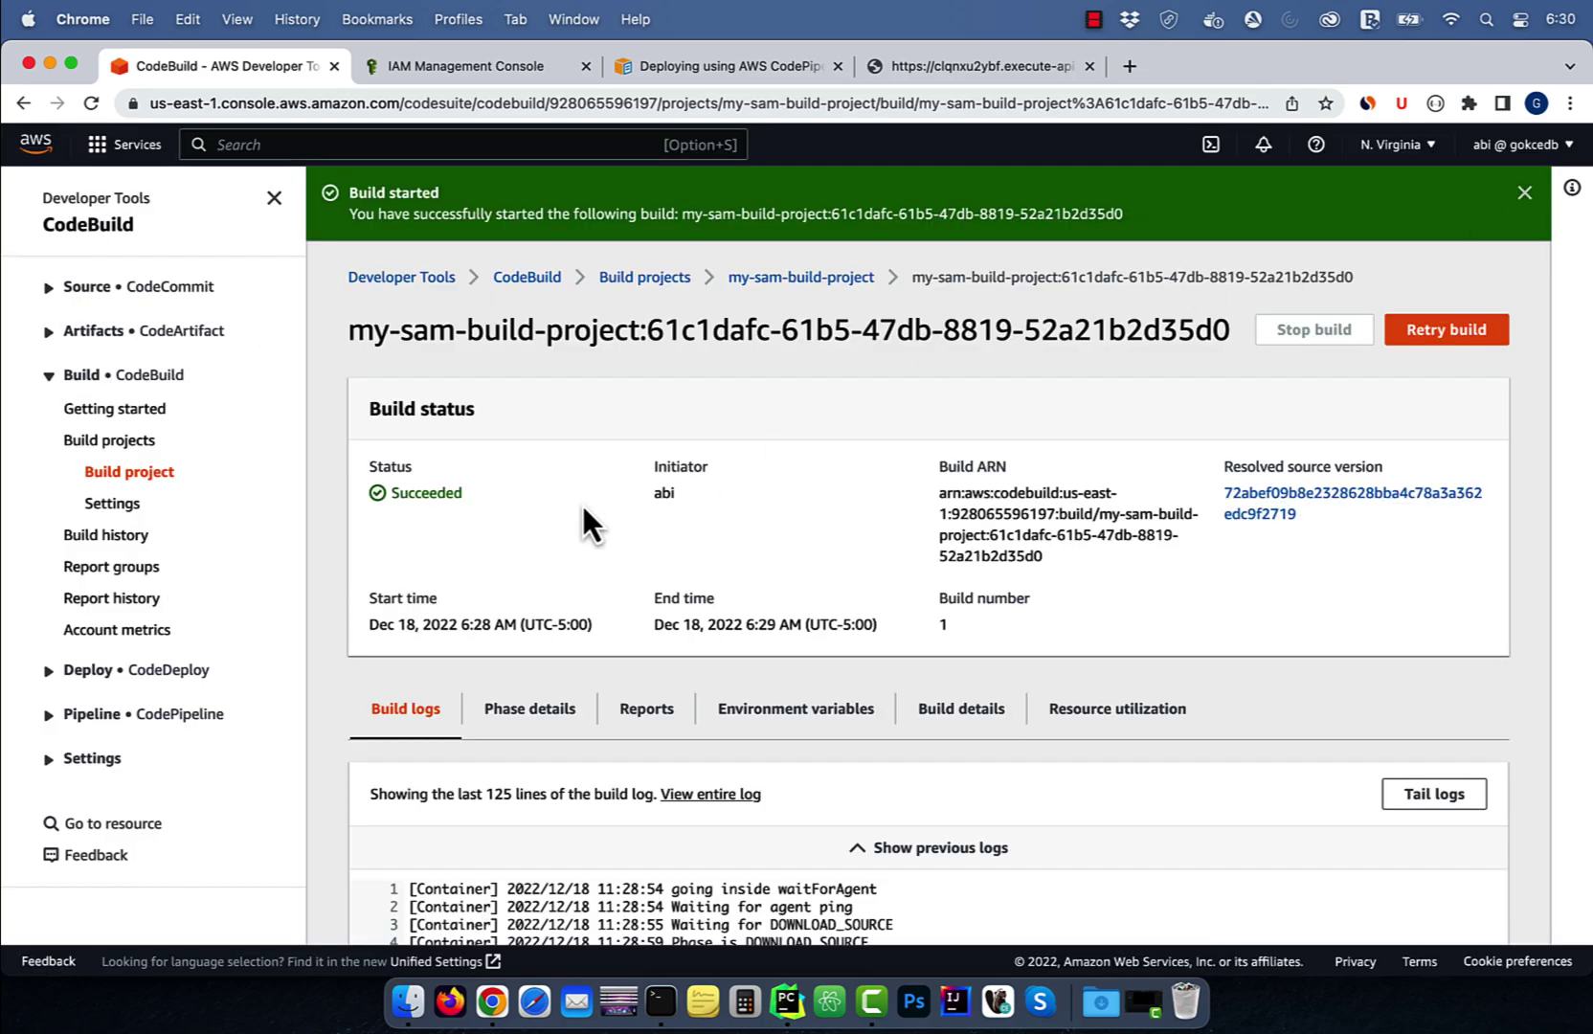
Start a new pipeline named my-sam-pipeline
click(91, 714)
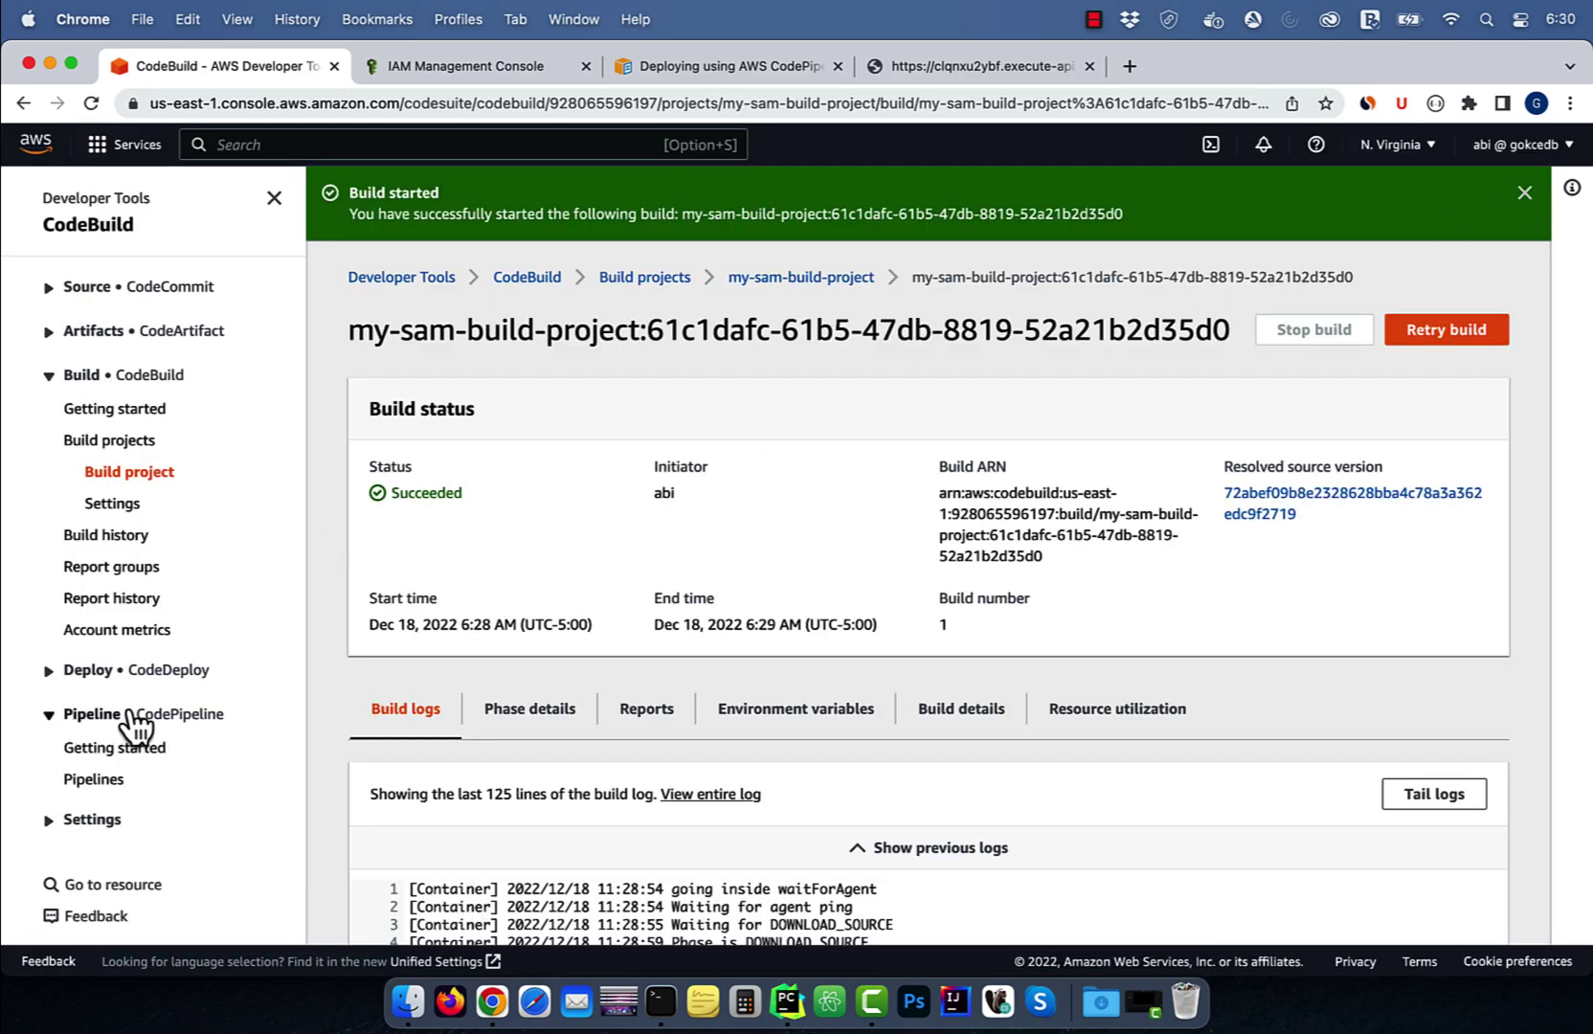
click(95, 778)
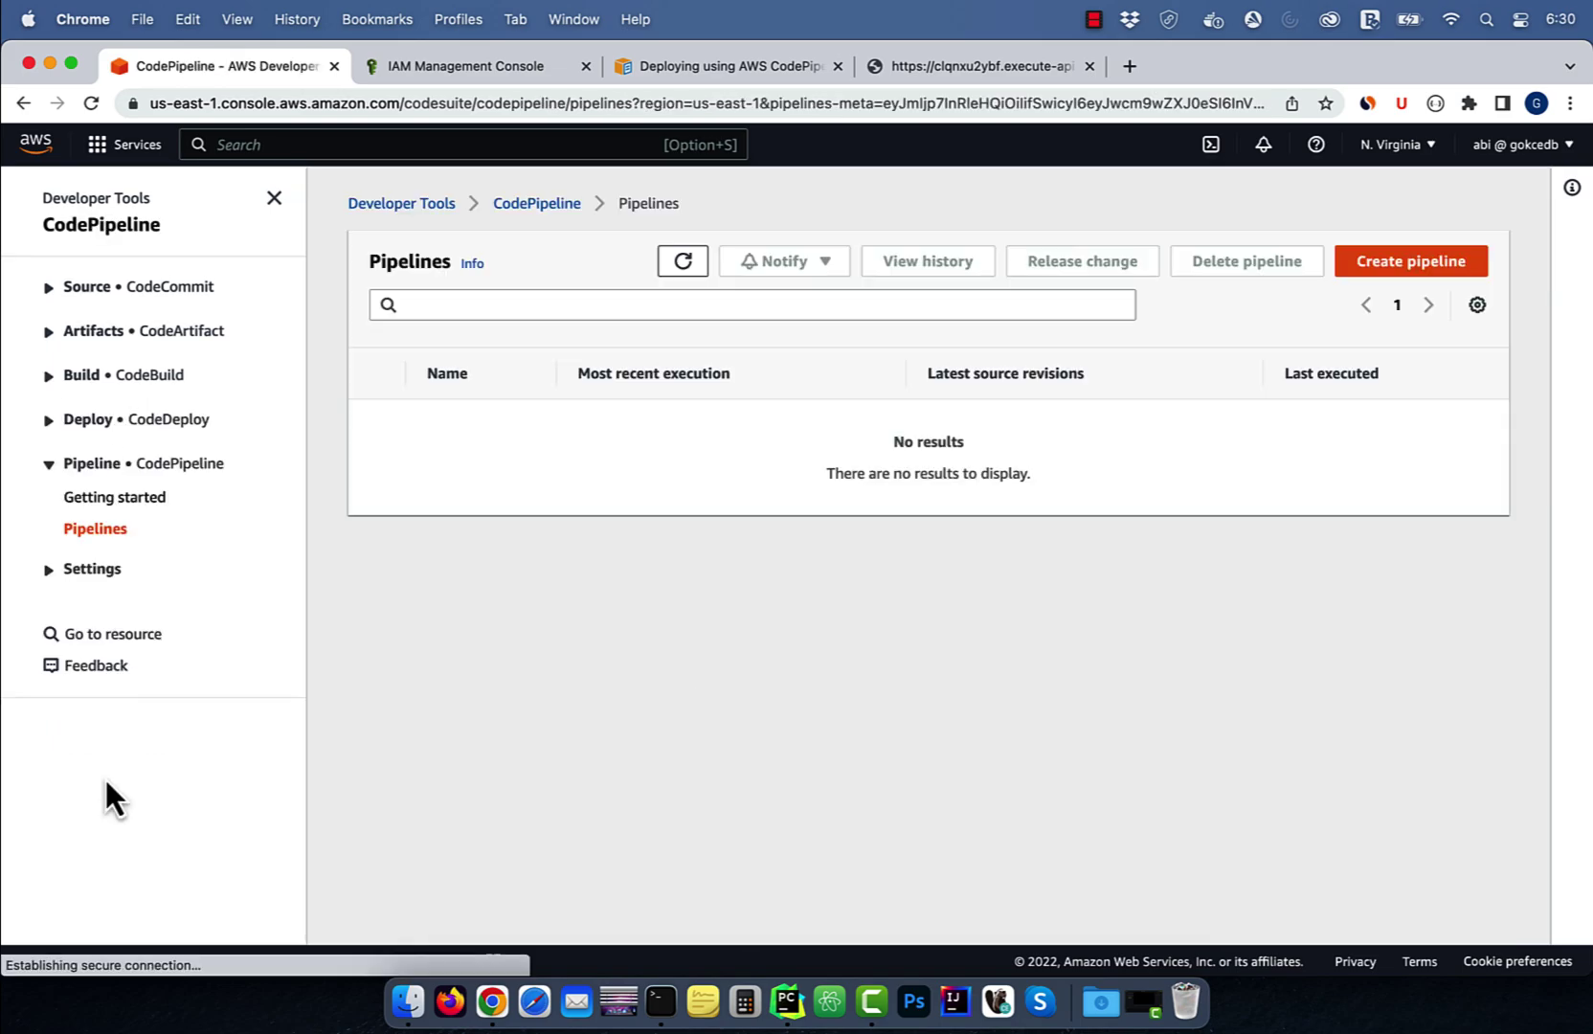
click(1404, 265)
click(491, 433)
text(my-sam-pipeline)
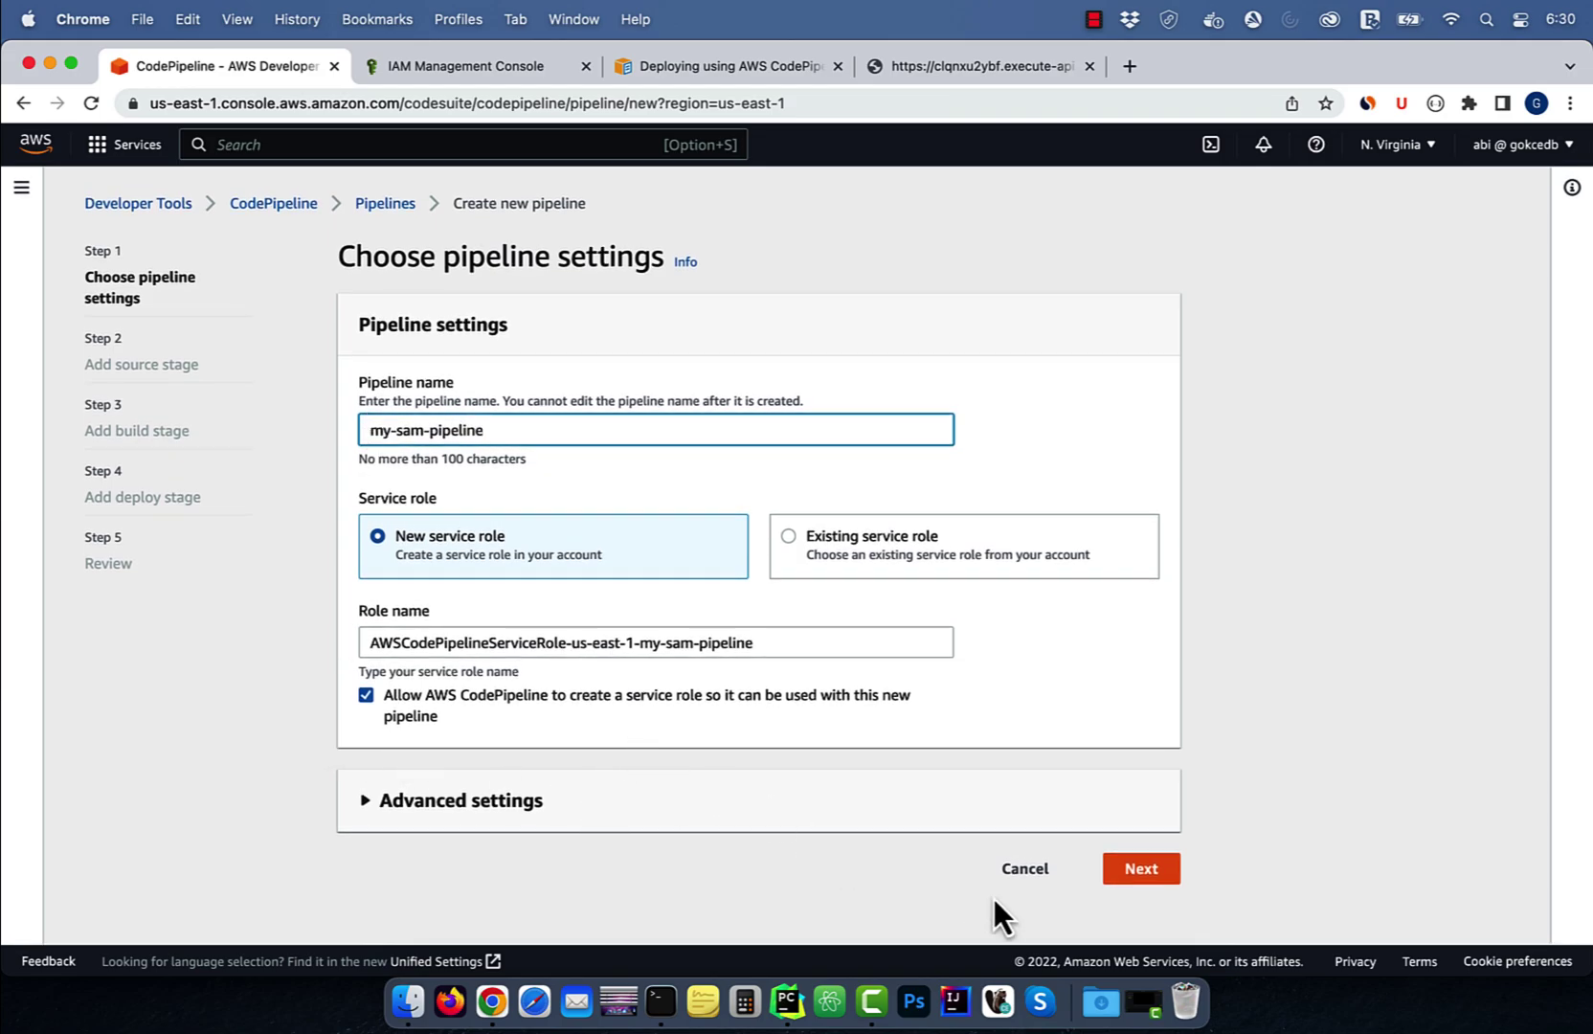
Set the source stage to CodeCommit repository my-sam-repo on branch master
click(1141, 868)
click(656, 430)
click(431, 493)
click(485, 524)
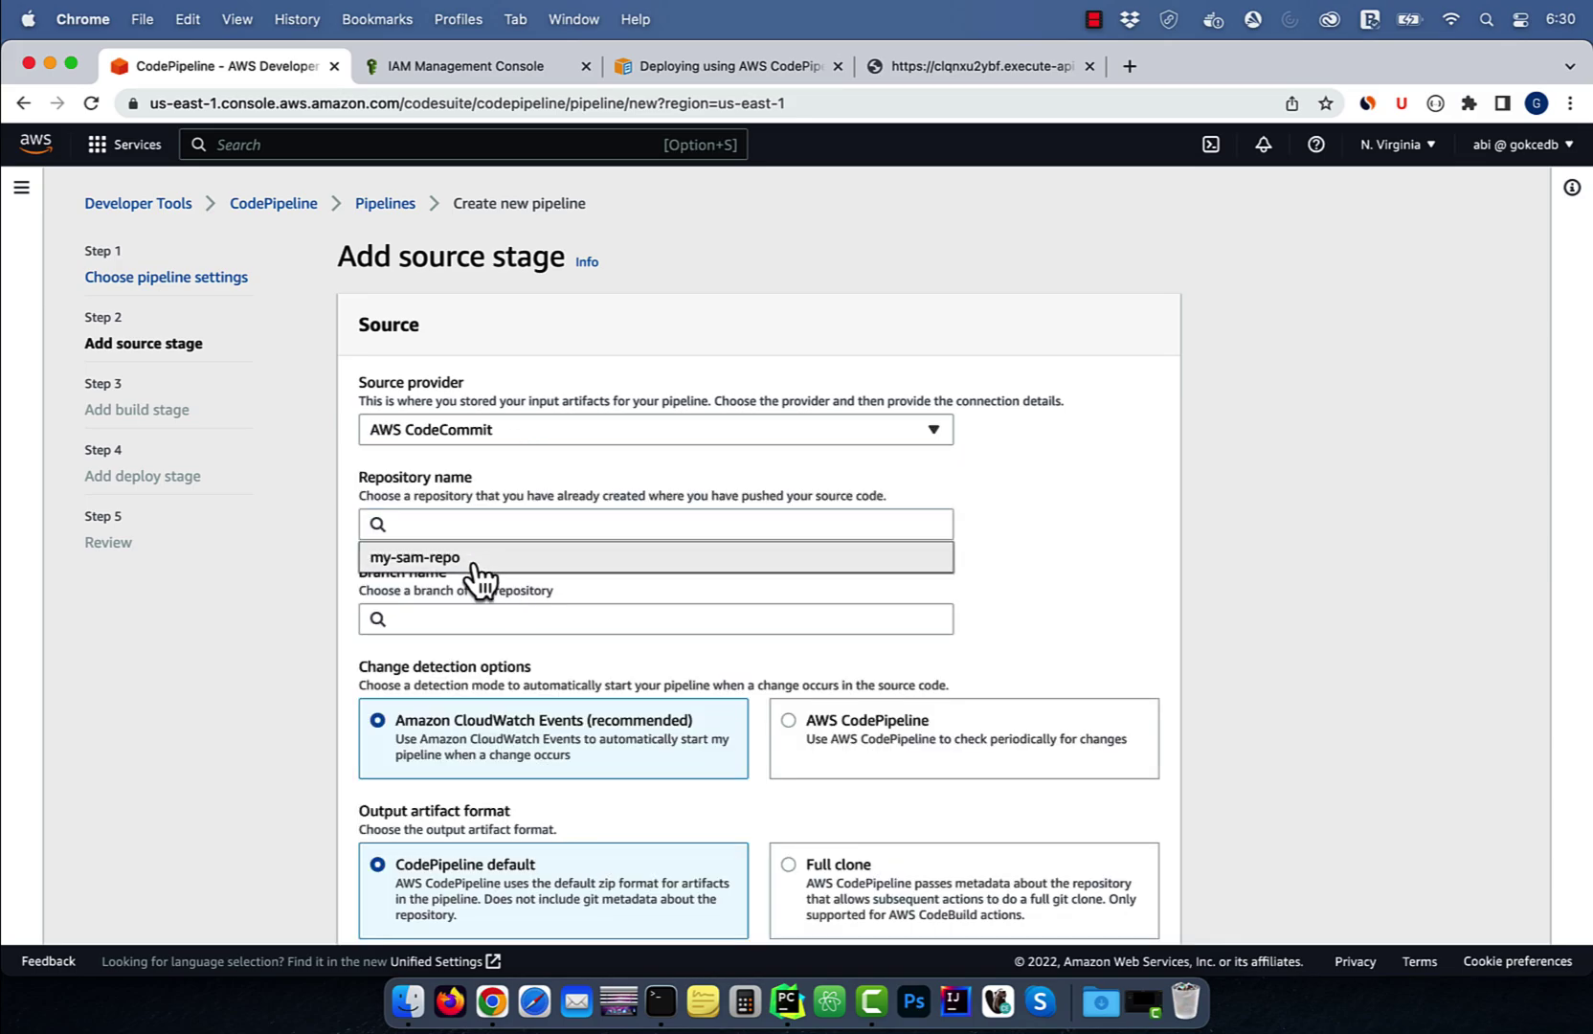
click(479, 559)
click(473, 619)
click(468, 652)
scroll(294, 703, down, 3)
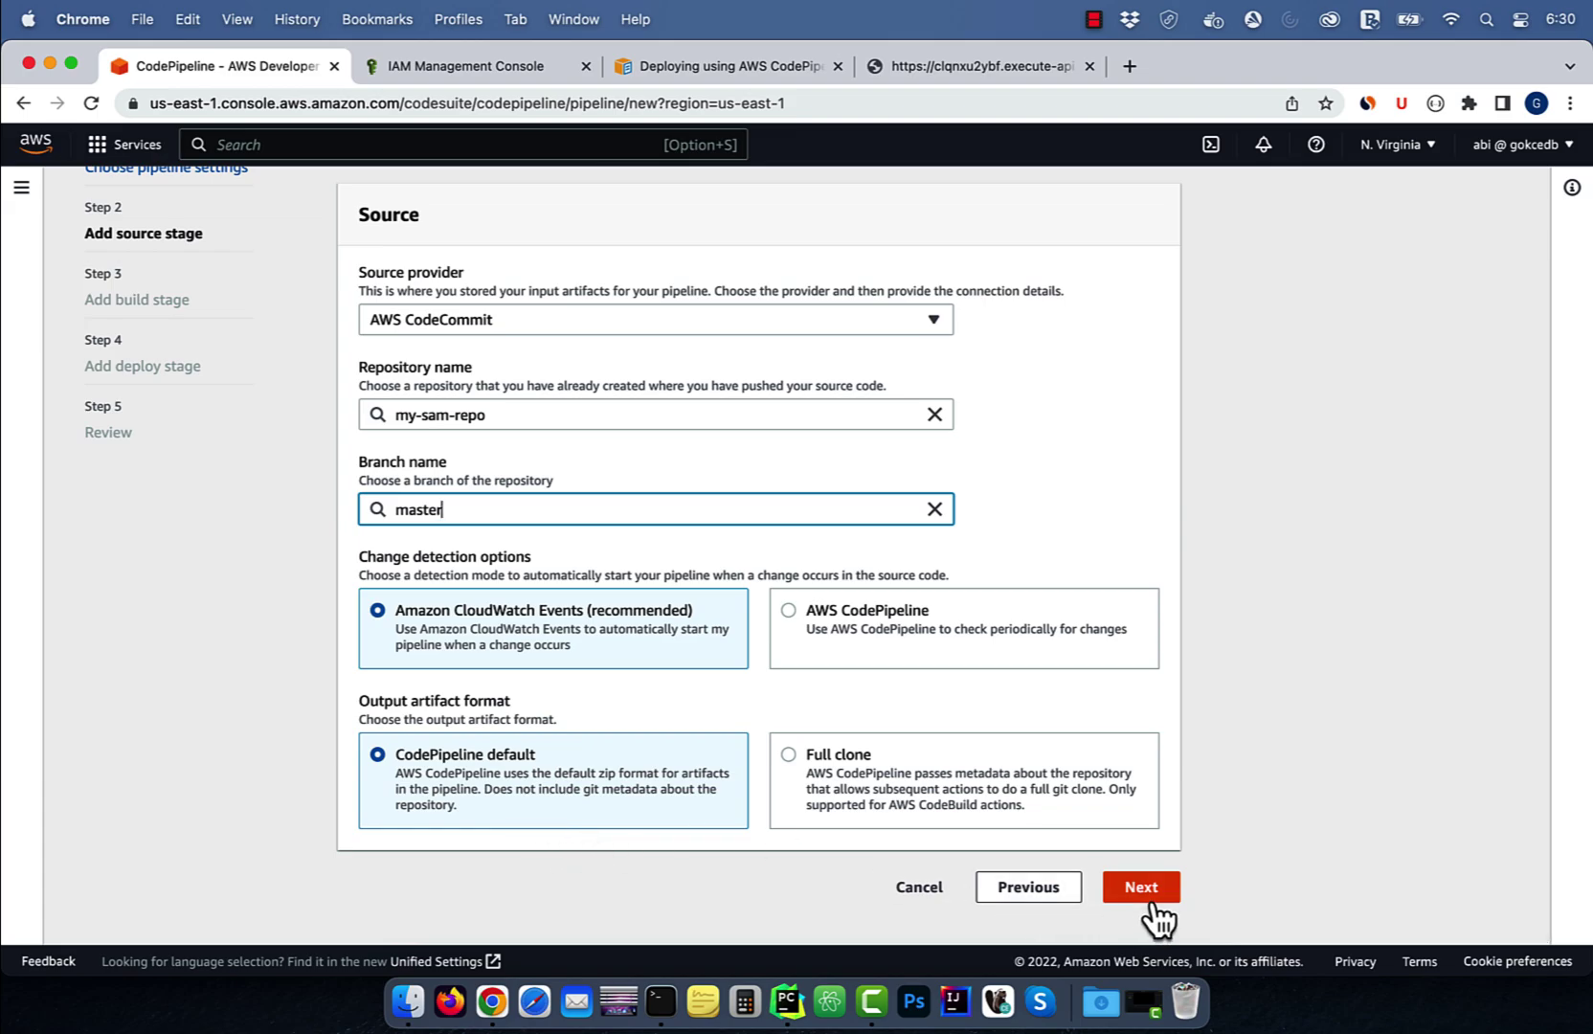
Set the build stage to CodeBuild with project my-sam-build-project
click(1142, 887)
click(518, 430)
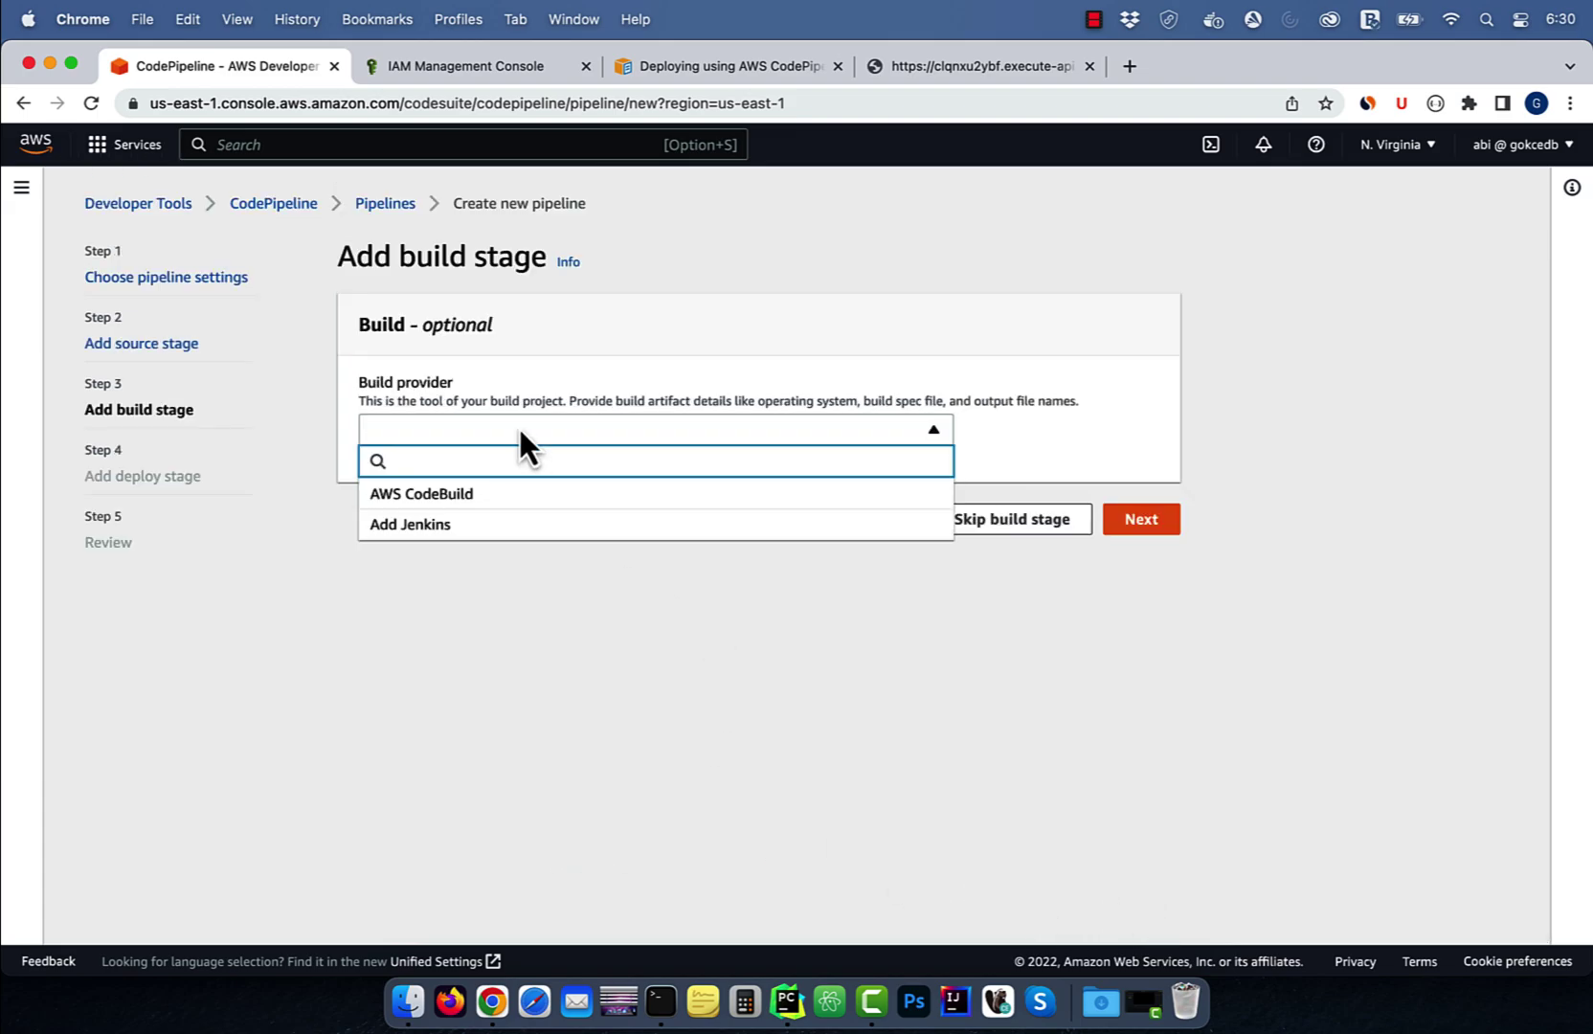
click(498, 493)
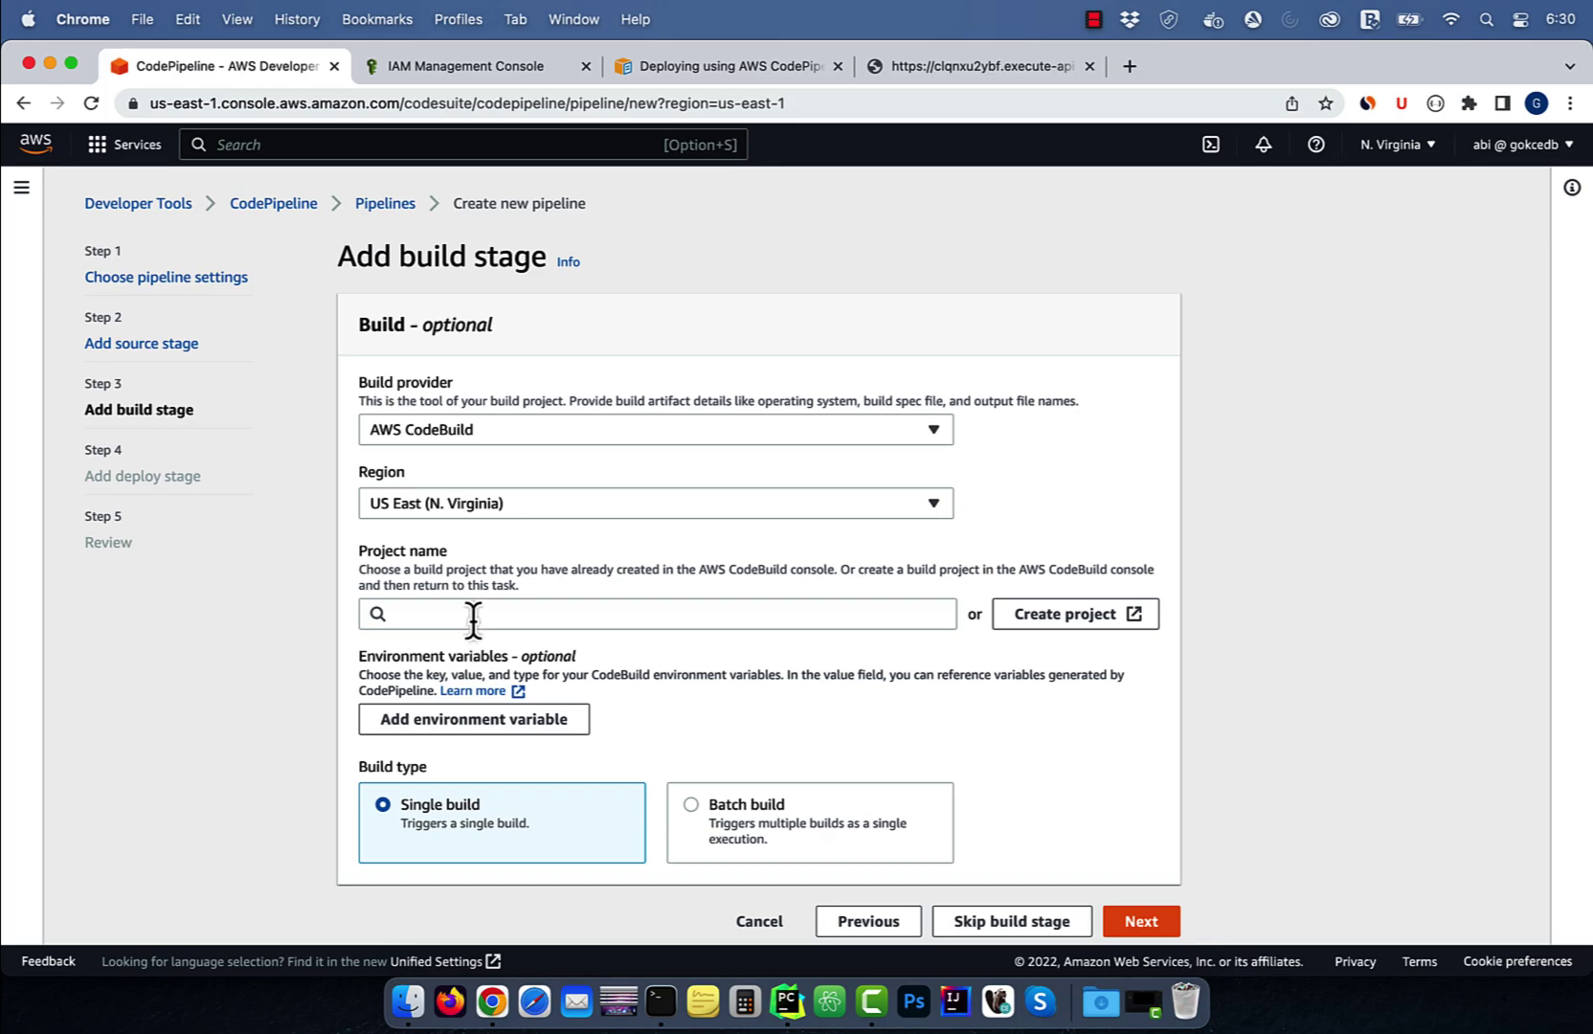
click(473, 613)
click(479, 648)
scroll(298, 710, down, 1)
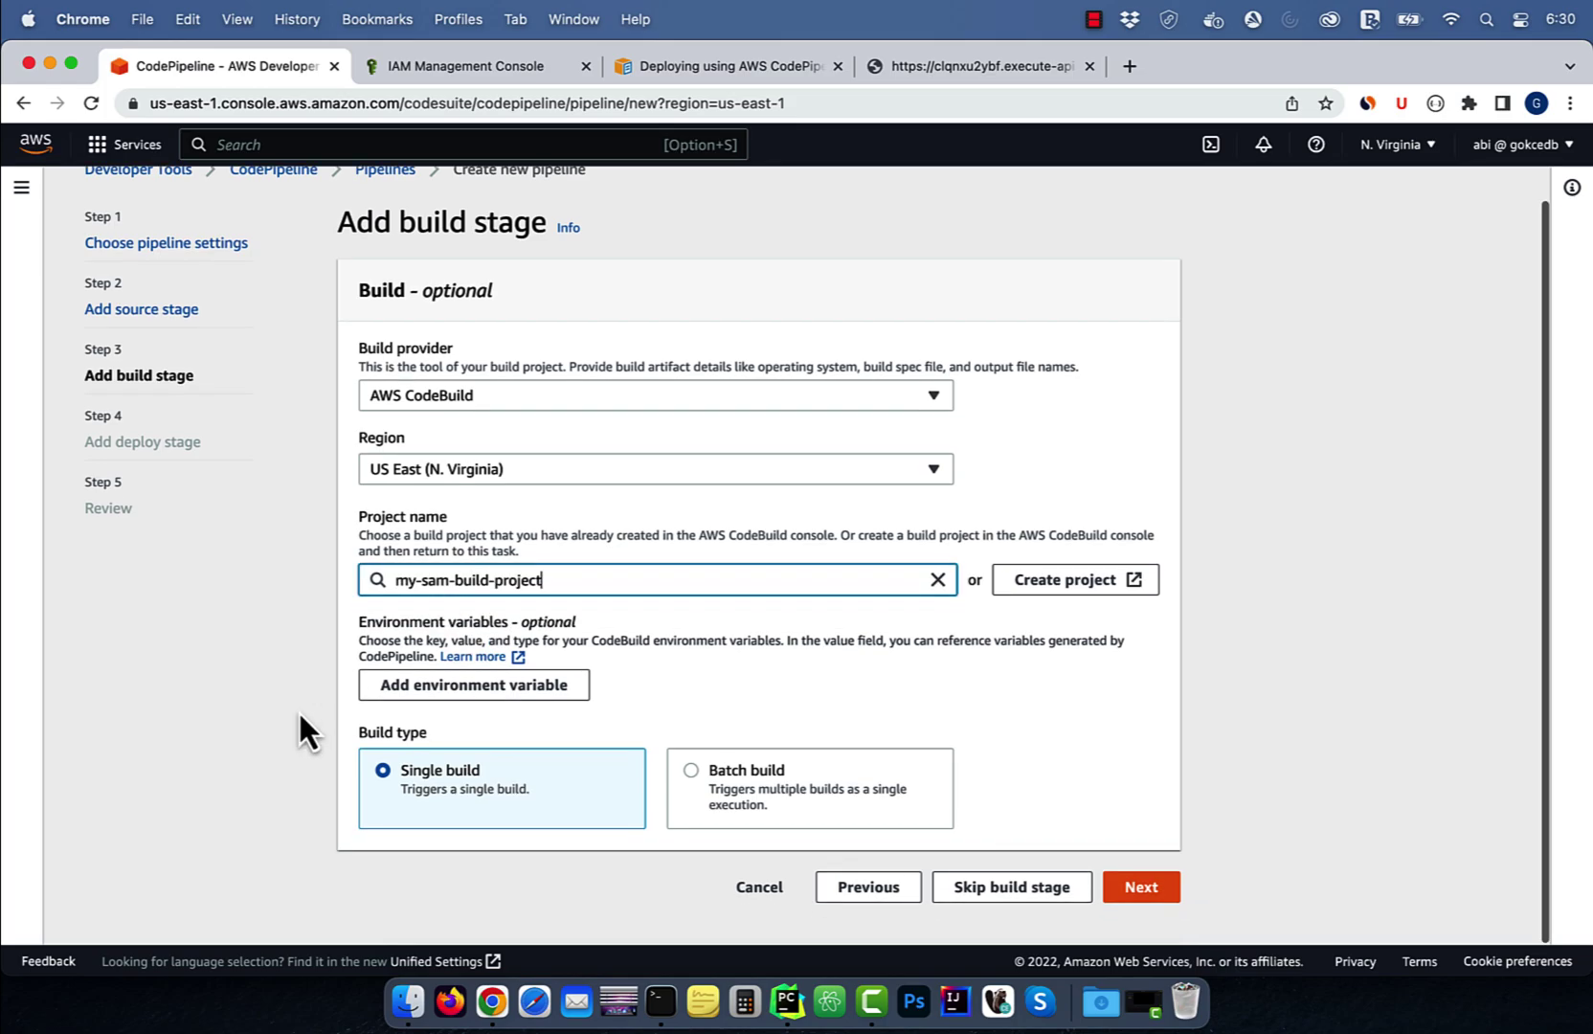
Skip the deploy stage for the pipeline
click(1142, 887)
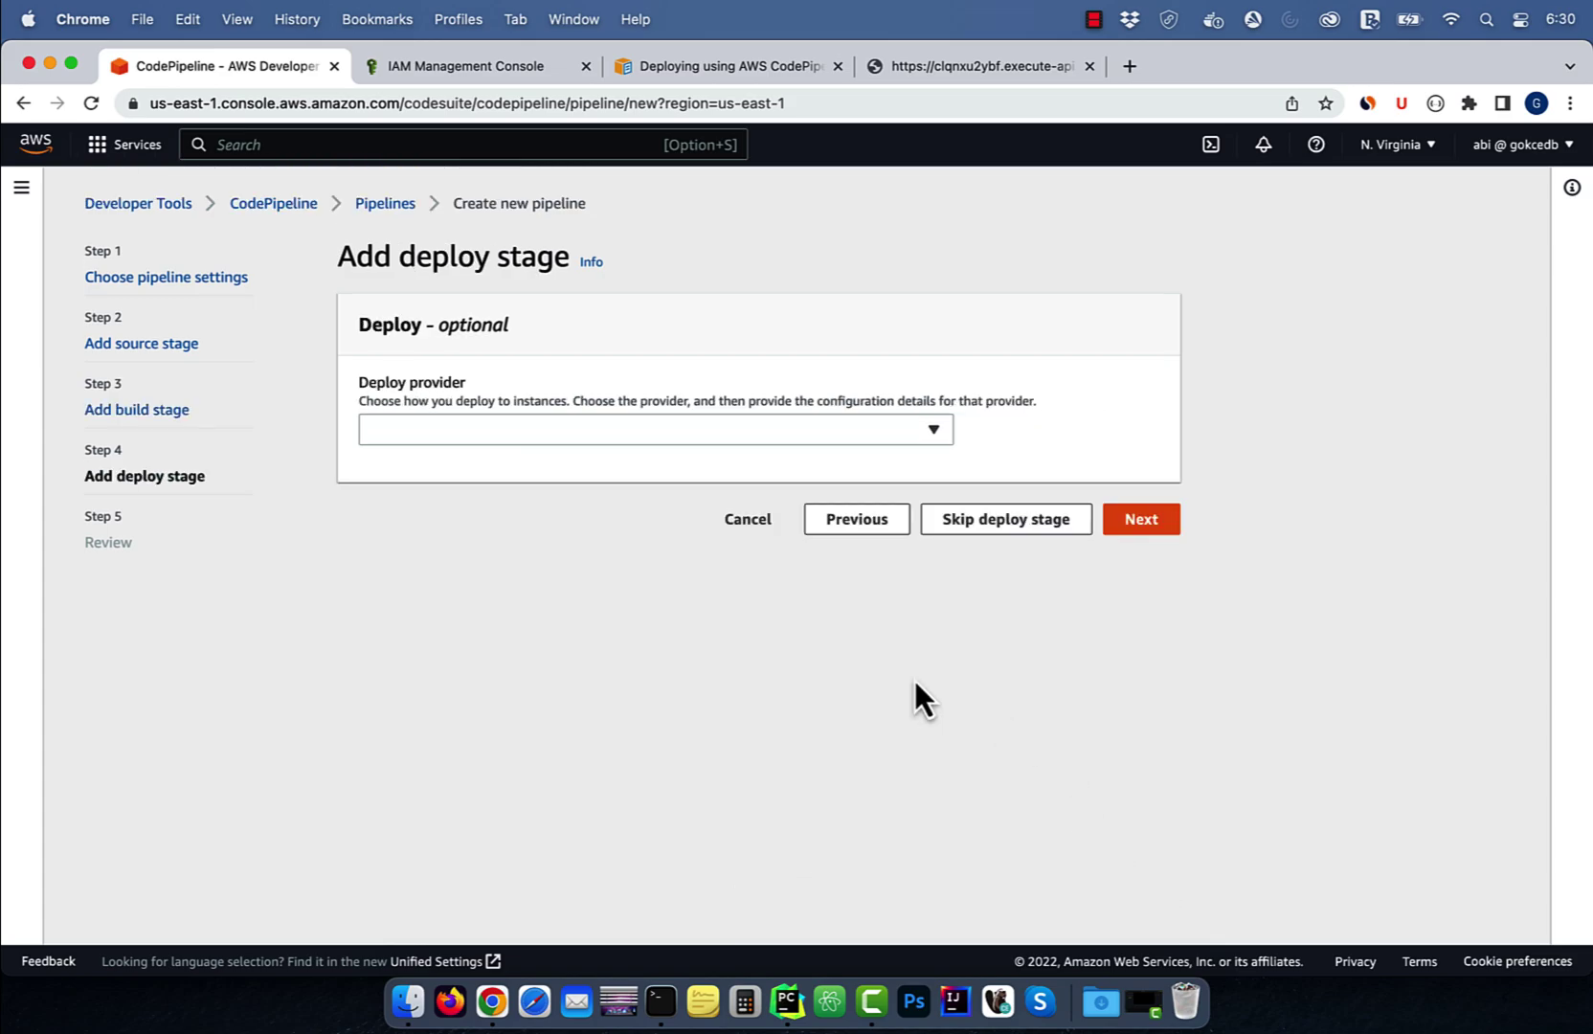
click(1004, 524)
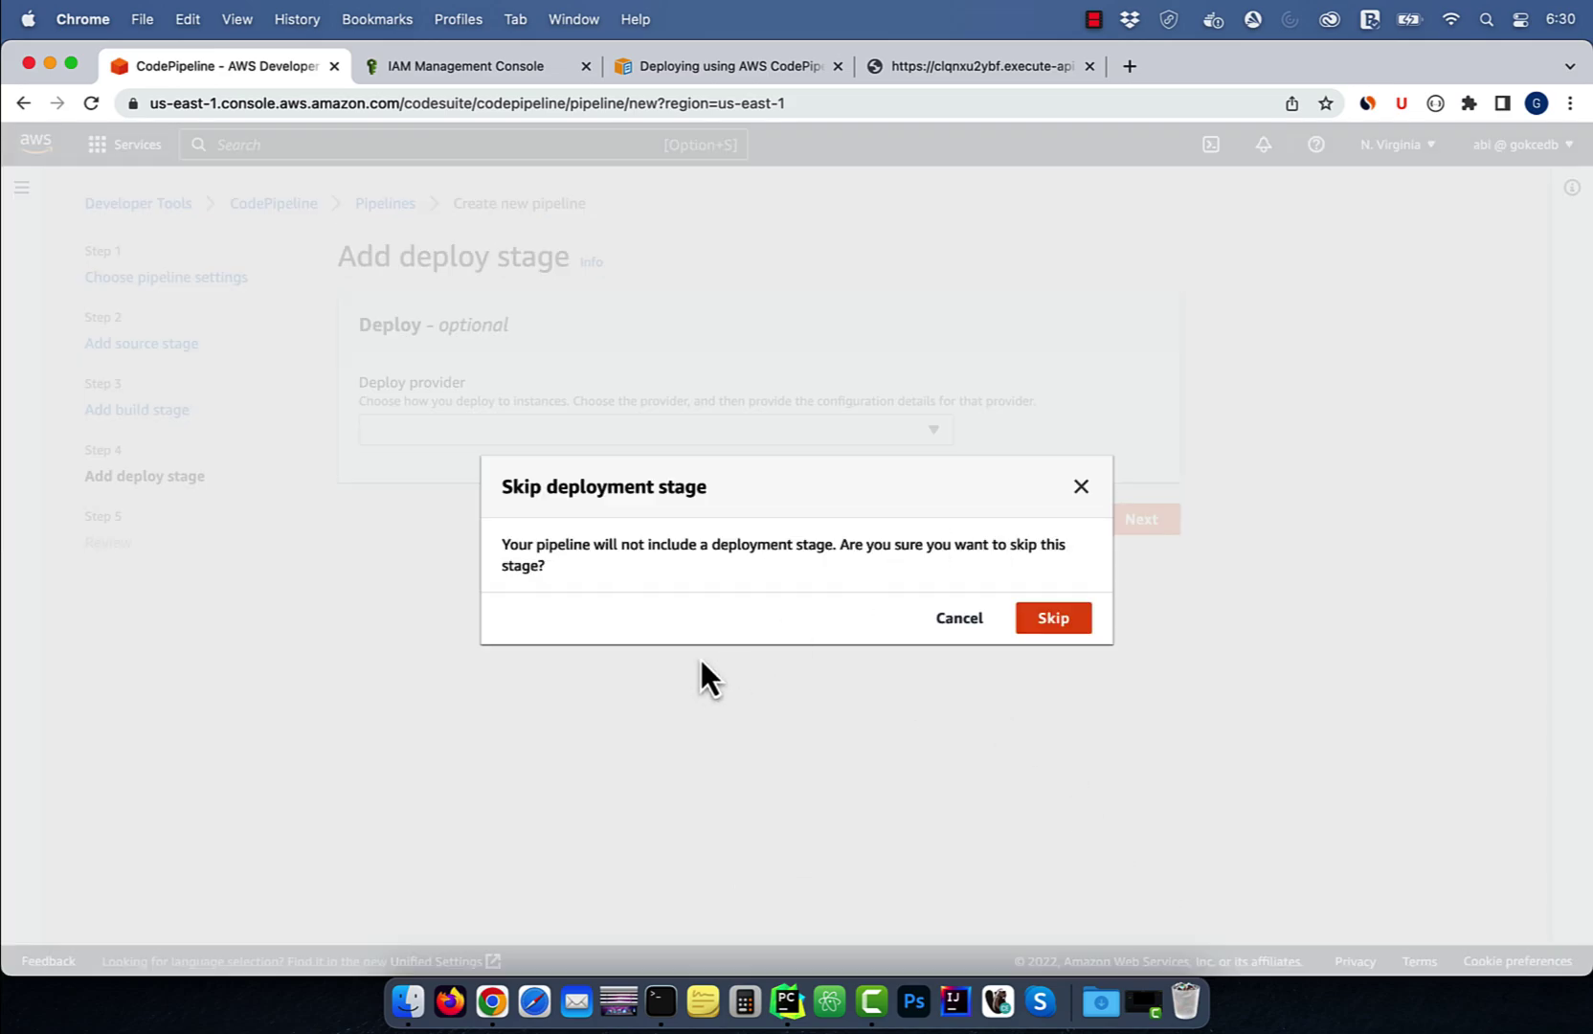
click(1054, 618)
scroll(640, 640, down, 1)
scroll(640, 640, down, 5)
scroll(640, 640, down, 3)
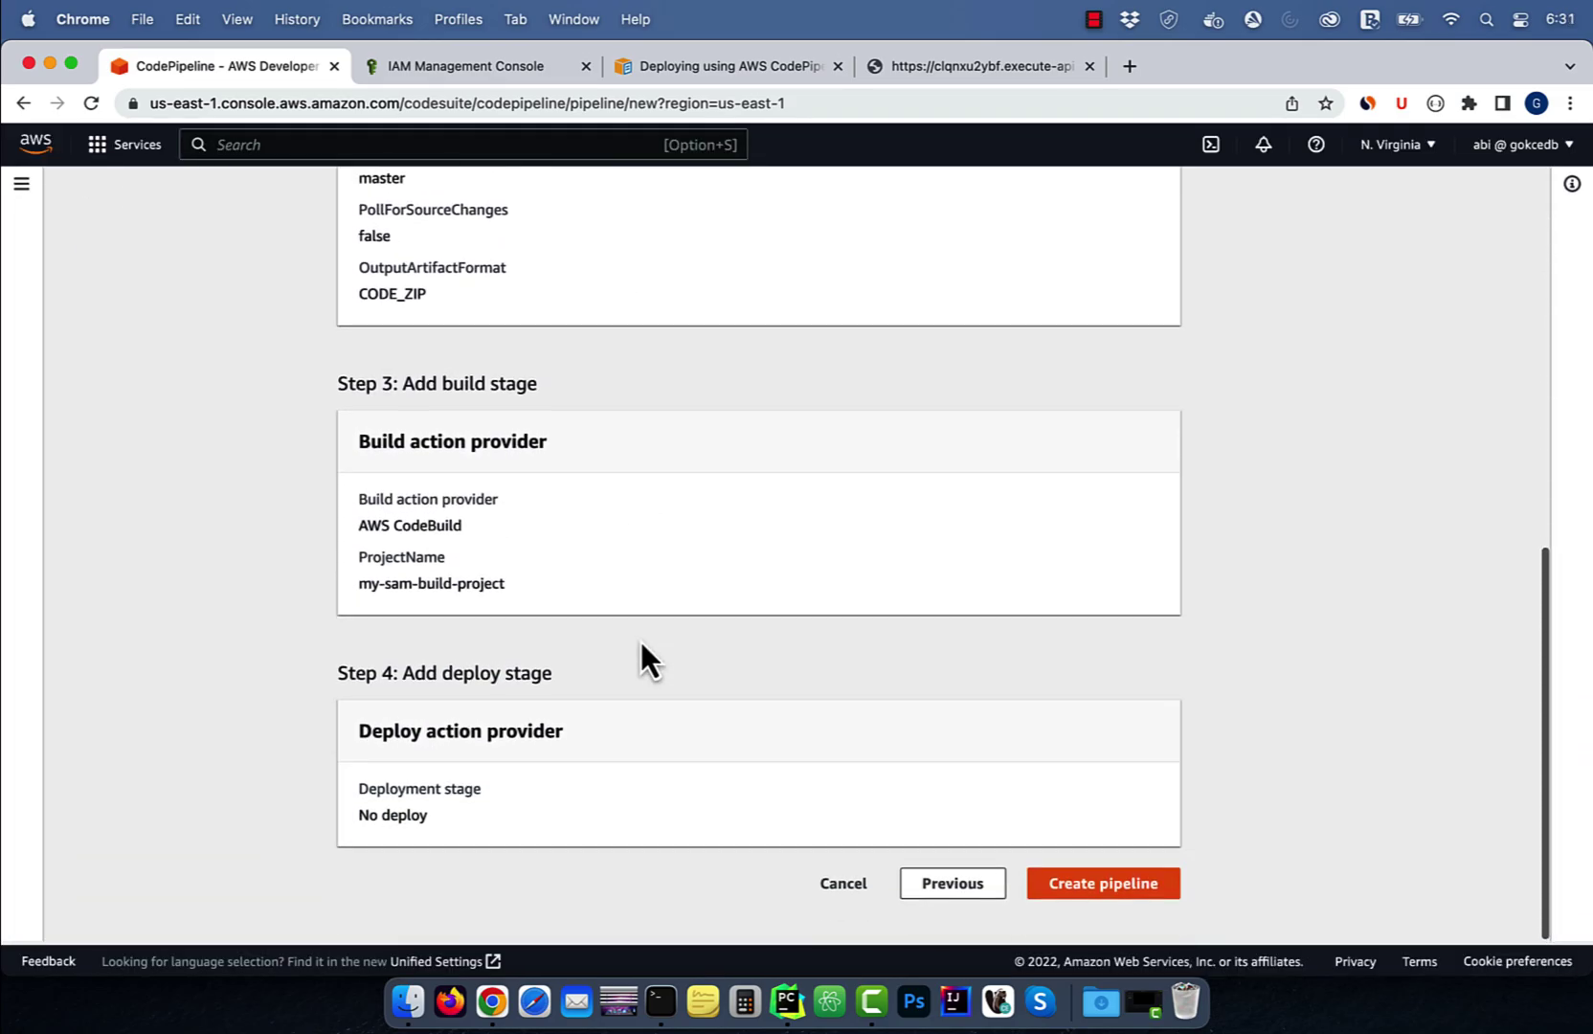
Create my-sam-pipeline and follow its first build's live log in CodeBuild
click(1103, 886)
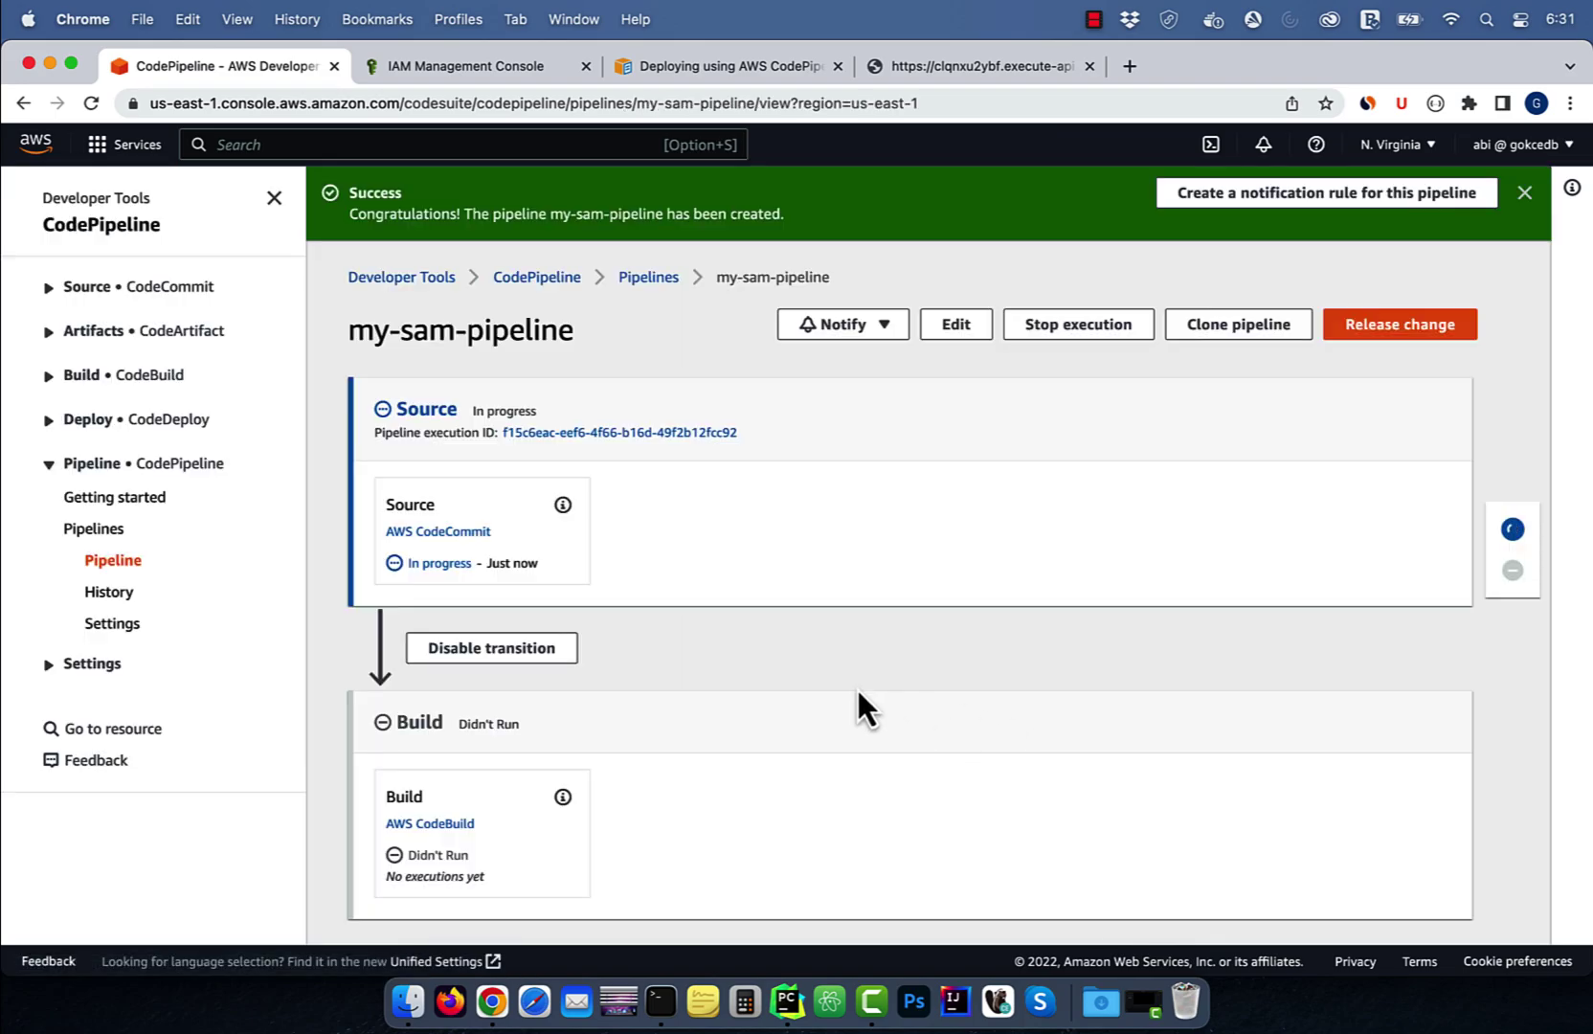
click(1524, 191)
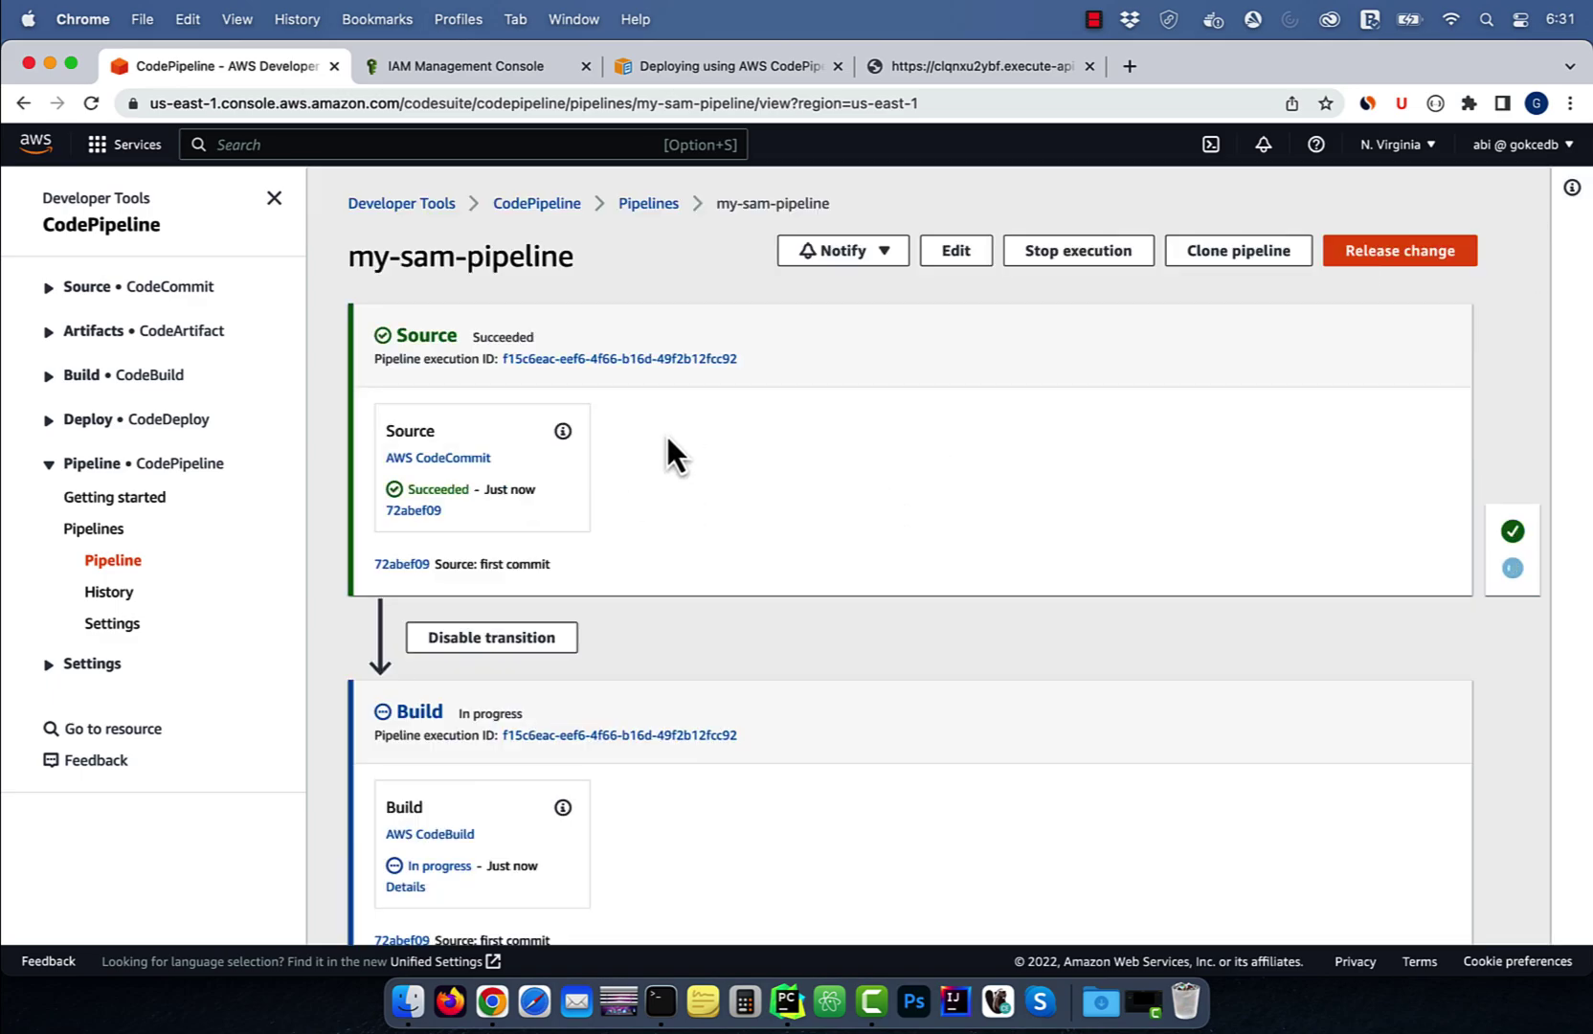
scroll(667, 433, down, 2)
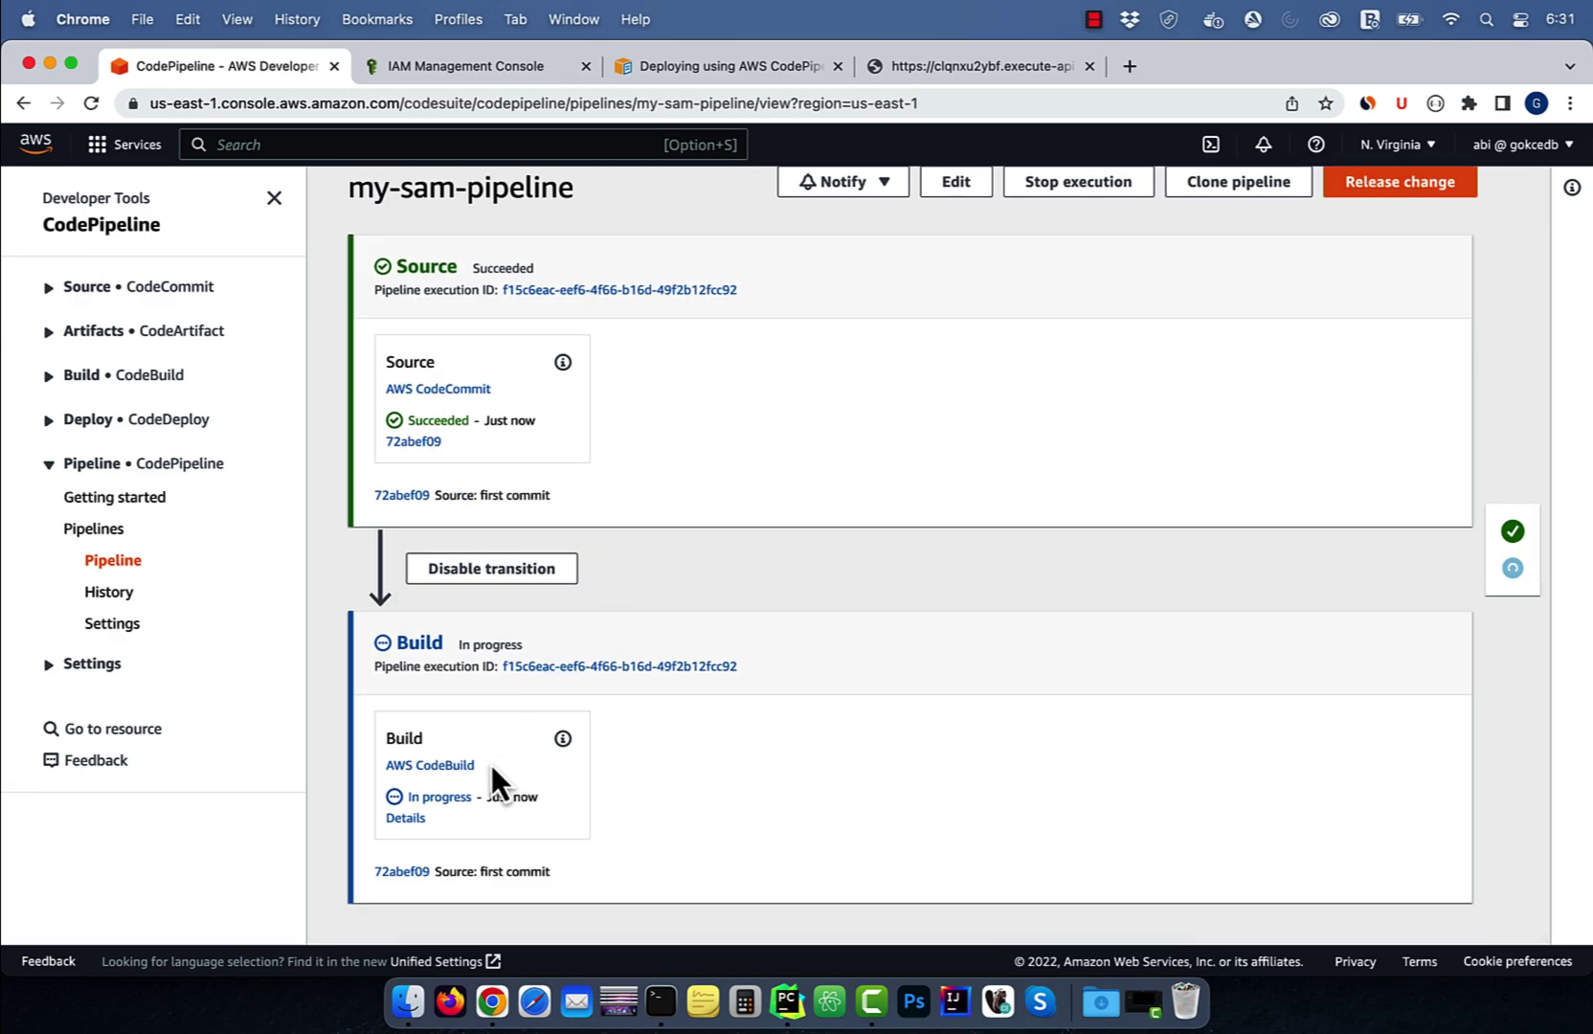
click(404, 818)
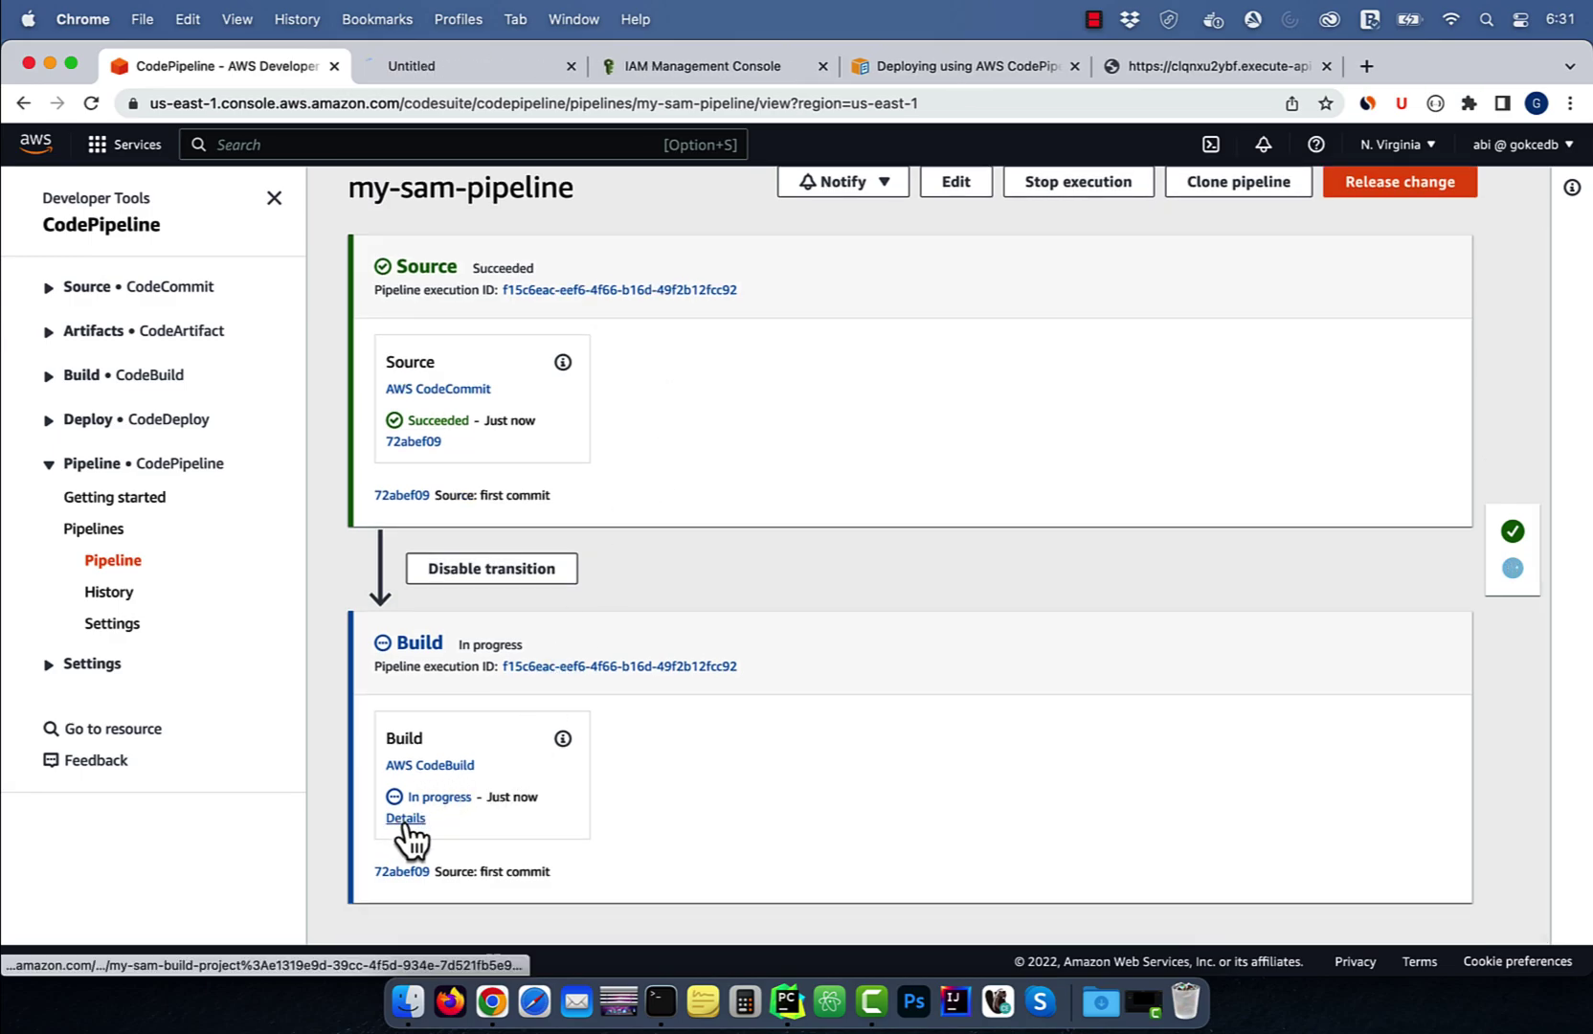
click(443, 69)
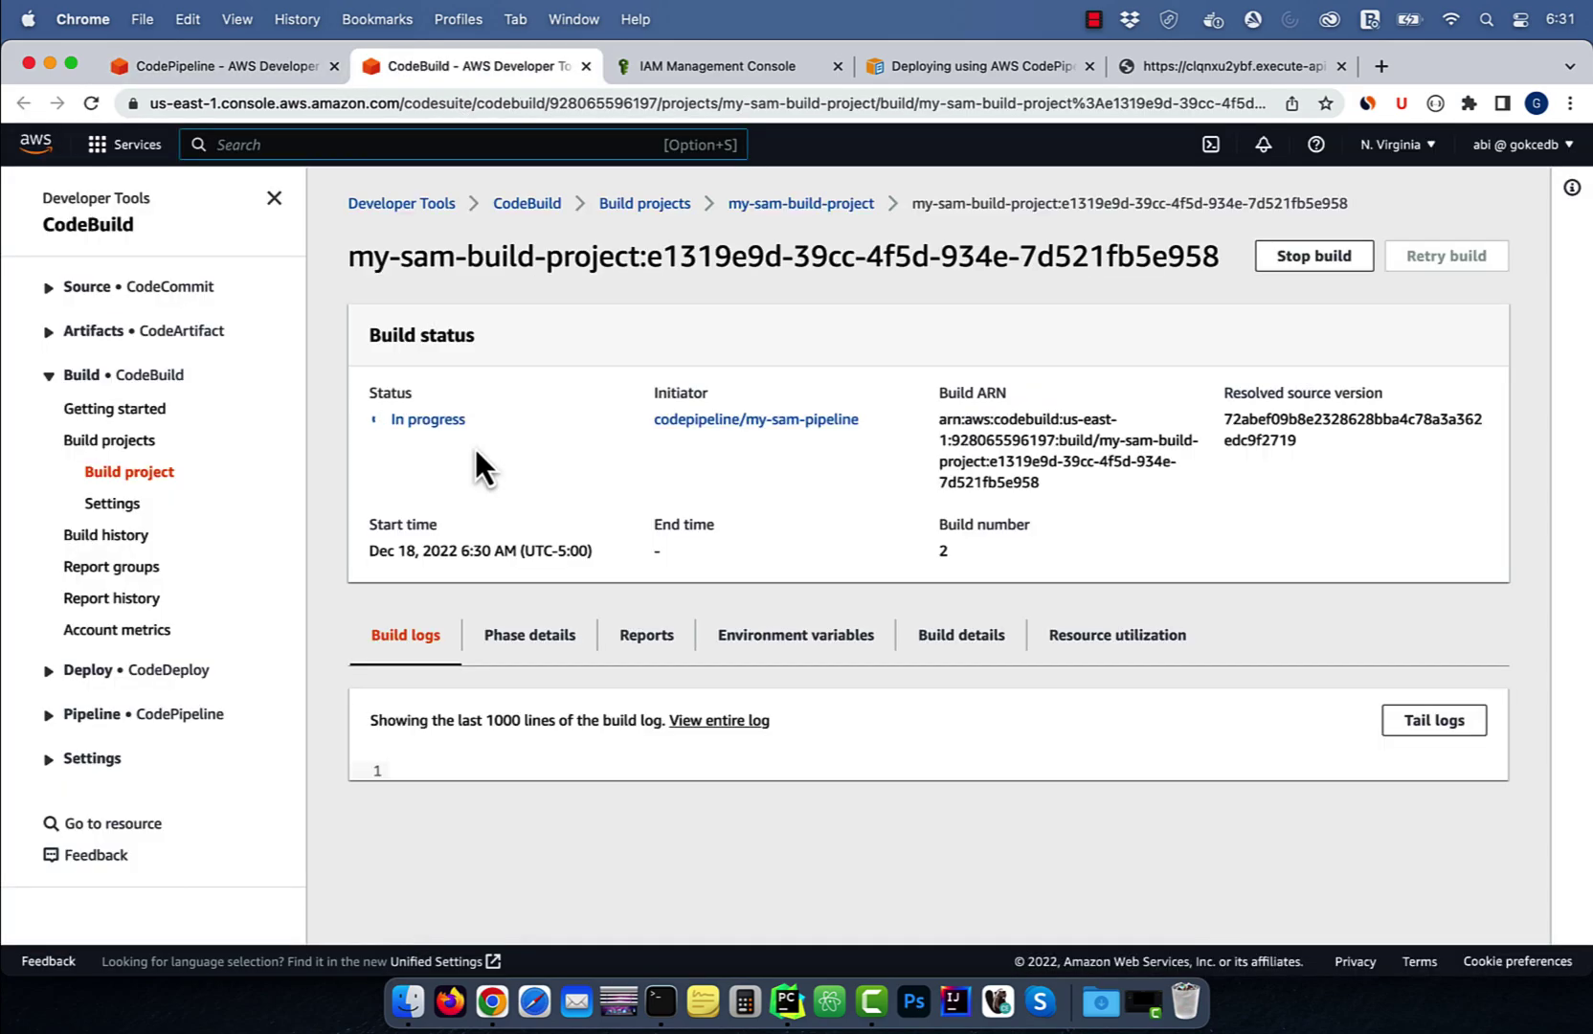
click(1435, 720)
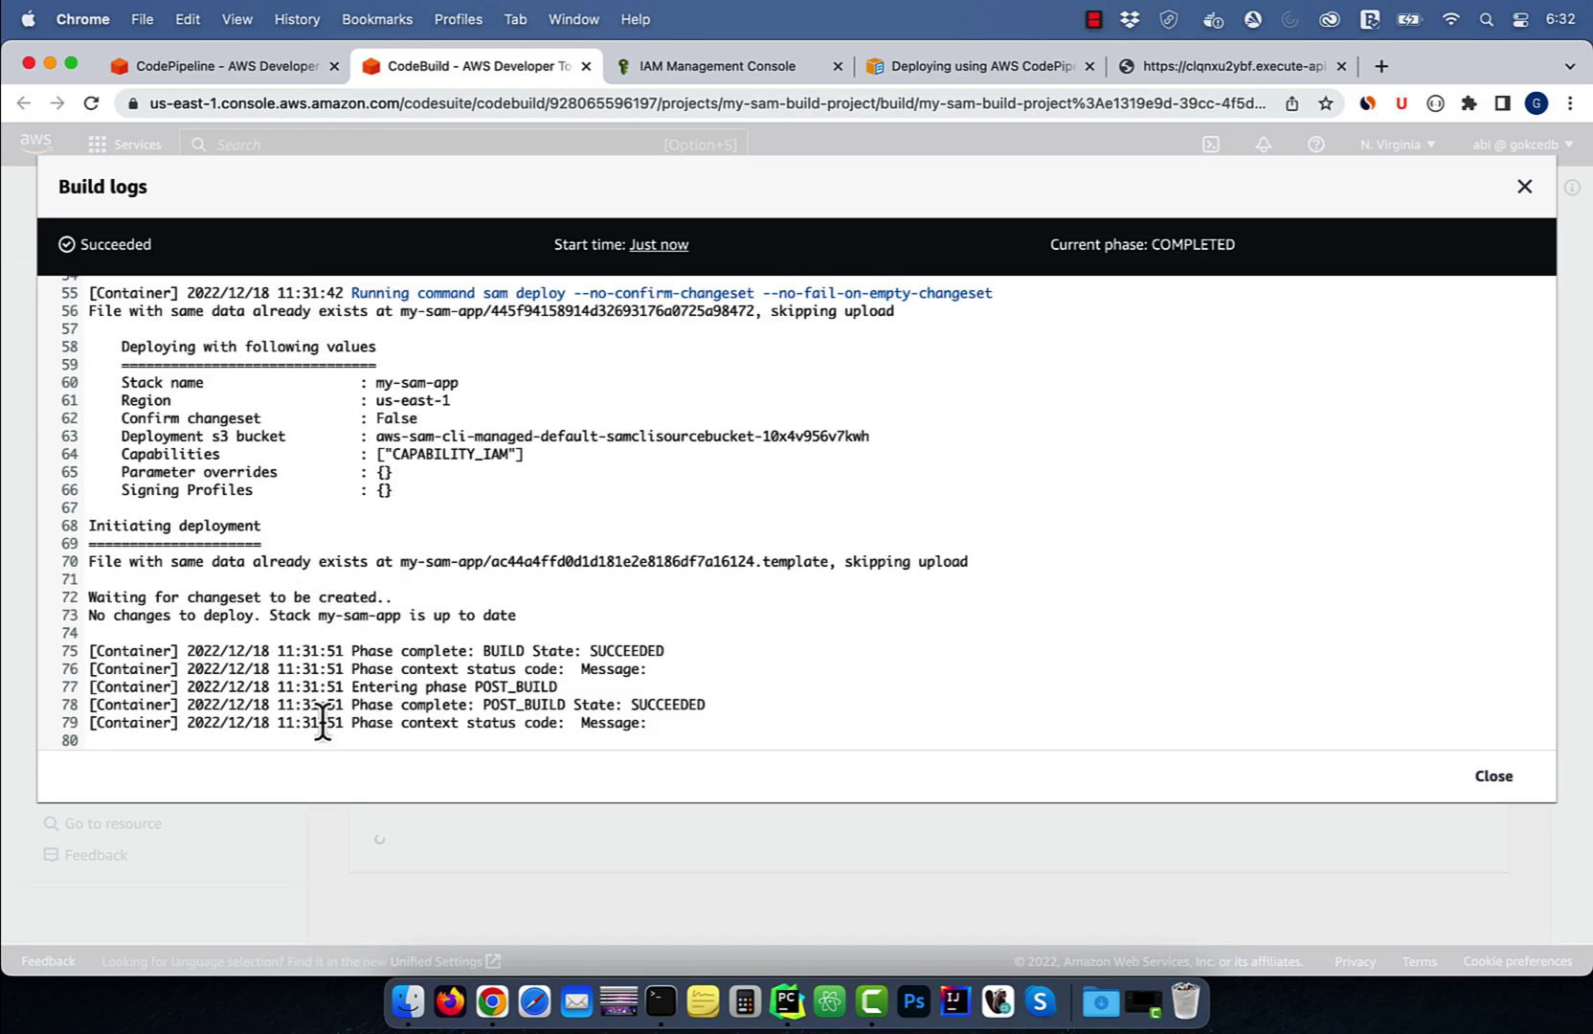
scroll(321, 723, up, 1)
scroll(321, 723, down, 1)
Change the hello world message in app.py to 'hello world - Version 2'
click(1524, 187)
click(787, 1001)
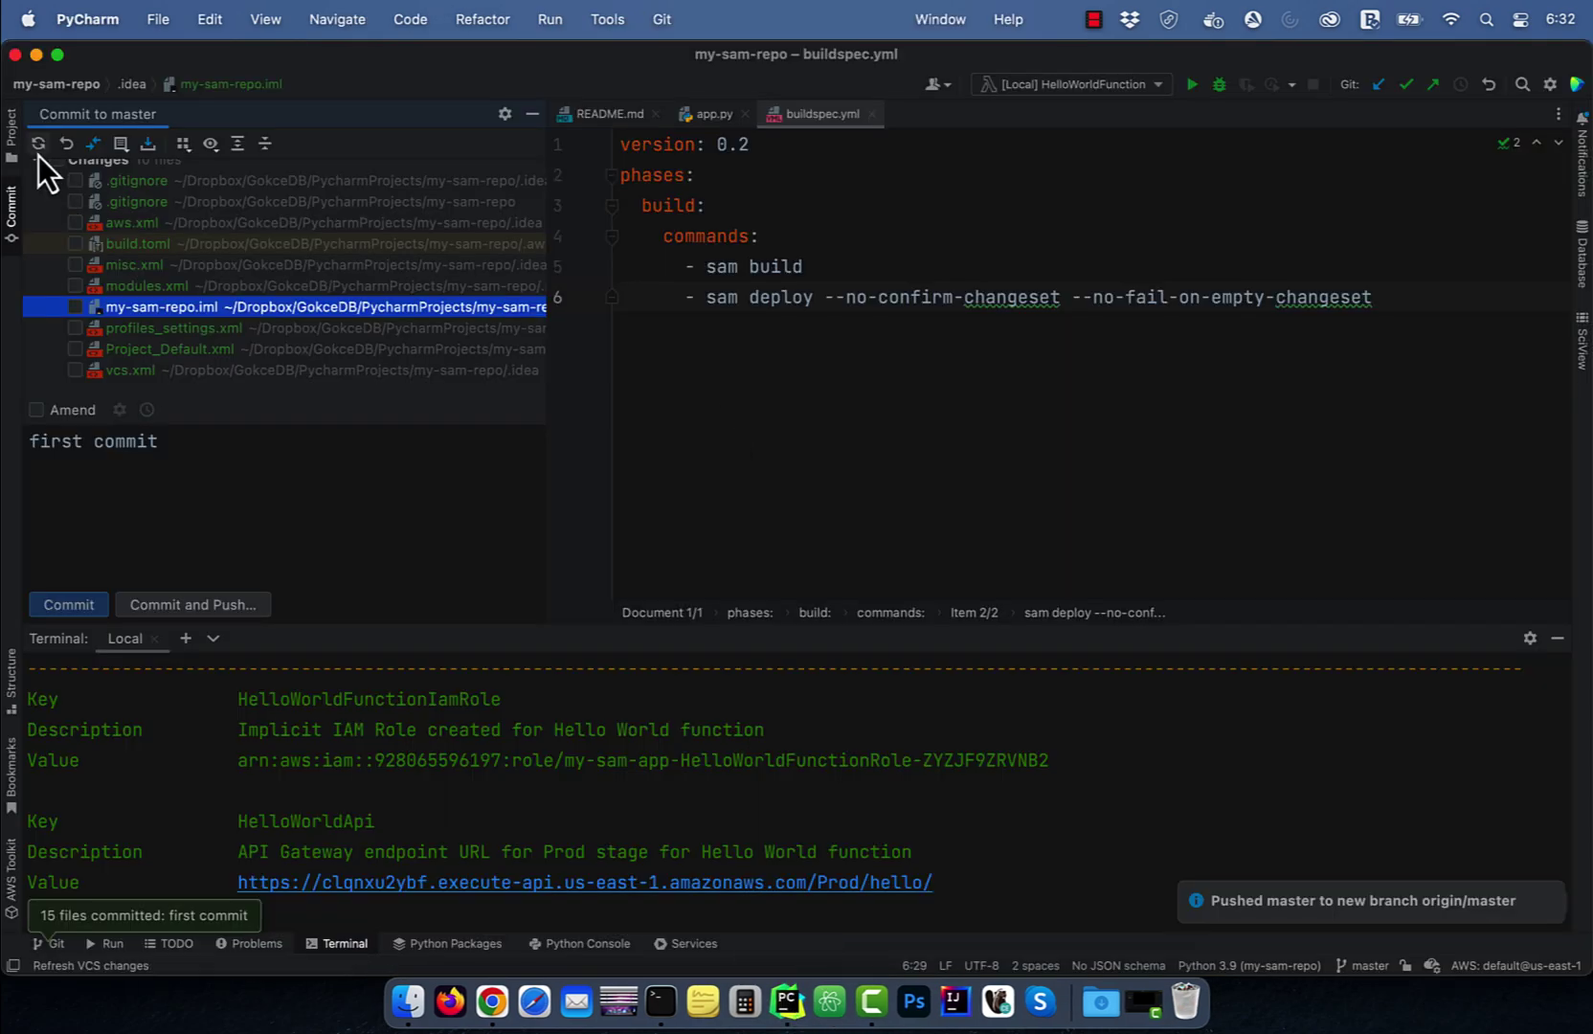
click(11, 137)
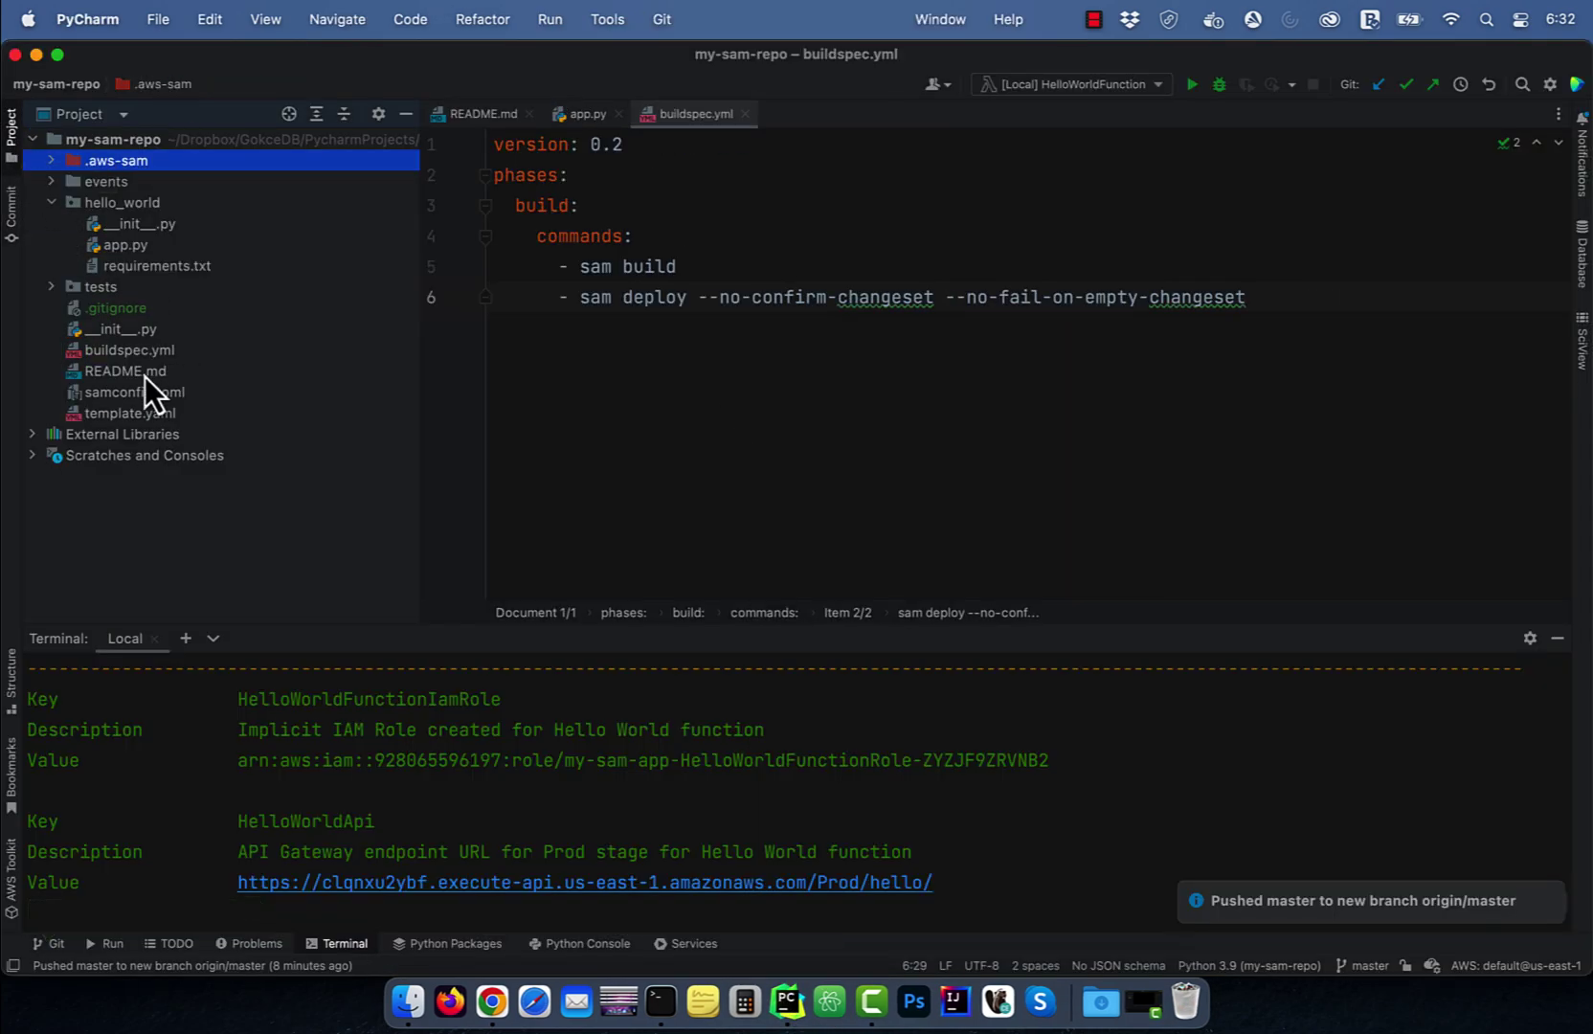
click(125, 244)
click(1557, 638)
scroll(1021, 669, up, 1)
click(880, 648)
text(- Version 2",)
Commit app.py with message 'second commit' and push it
click(14, 199)
click(199, 716)
double_click(50, 627)
text(second commit)
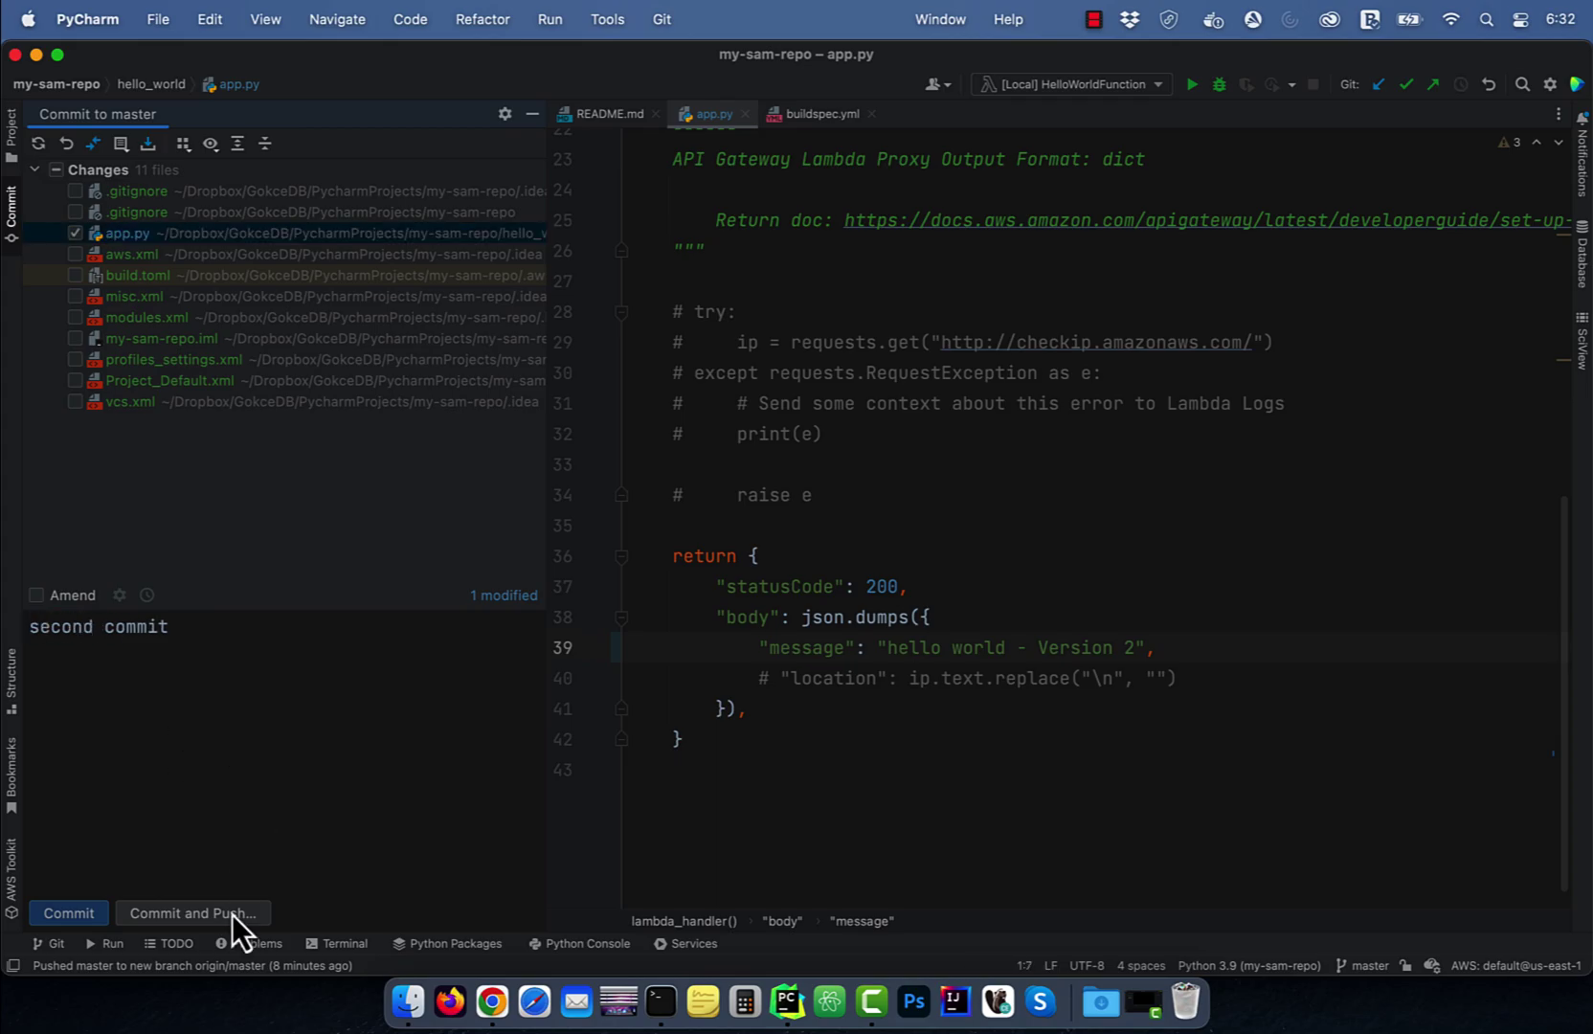
click(193, 914)
click(1145, 768)
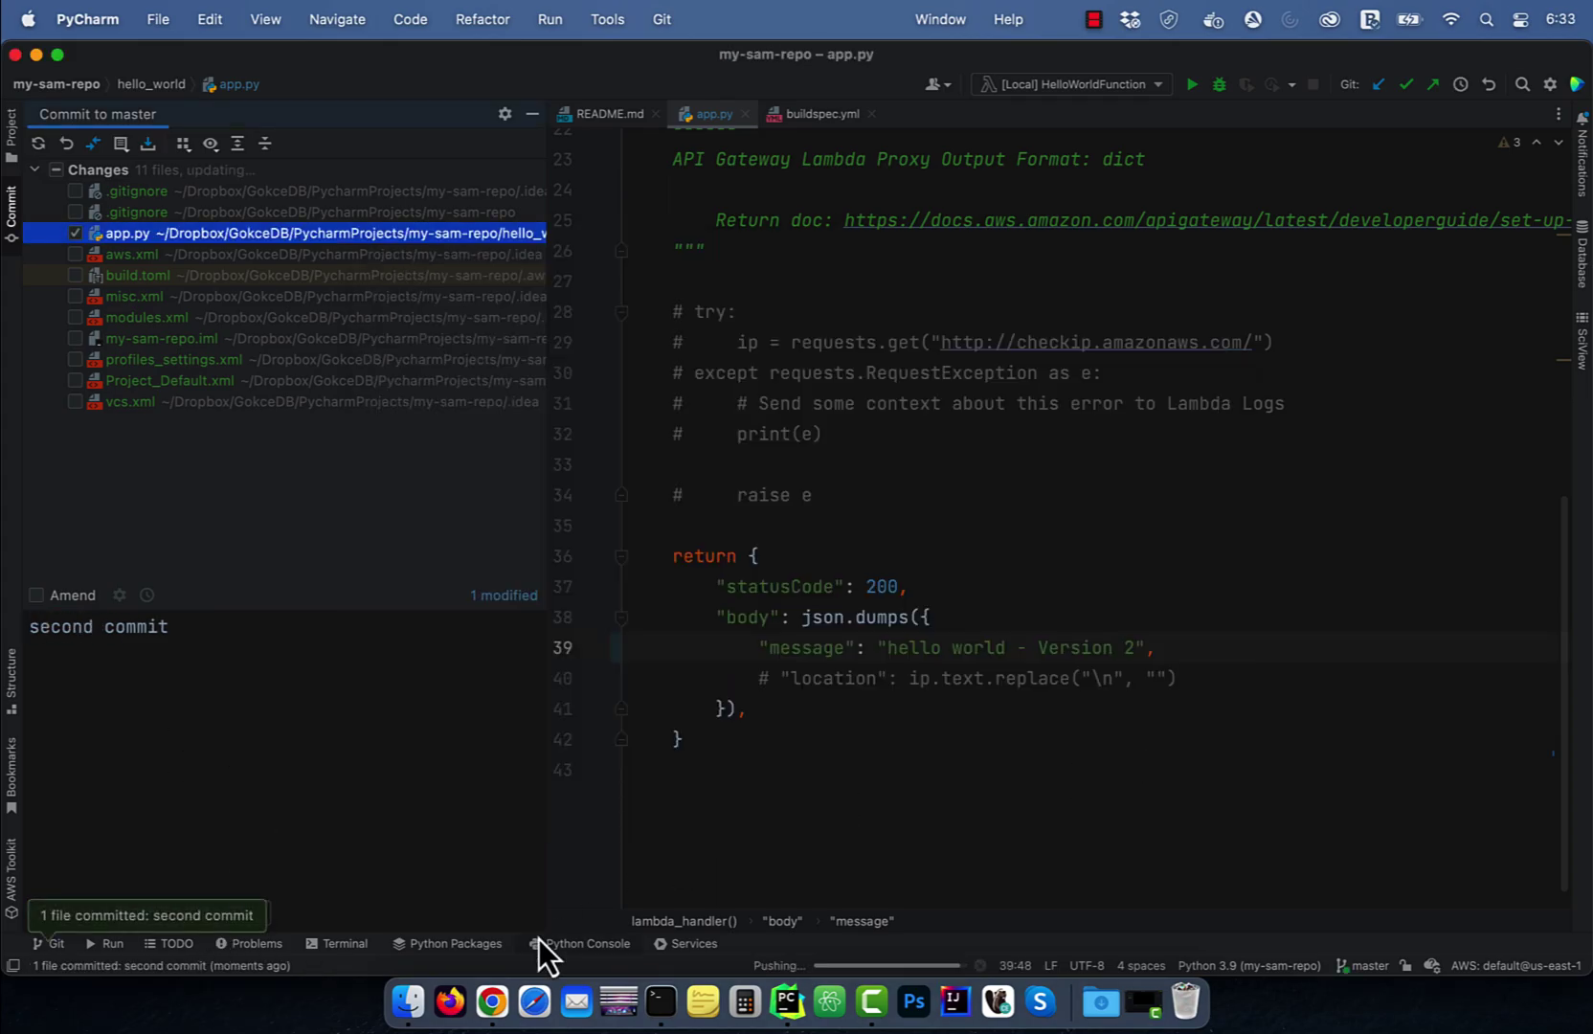
click(492, 1001)
click(212, 65)
scroll(737, 438, up, 1)
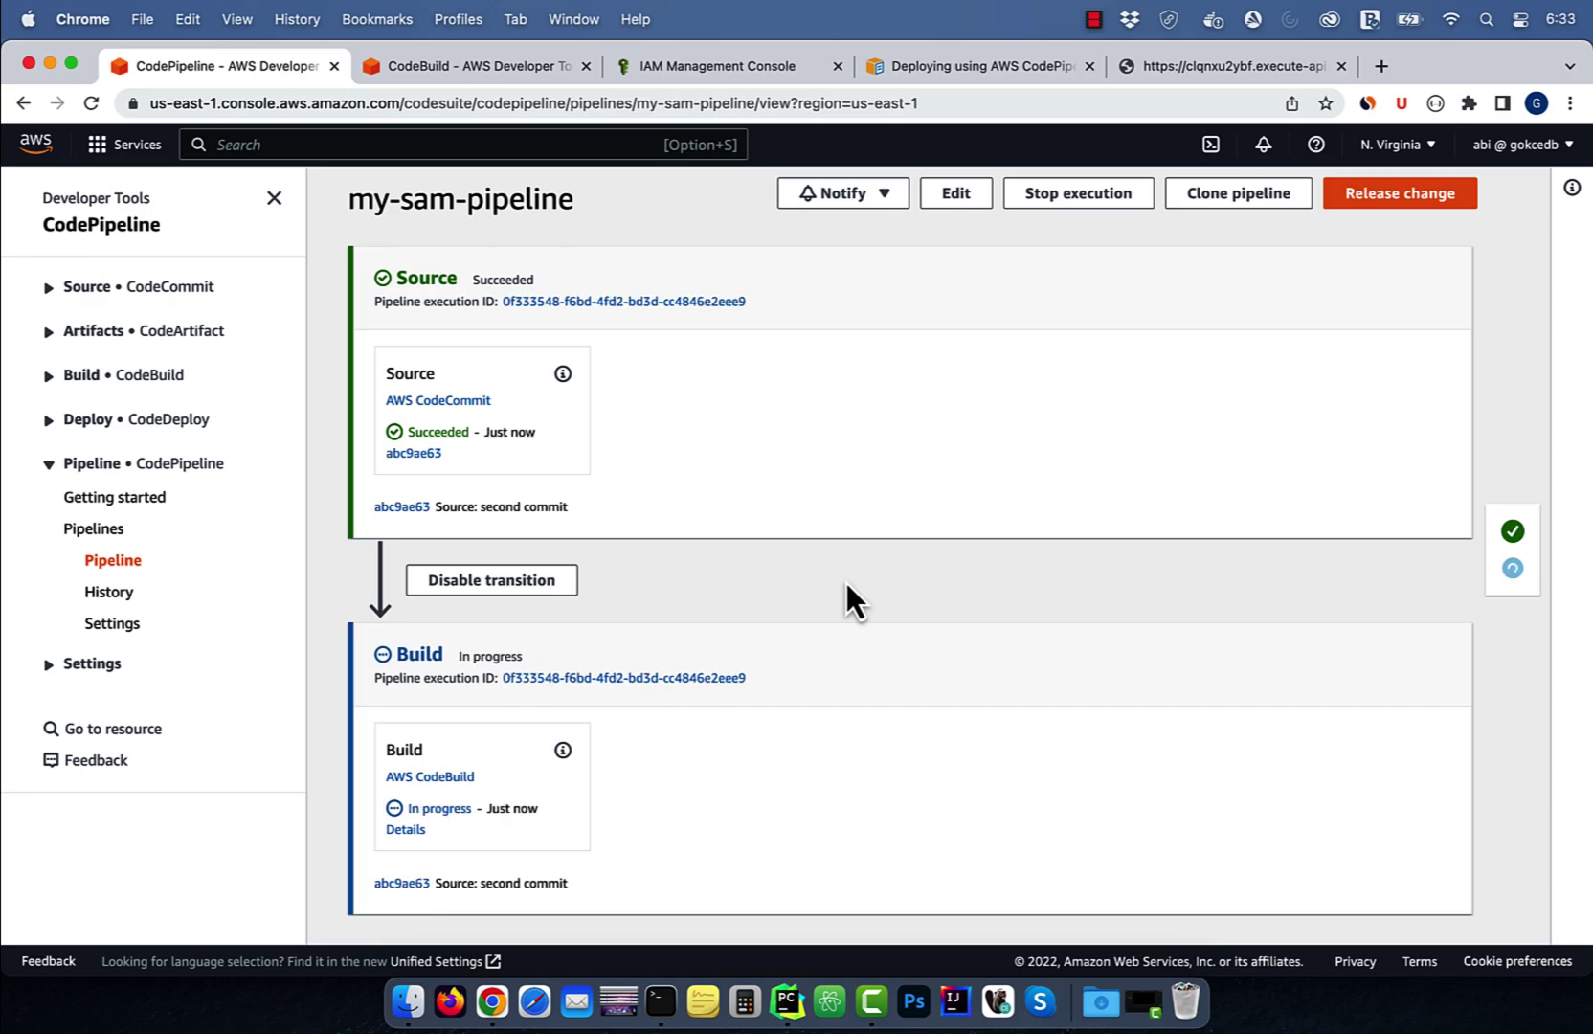
scroll(844, 579, down, 1)
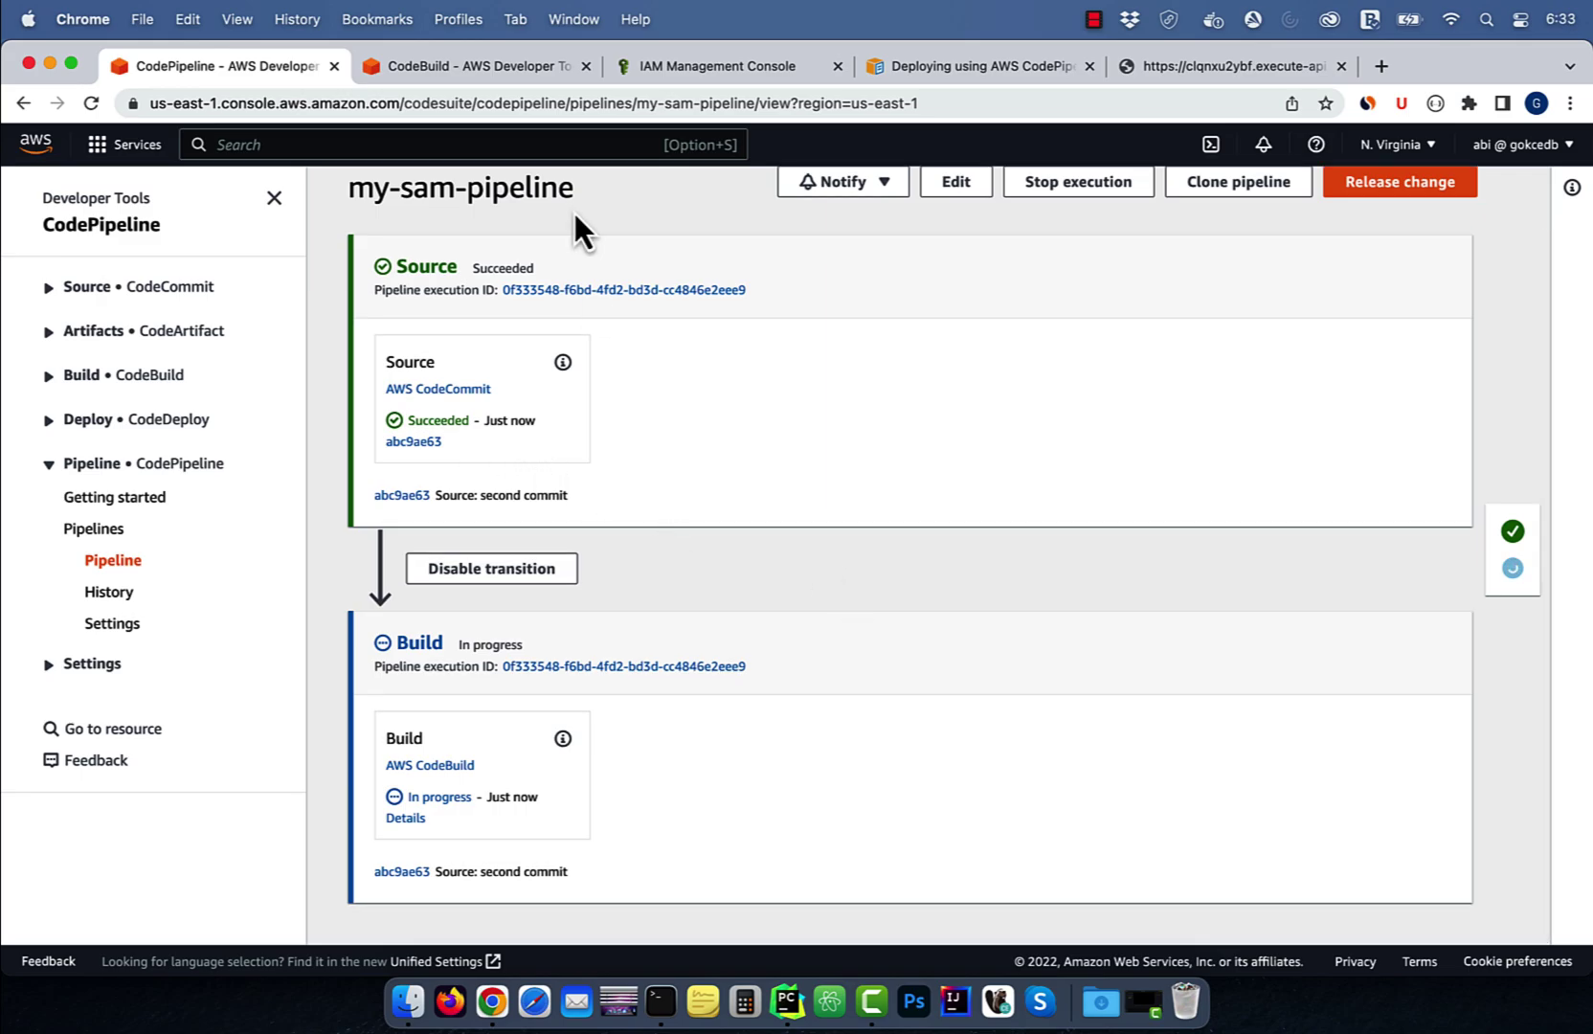
Tail the second-commit build's log and copy the HelloWorldApi endpoint URL
click(404, 818)
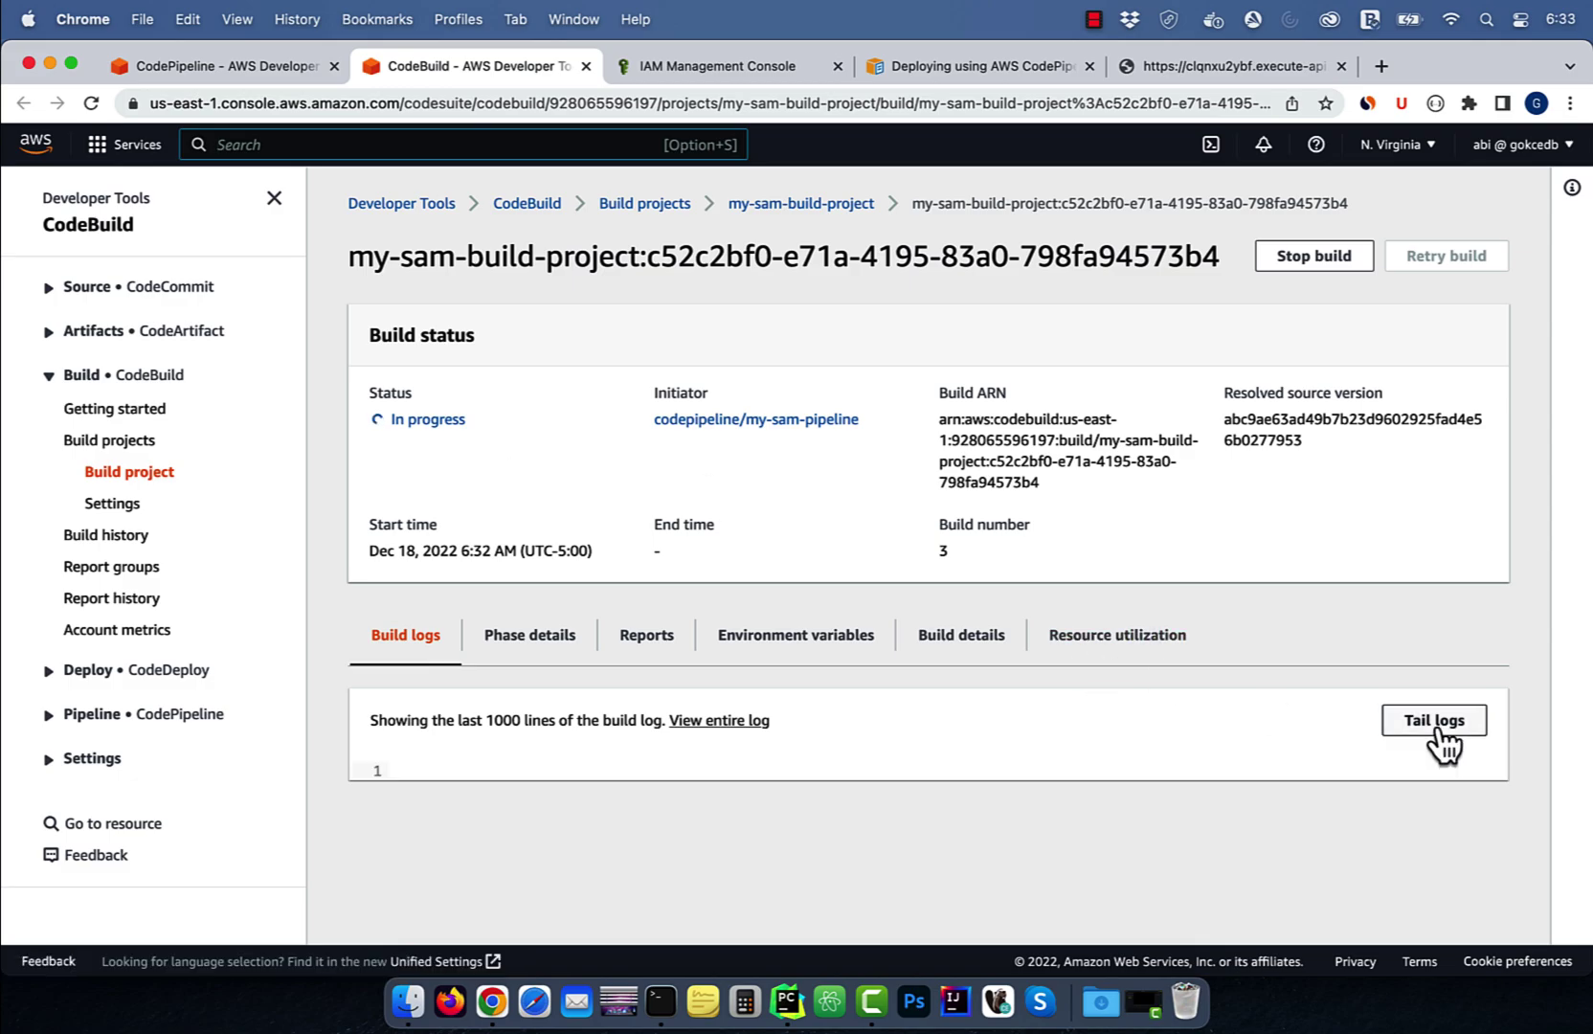
click(1435, 720)
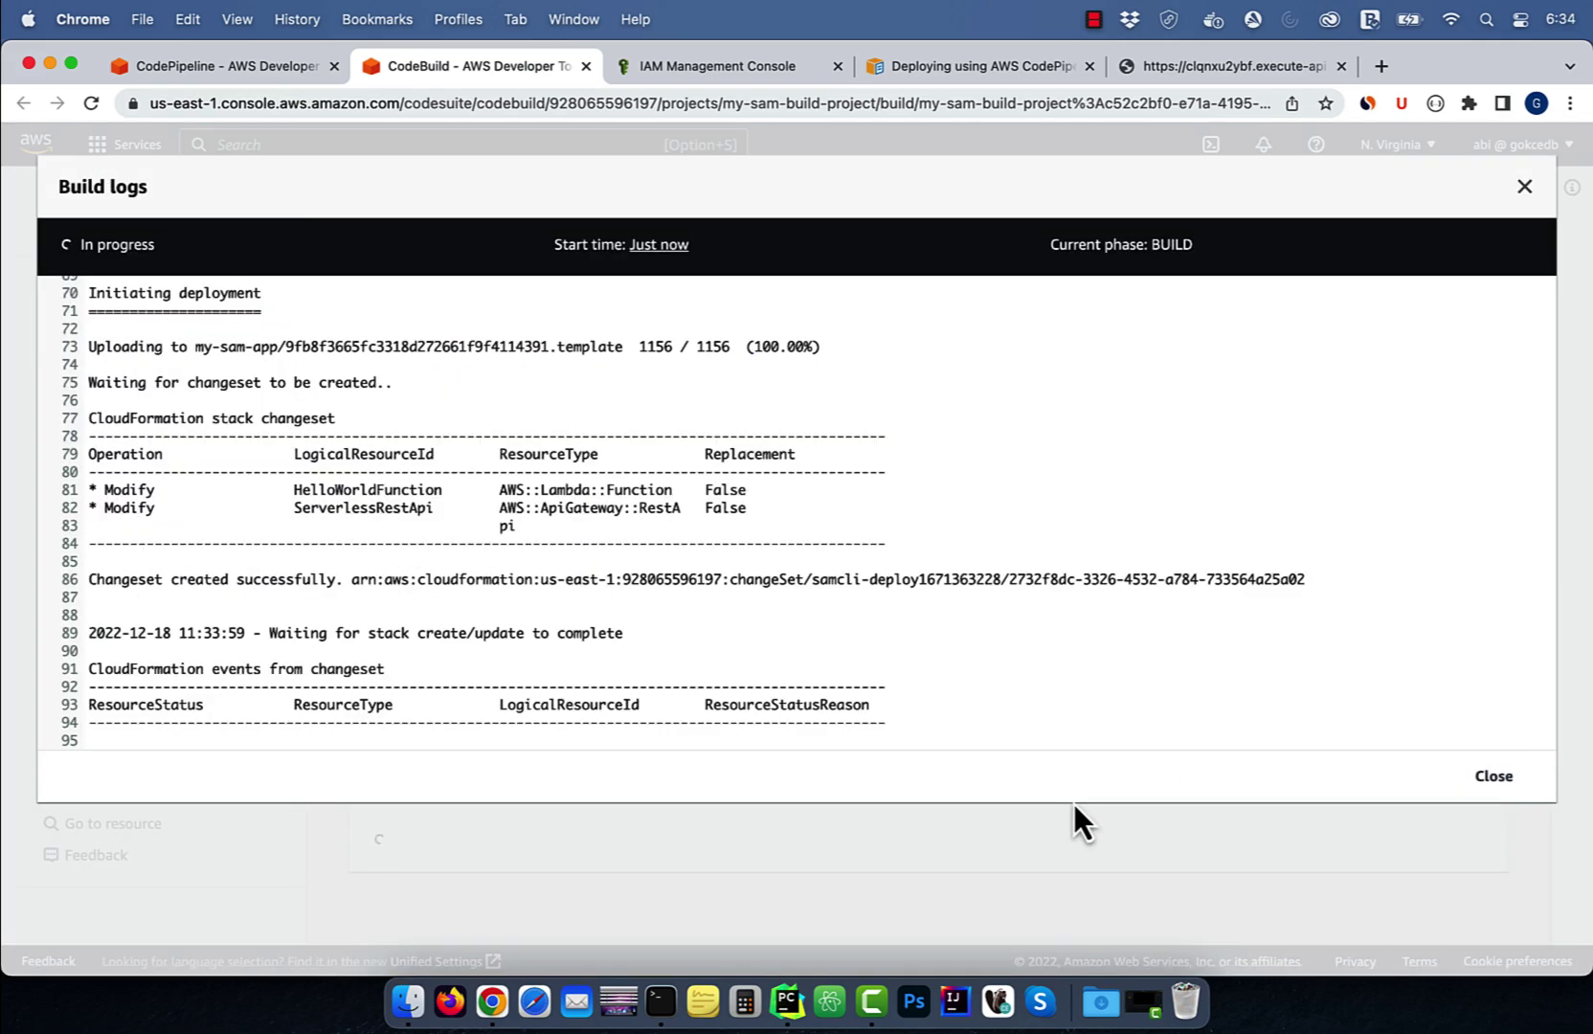
drag(812, 454, 261, 456)
key(super+c)
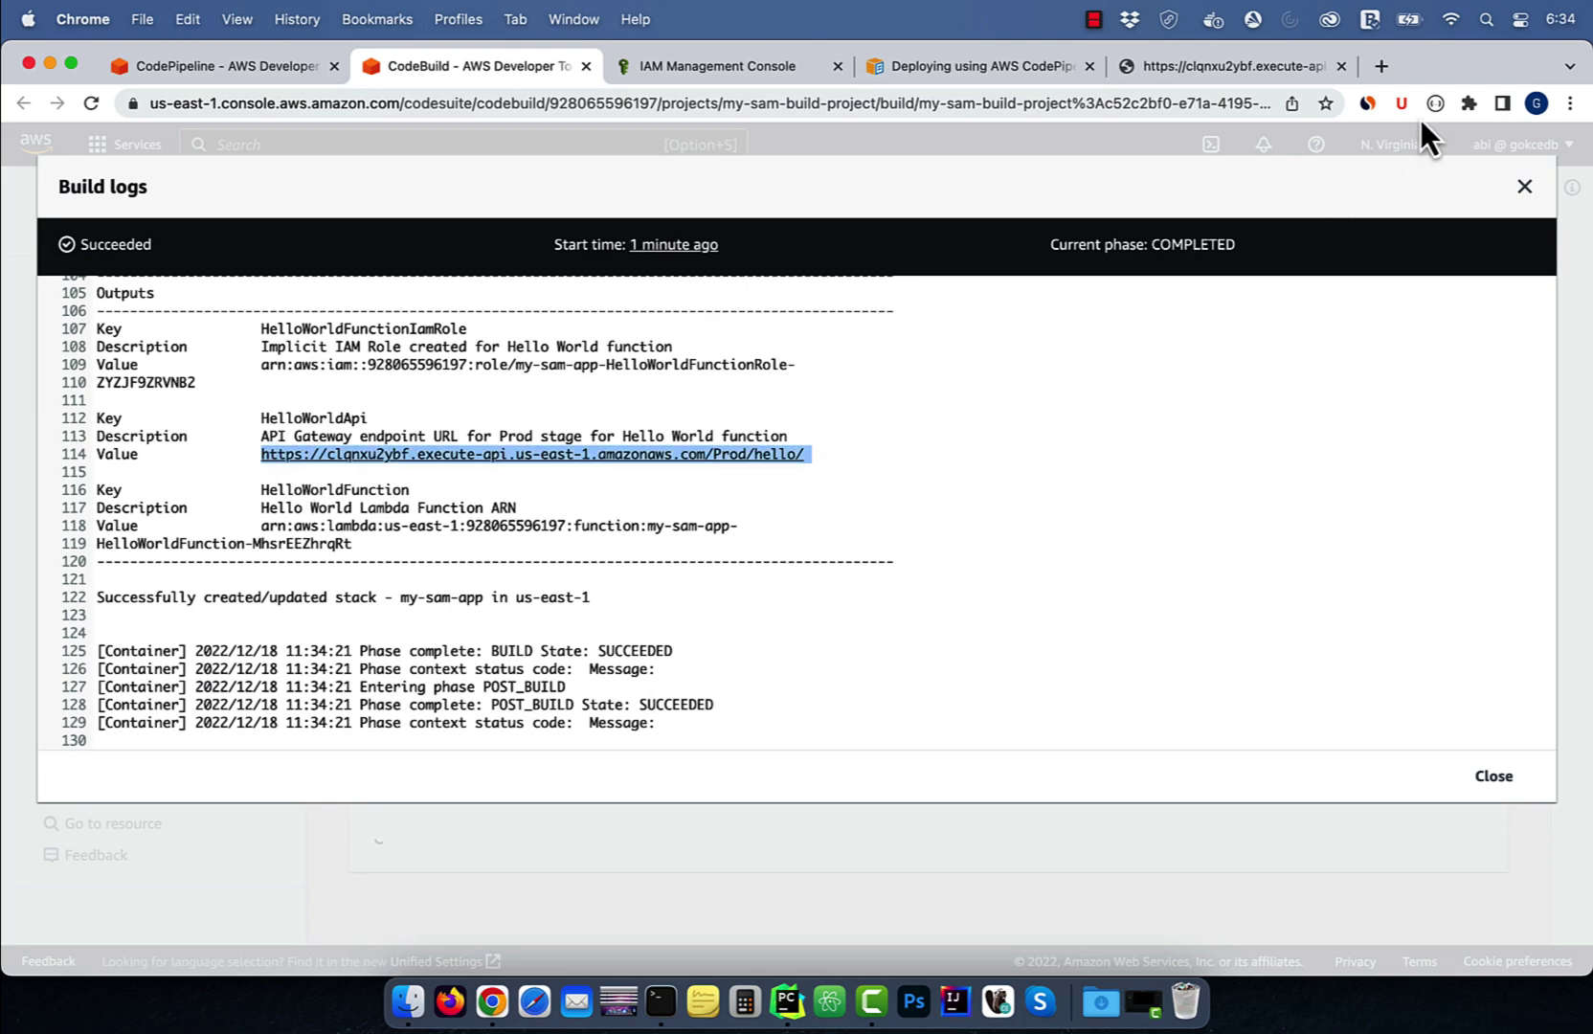
Load the copied endpoint URL in a new tab and highlight '- Version 2'
click(1382, 66)
key(super+v)
key(Return)
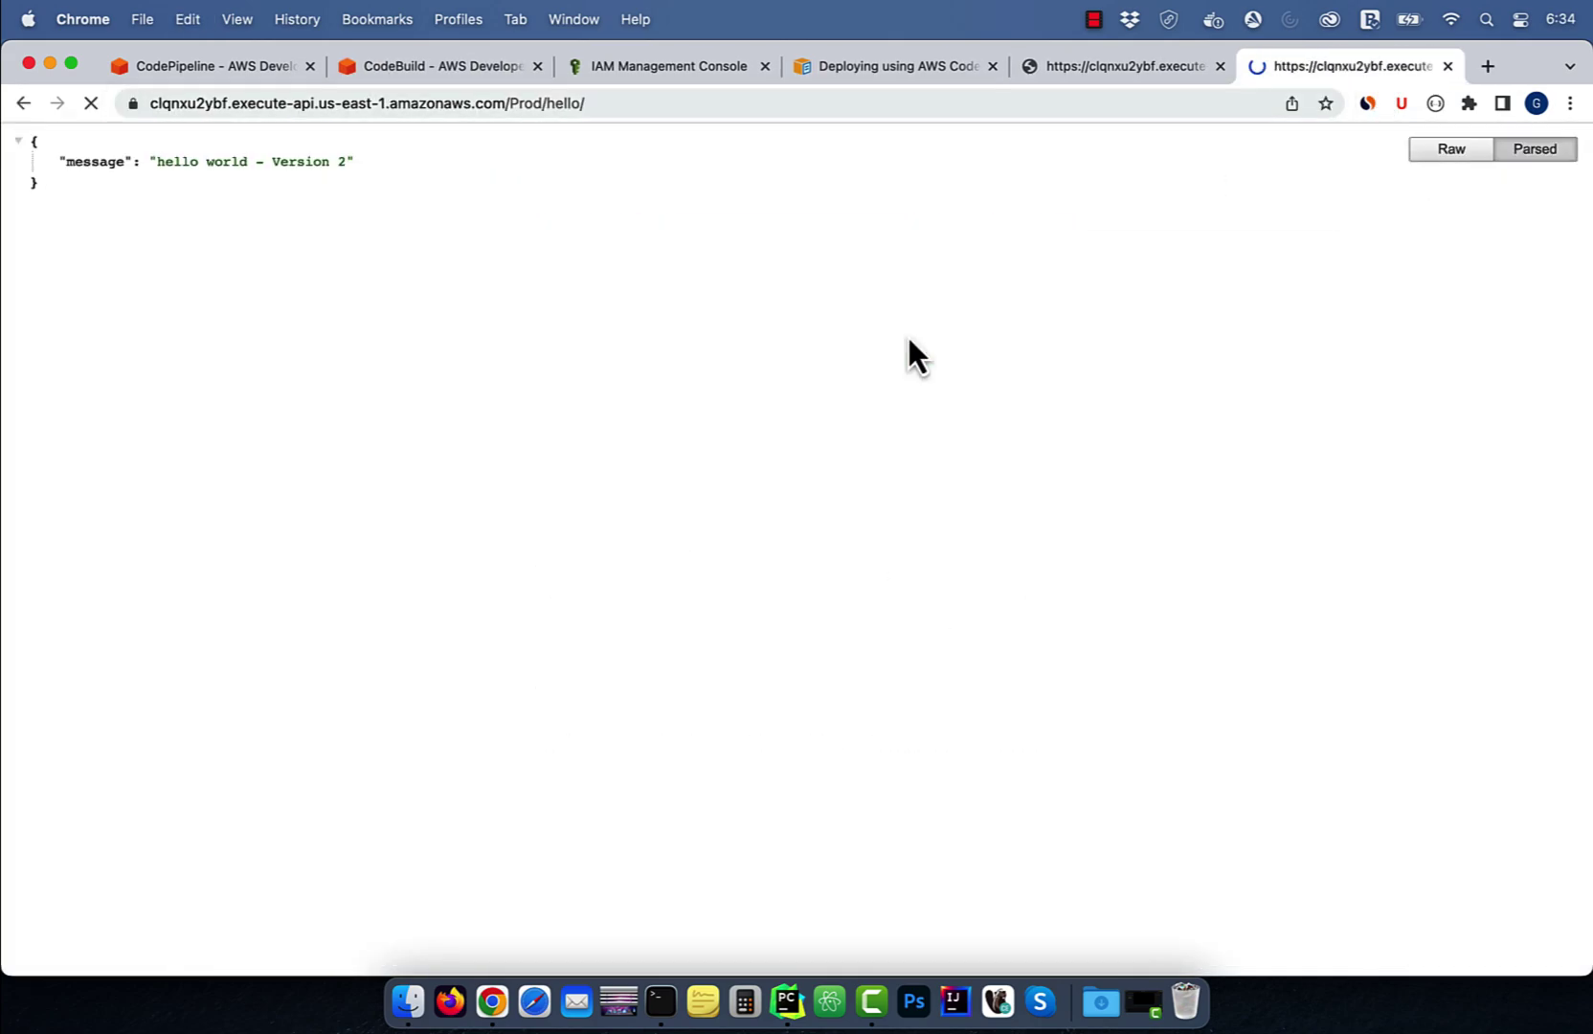
drag(250, 162, 349, 162)
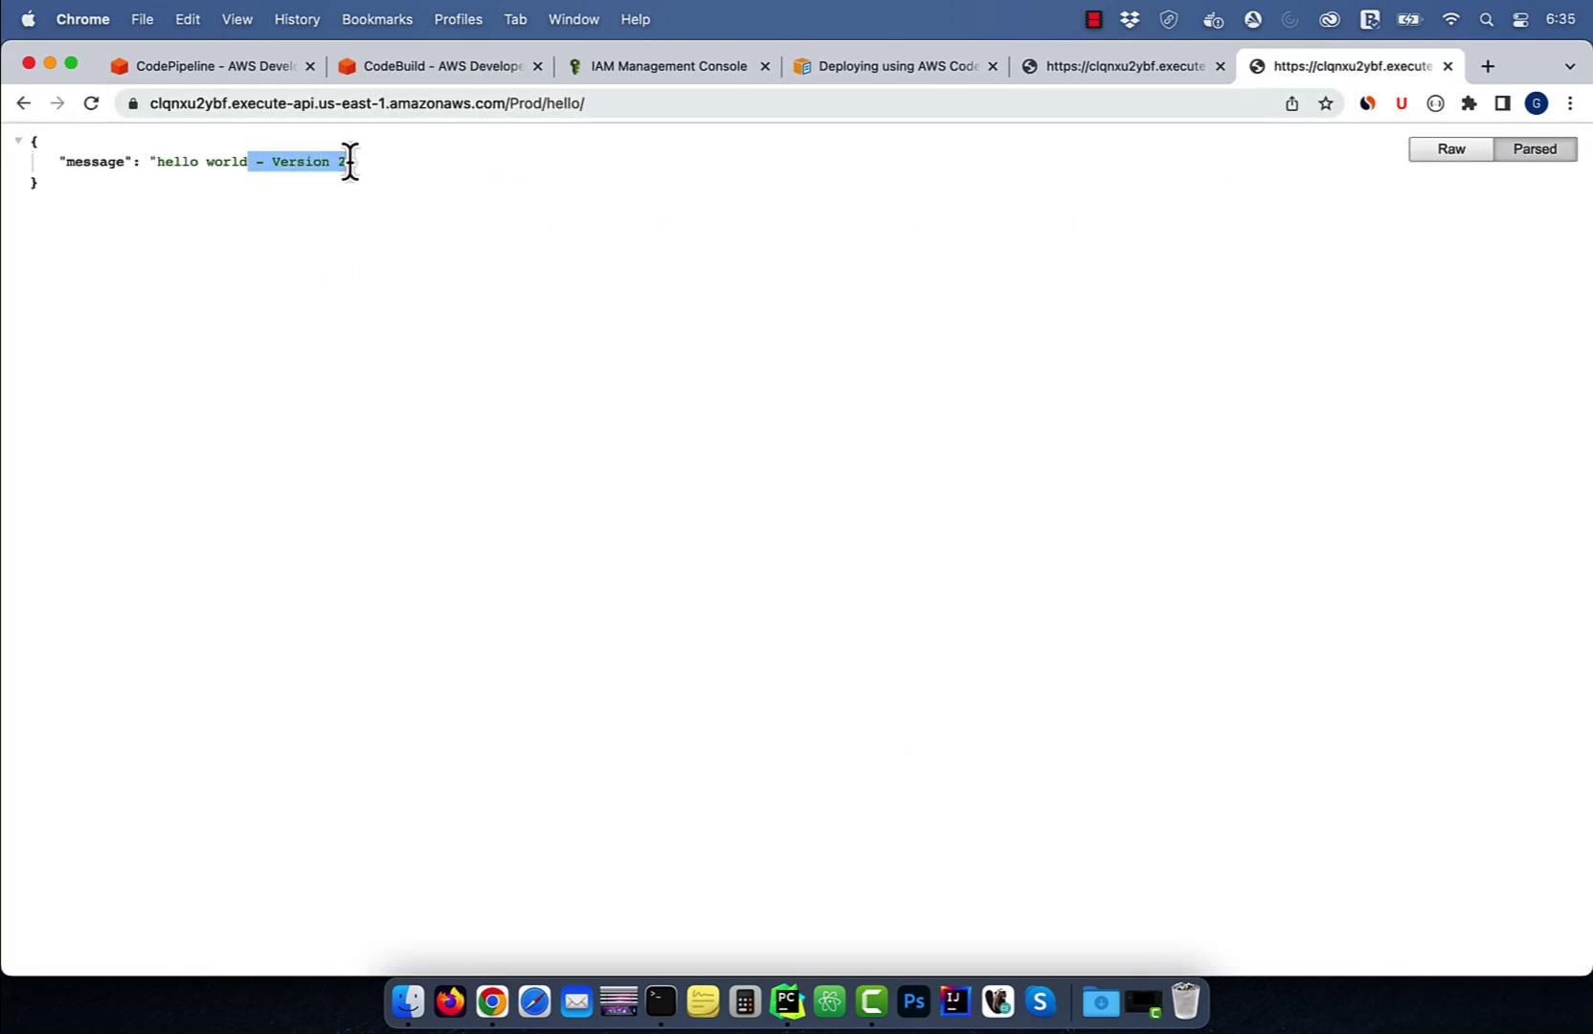